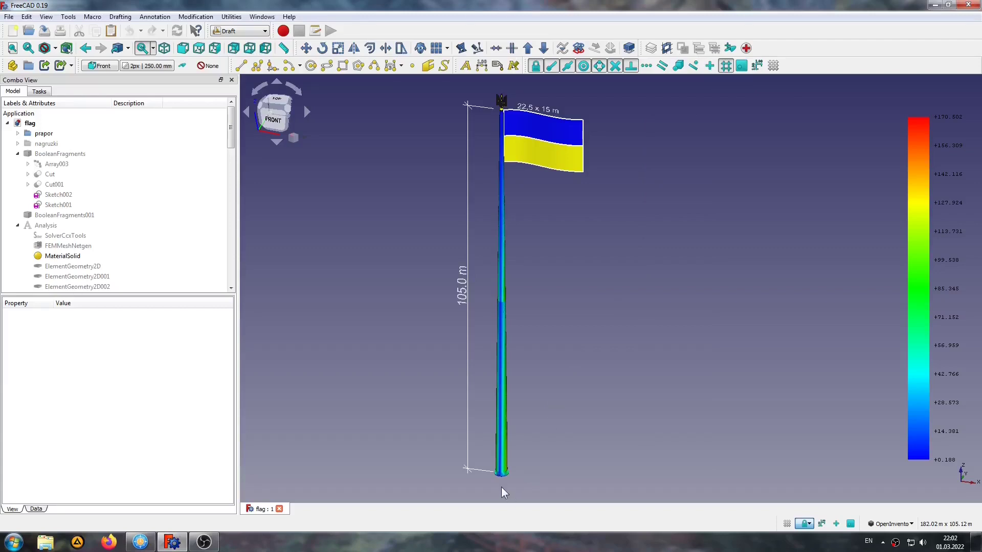
- Zoom in and orbit to inspect the underside of the stress-coloured base ring
scroll(500, 484, up, 5)
scroll(496, 468, up, 3)
scroll(493, 456, up, 3)
scroll(550, 329, up, 2)
mouse_move(550, 329)
mouse_down()
mouse_move(556, 228)
mouse_move(587, 218)
mouse_move(552, 218)
mouse_move(523, 236)
mouse_up()
scroll(522, 250, down, 5)
scroll(522, 249, down, 2)
- Pan up the pole and orbit to show the whole flag with its size label
mouse_move(507, 148)
middle_down()
mouse_move(500, 426)
mouse_move(533, 147)
mouse_move(533, 387)
middle_up()
scroll(521, 265, down, 2)
scroll(521, 266, down, 2)
middle_drag(526, 151, 503, 426)
mouse_move(503, 426)
mouse_down()
mouse_move(526, 171)
mouse_move(521, 329)
mouse_move(510, 201)
mouse_move(561, 259)
mouse_move(508, 269)
mouse_move(653, 266)
mouse_move(643, 256)
mouse_up()
scroll(643, 255, up, 2)
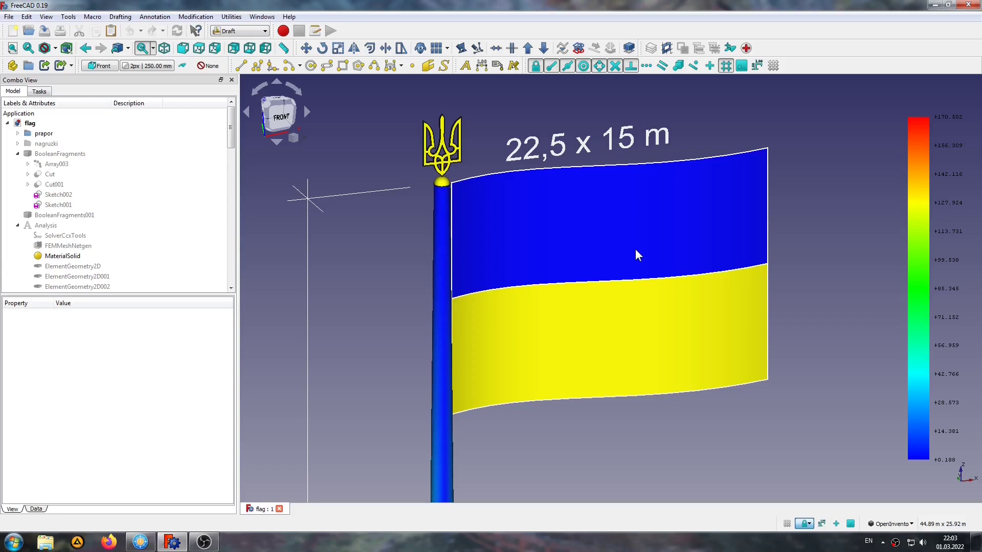
- Zoom out to show the pole bottom and its 105.0 m dimension
scroll(571, 224, down, 2)
scroll(569, 223, down, 3)
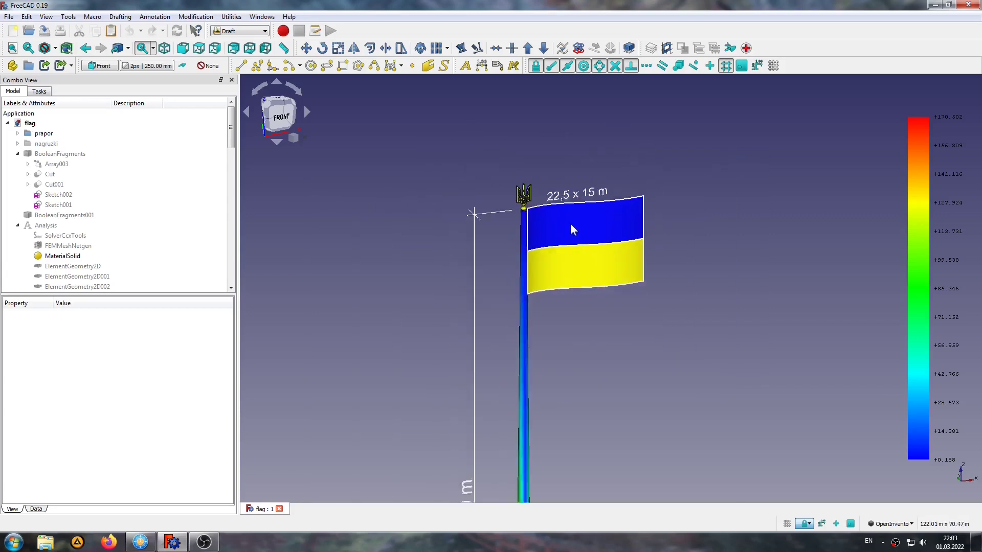
scroll(569, 222, down, 1)
scroll(564, 265, down, 1)
middle_drag(547, 278, 543, 182)
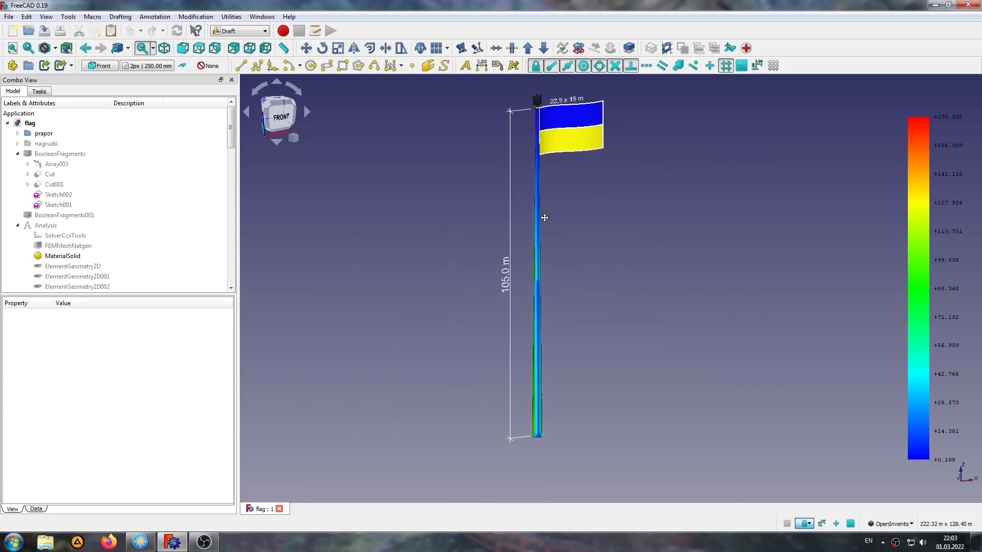
middle_drag(544, 217, 543, 231)
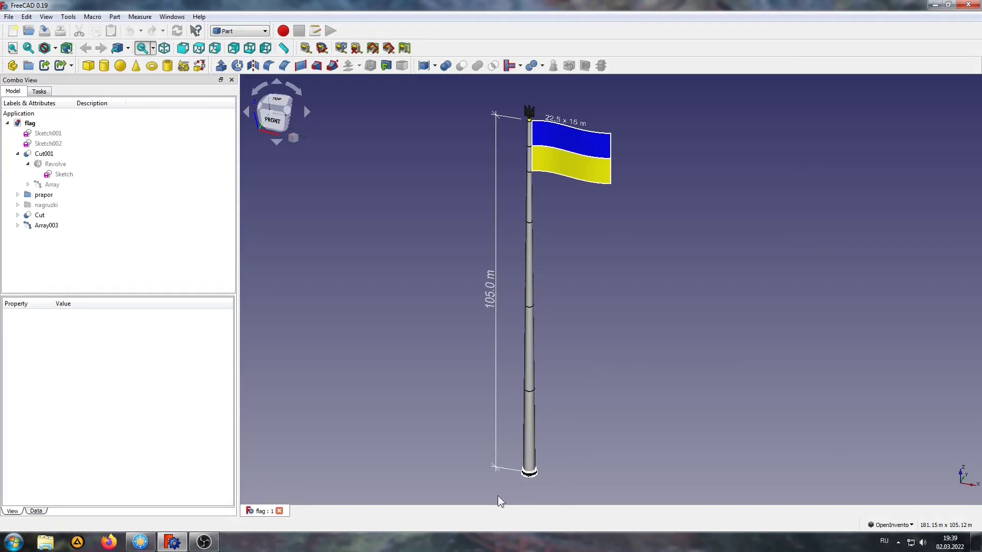
scroll(529, 482, up, 3)
scroll(529, 460, up, 2)
scroll(530, 443, up, 3)
scroll(530, 420, up, 1)
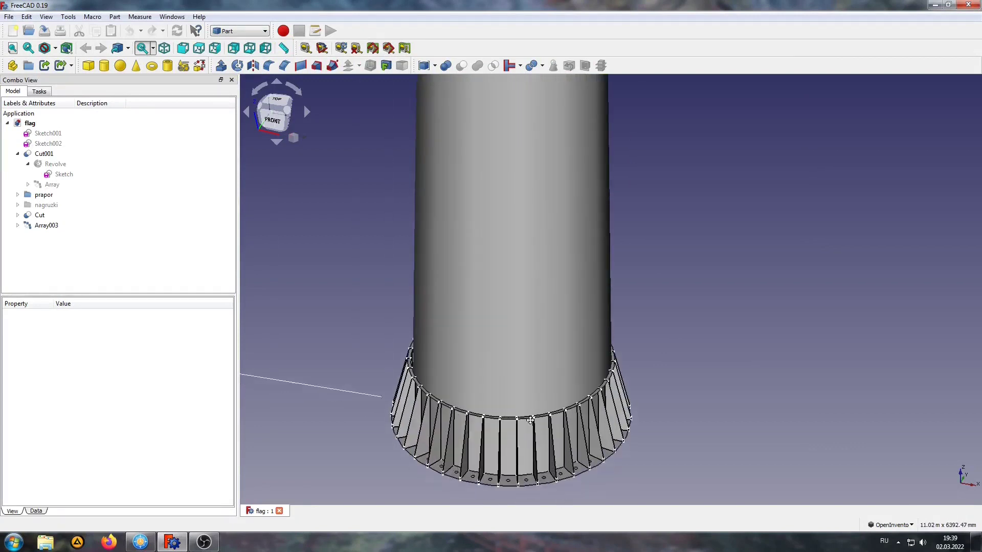
scroll(529, 389, up, 1)
scroll(557, 322, up, 2)
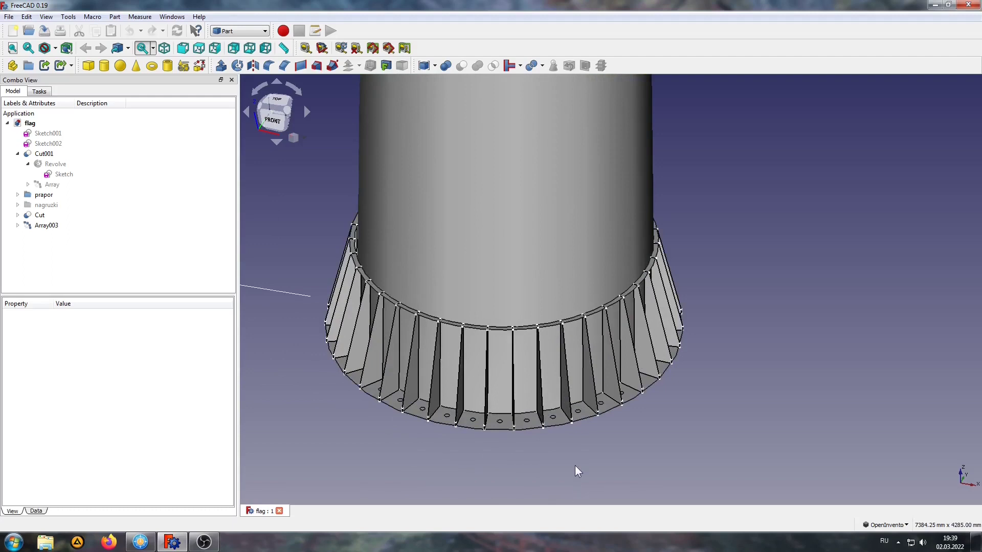
scroll(573, 463, down, 2)
scroll(571, 462, down, 3)
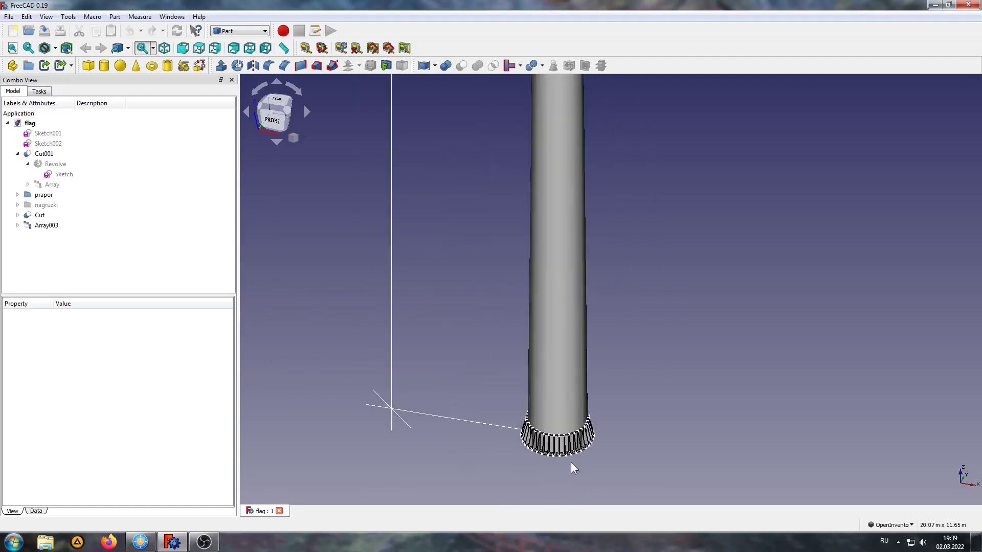
scroll(571, 462, down, 3)
middle_drag(581, 225, 573, 399)
scroll(565, 238, up, 2)
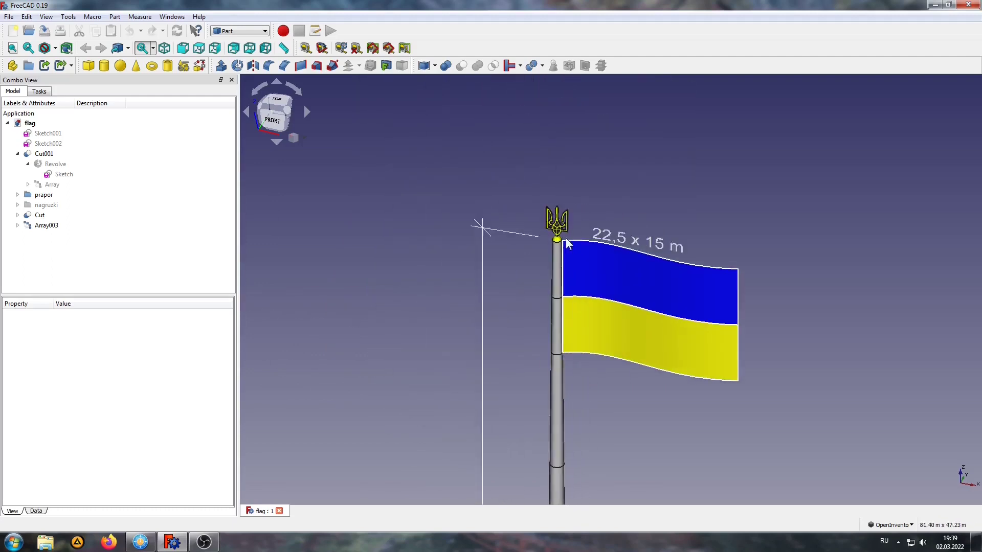
scroll(557, 176, up, 4)
scroll(557, 176, up, 2)
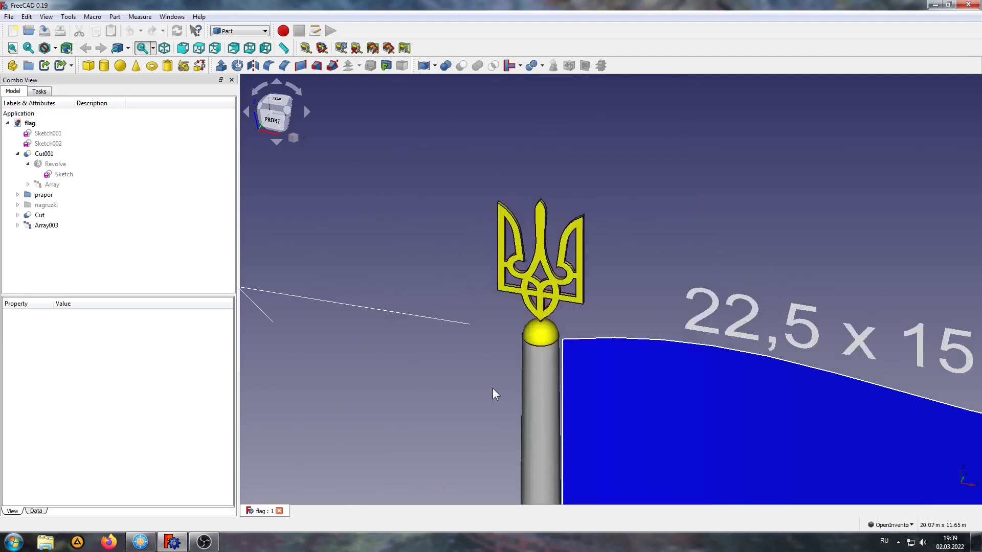
scroll(473, 344, down, 1)
scroll(474, 343, down, 4)
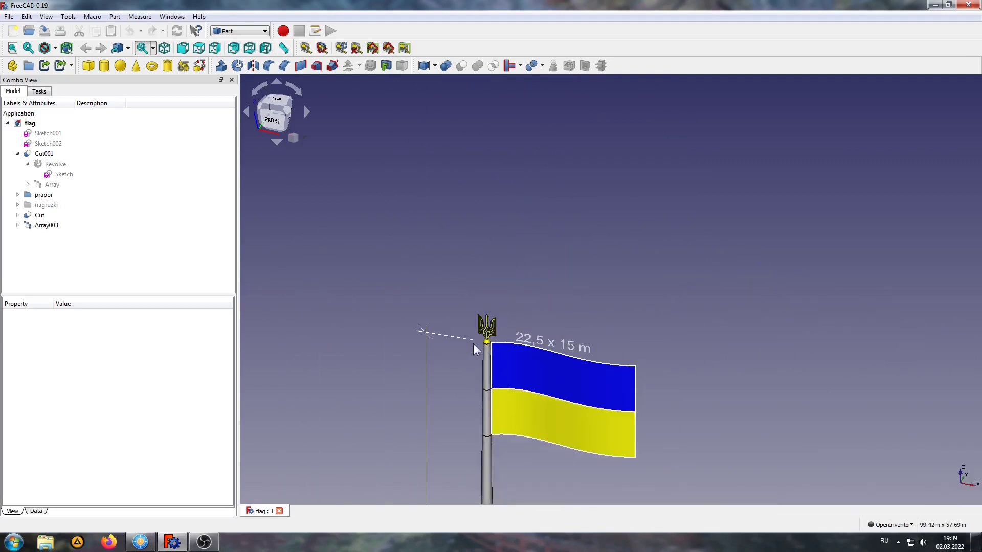
scroll(473, 343, down, 2)
middle_drag(505, 429, 542, 236)
scroll(541, 238, up, 3)
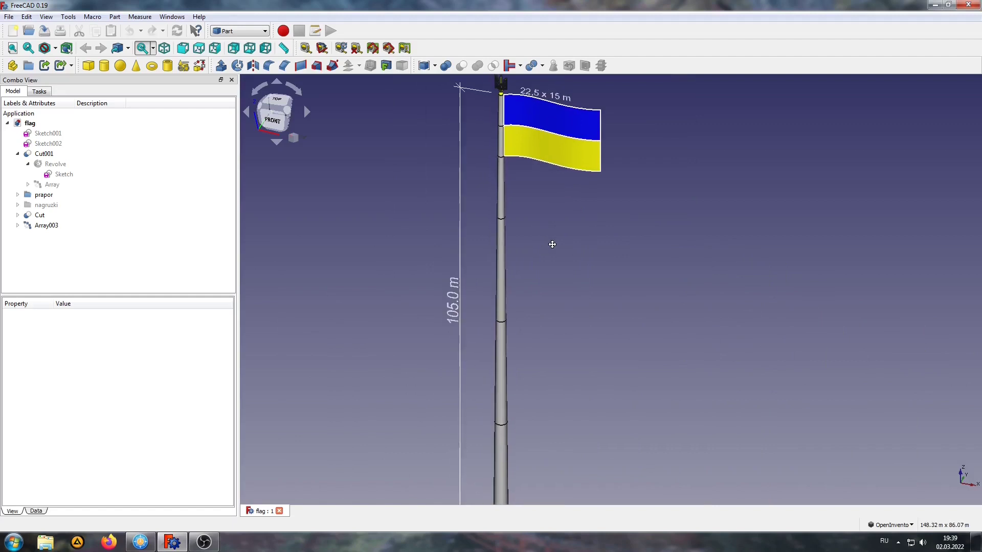
scroll(553, 337, down, 2)
scroll(553, 336, down, 1)
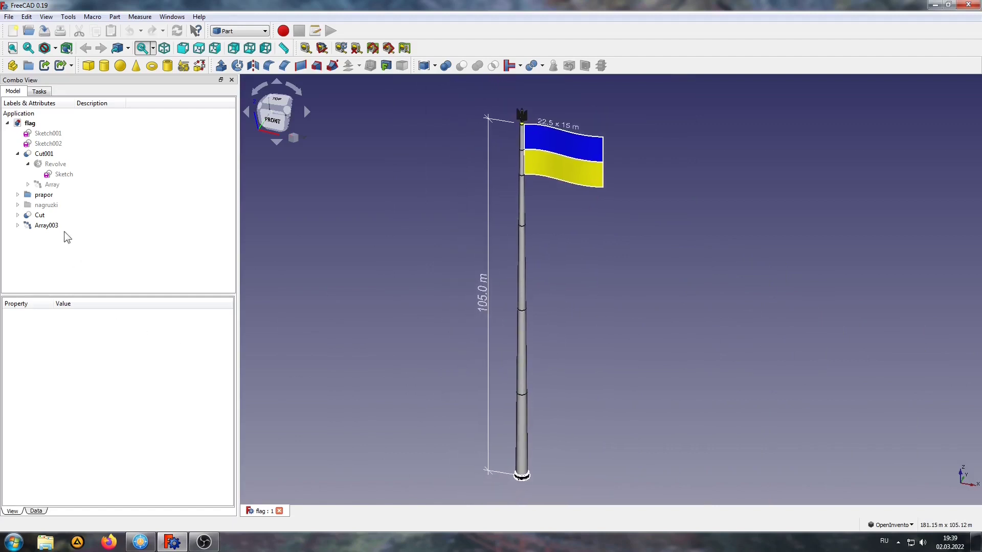
double_click(64, 174)
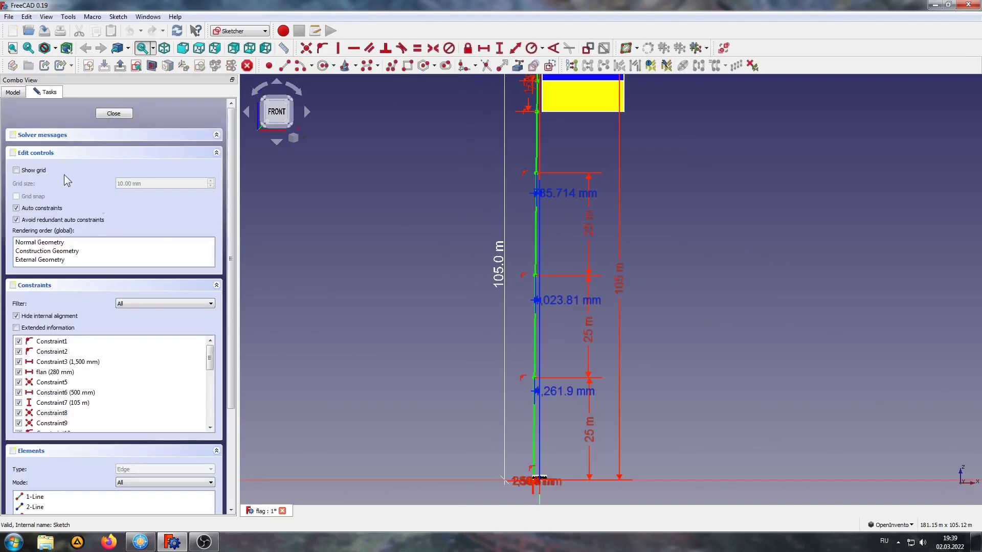
scroll(536, 487, up, 5)
mouse_move(556, 189)
middle_down()
mouse_move(566, 213)
mouse_move(484, 261)
middle_up()
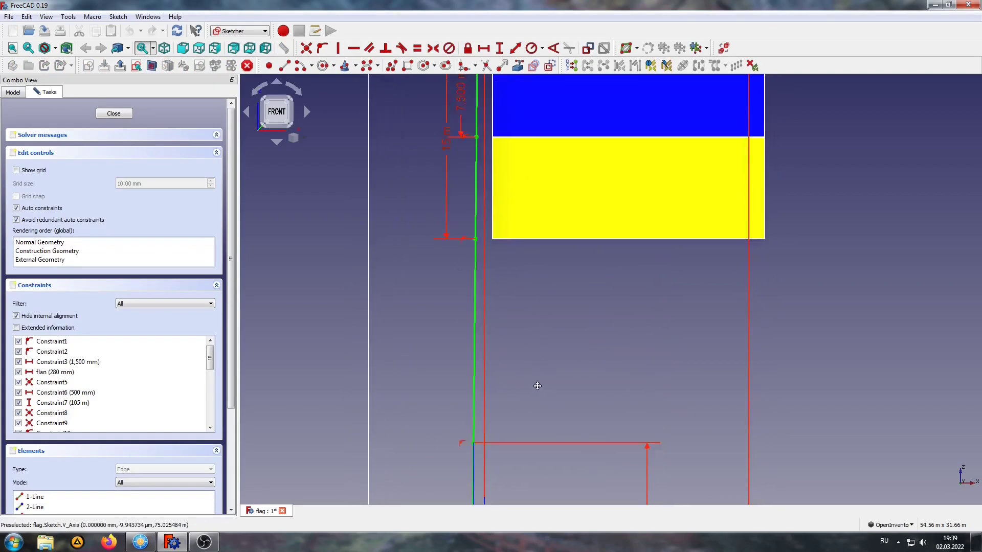
middle_drag(485, 261, 527, 485)
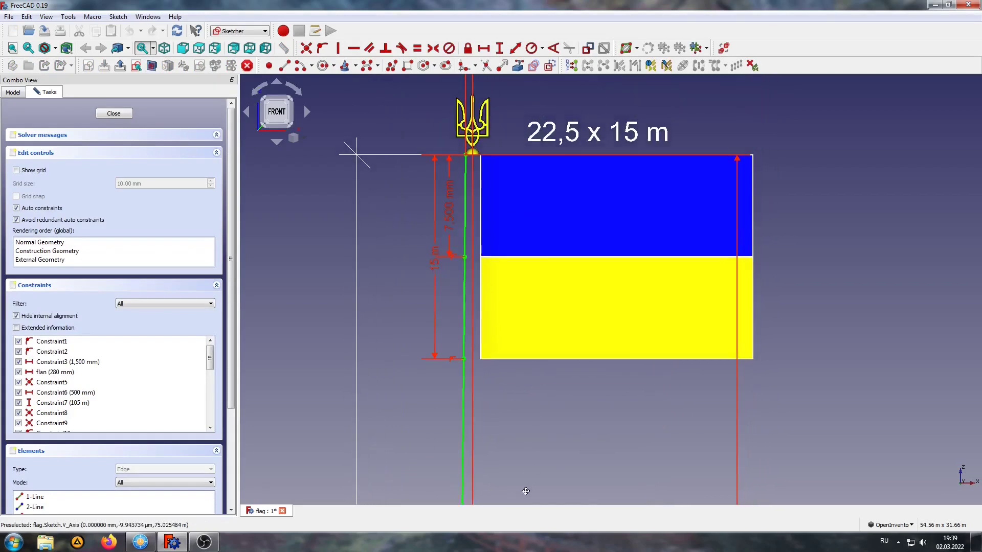
click(108, 113)
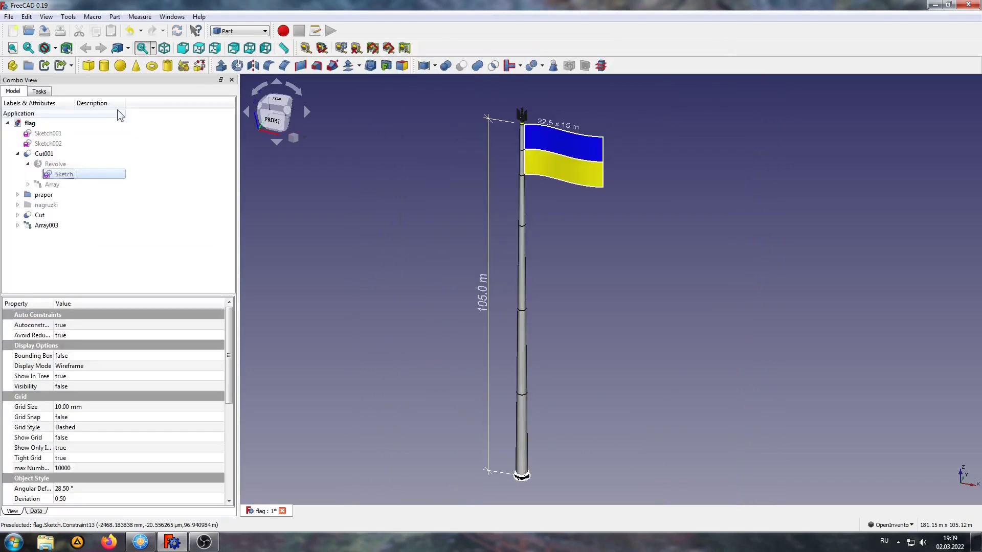
- Combine Array003, Cut, Cut001, Sketch002 and Sketch001 into a single BooleanFragments object
scroll(506, 431, up, 4)
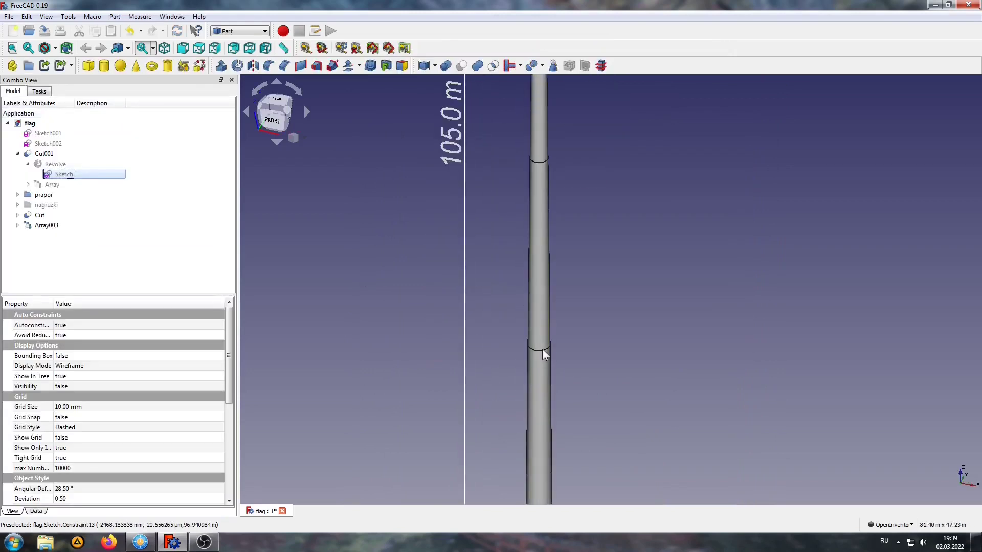
drag(580, 204, 546, 317)
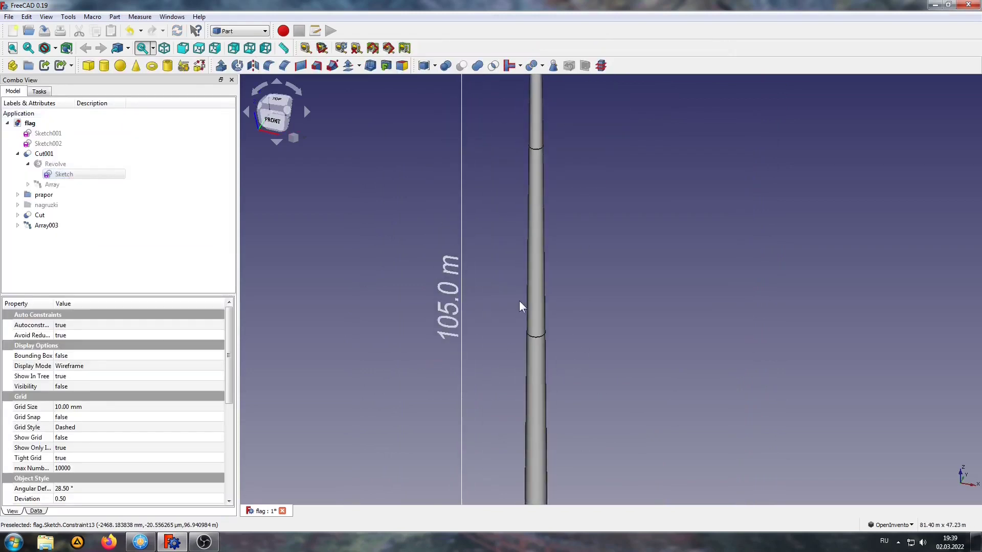
scroll(558, 397, down, 3)
scroll(558, 377, down, 2)
middle_drag(557, 376, 534, 288)
scroll(534, 287, up, 1)
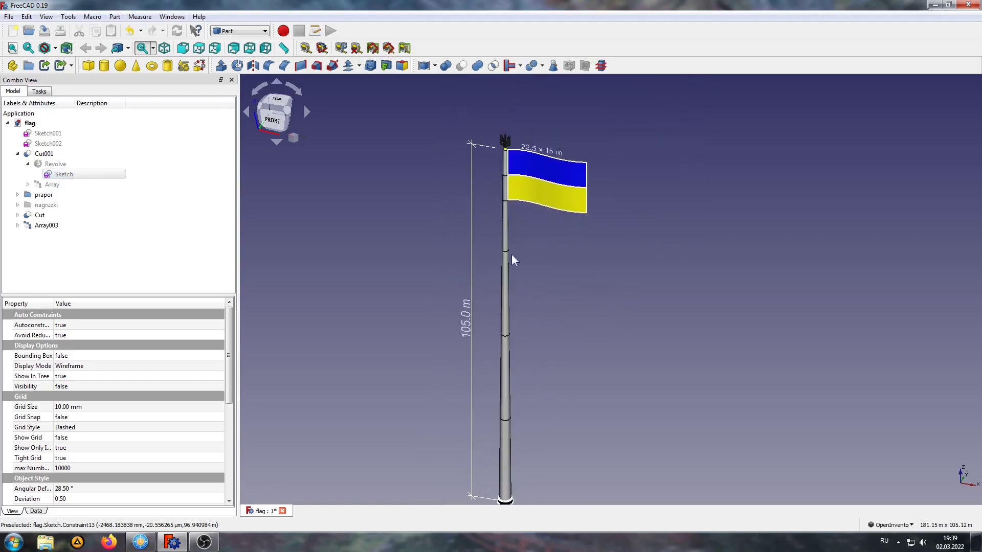
middle_drag(557, 373, 564, 354)
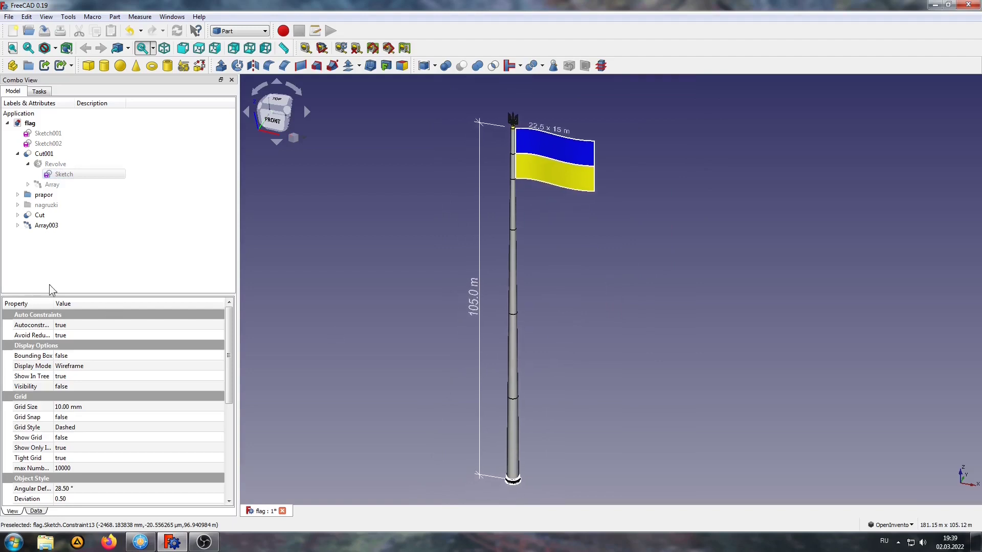
click(44, 226)
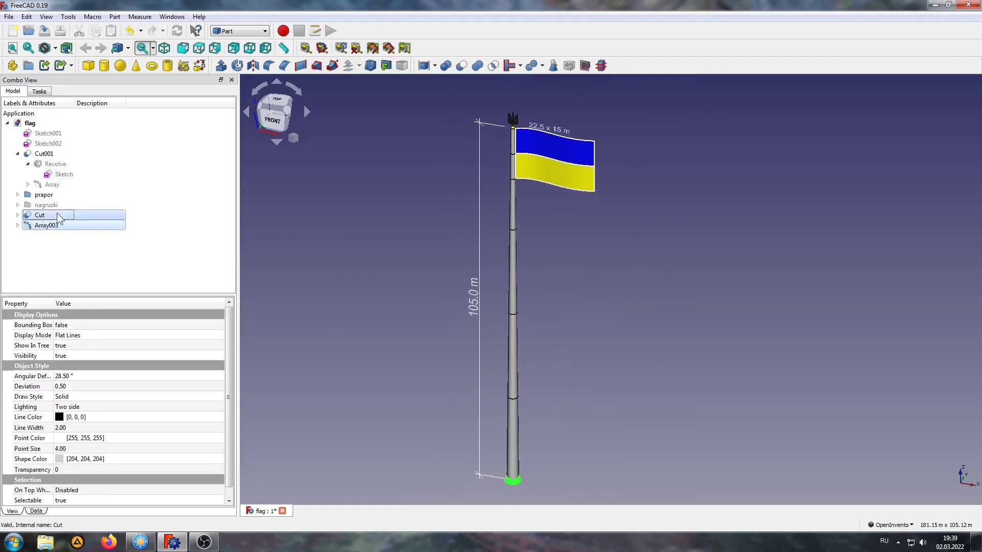
ctrl+click(40, 154)
ctrl+click(48, 133)
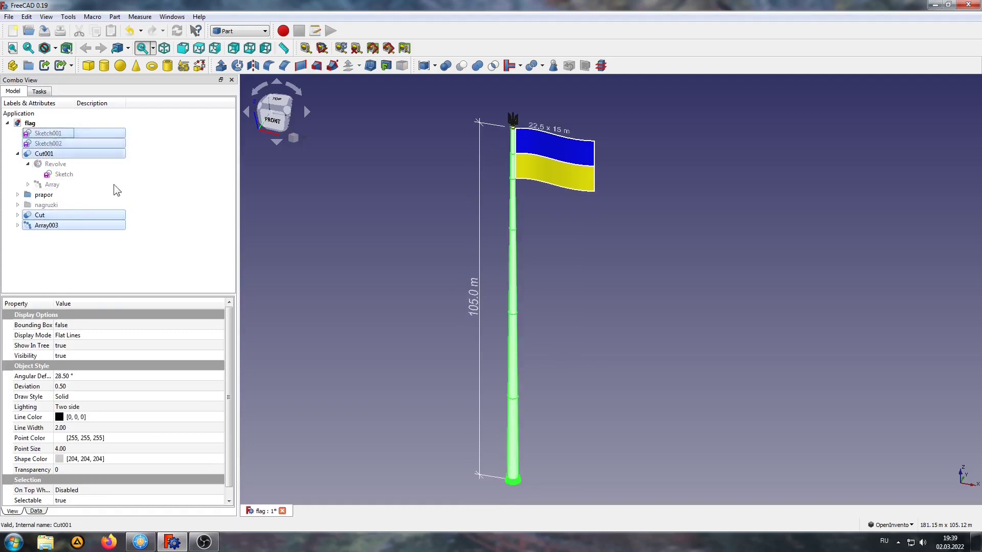
click(531, 65)
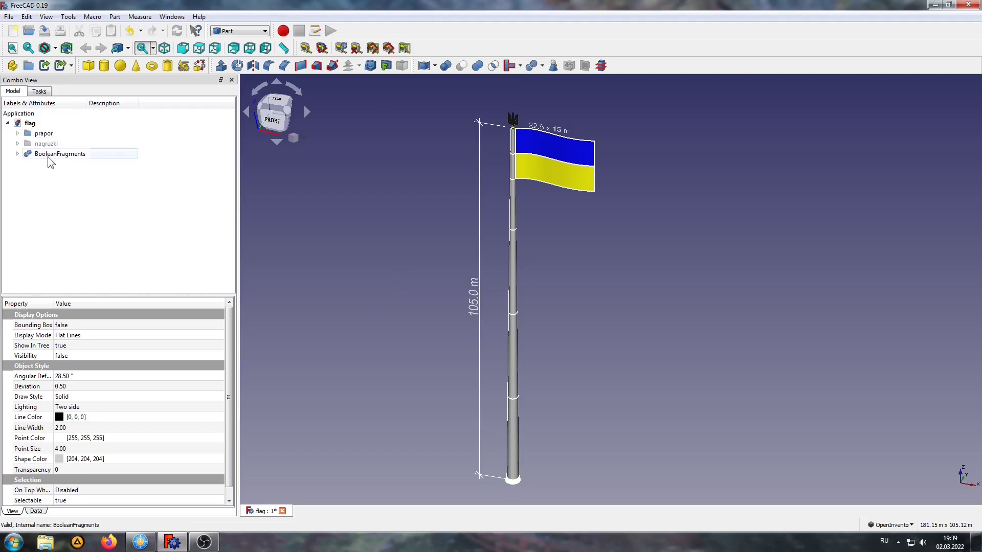
click(48, 155)
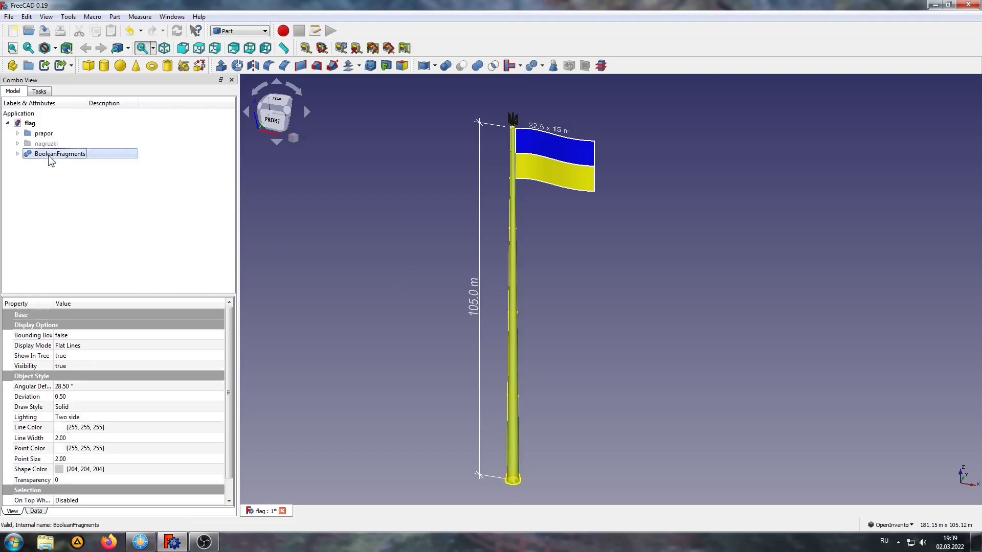
- Create a simple copy of BooleanFragments, then hide the original and the prapor group
click(139, 17)
mouse_move(114, 16)
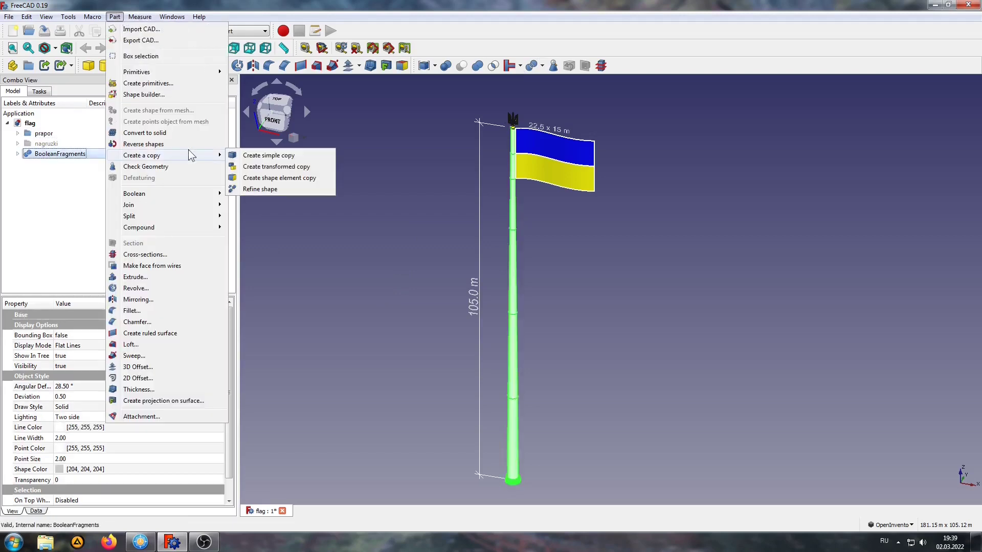
click(266, 155)
click(115, 209)
click(53, 155)
key(space)
click(44, 134)
key(space)
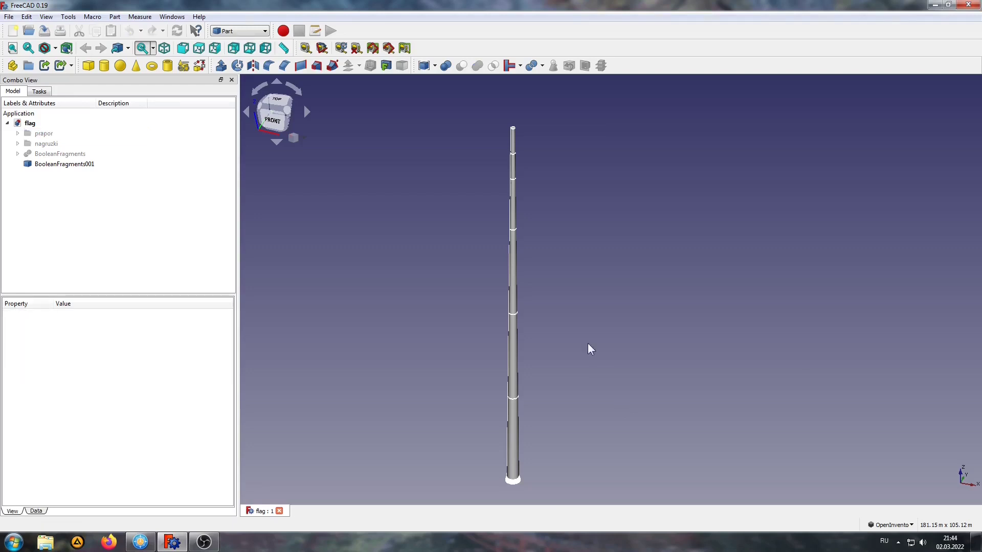
- Switch to the FEM workbench and create an Analysis containing the SolverCcxTools solver
click(240, 31)
click(229, 82)
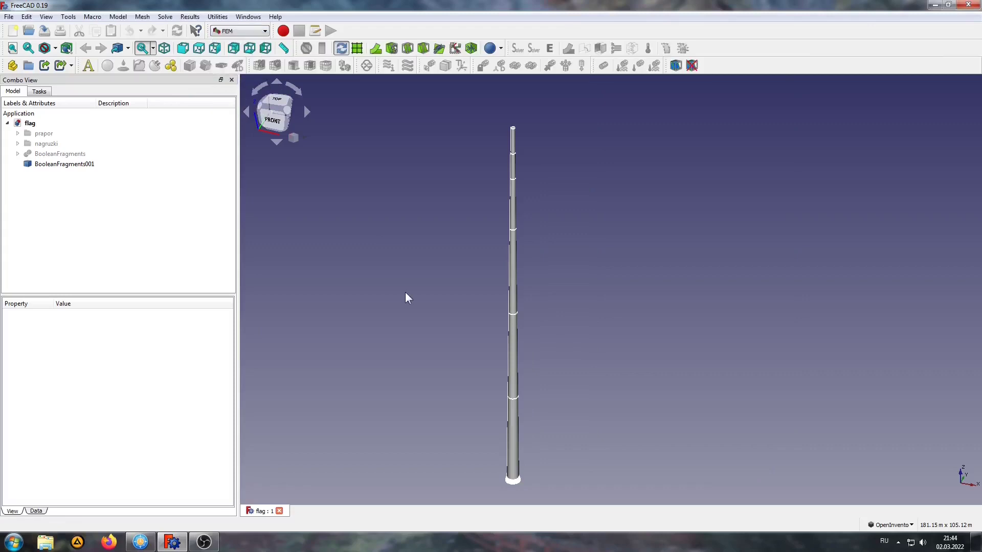
click(12, 65)
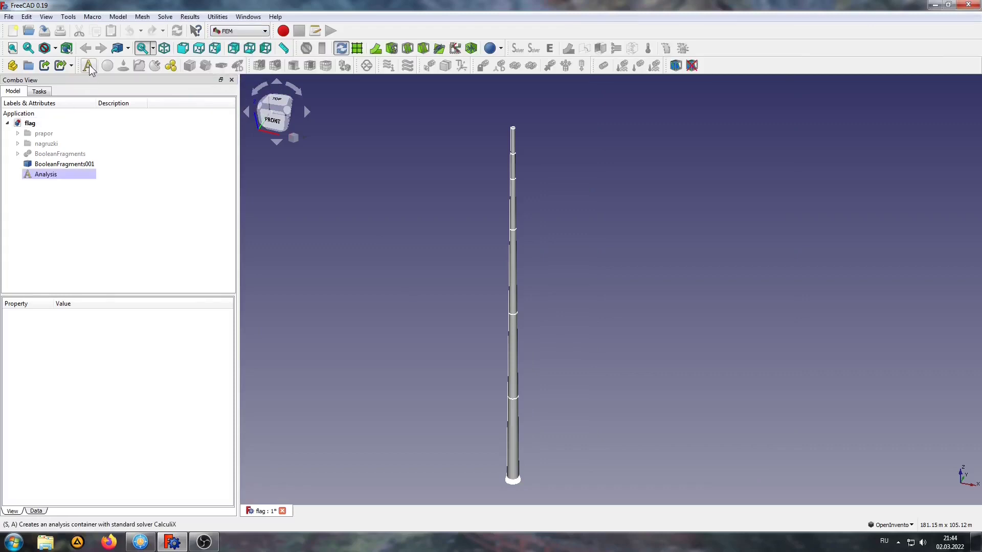
click(17, 174)
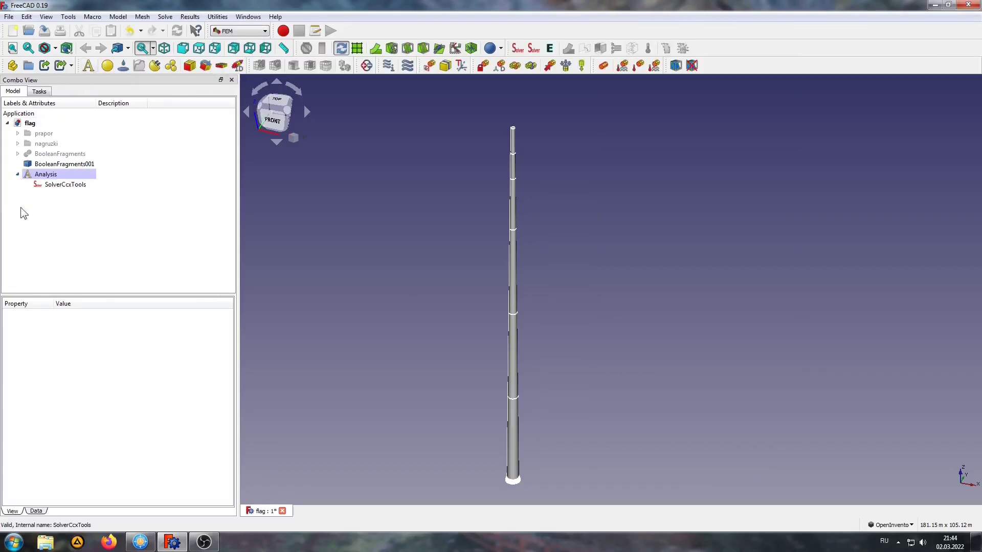
click(49, 185)
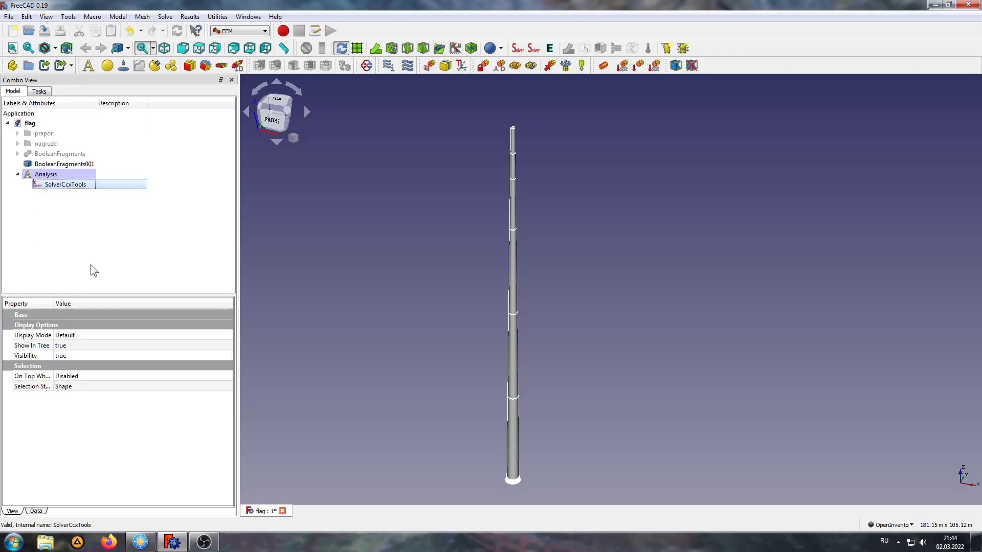
key(Up)
key(Up)
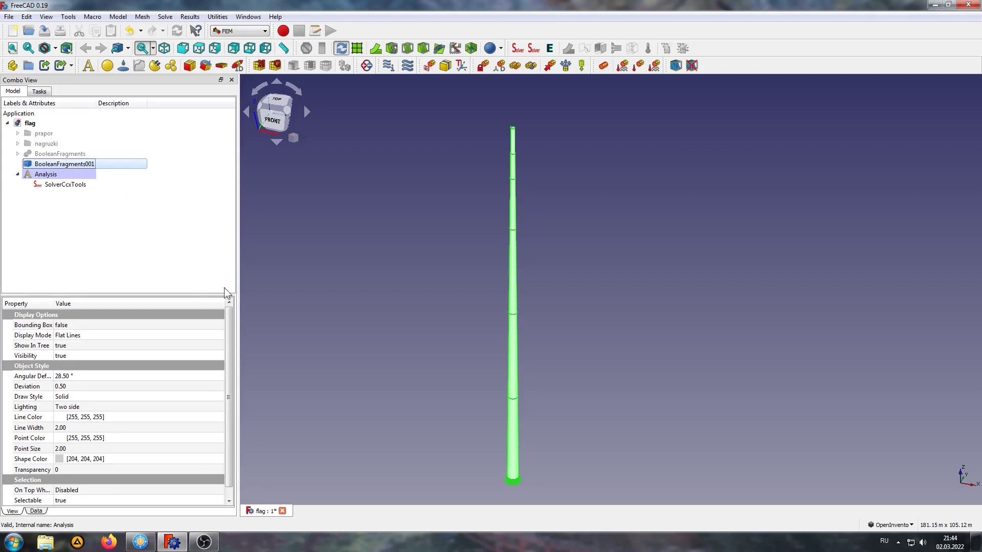
- Generate a Netgen tetrahedral mesh of the pole with a 500 max element size
click(259, 65)
drag(129, 152, 108, 153)
text(500)
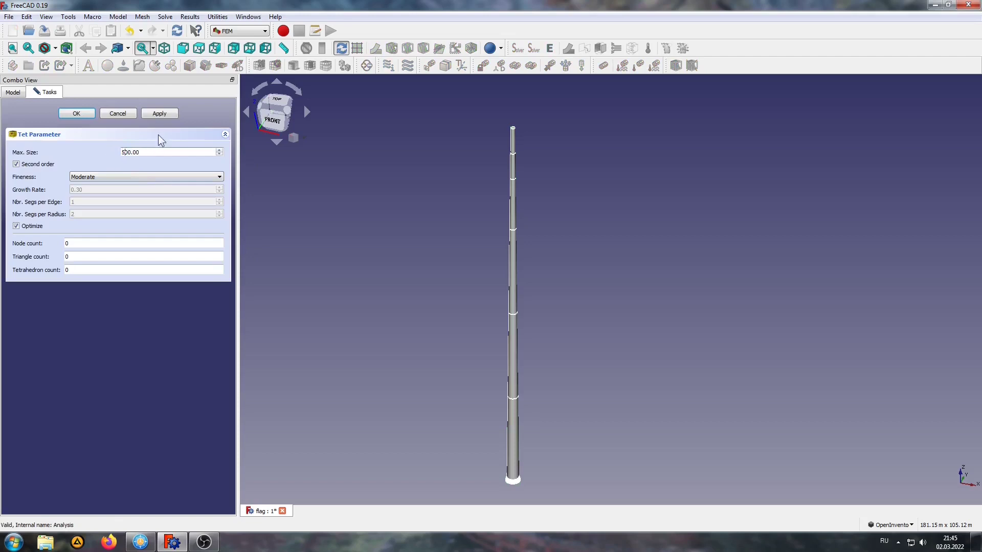
click(161, 113)
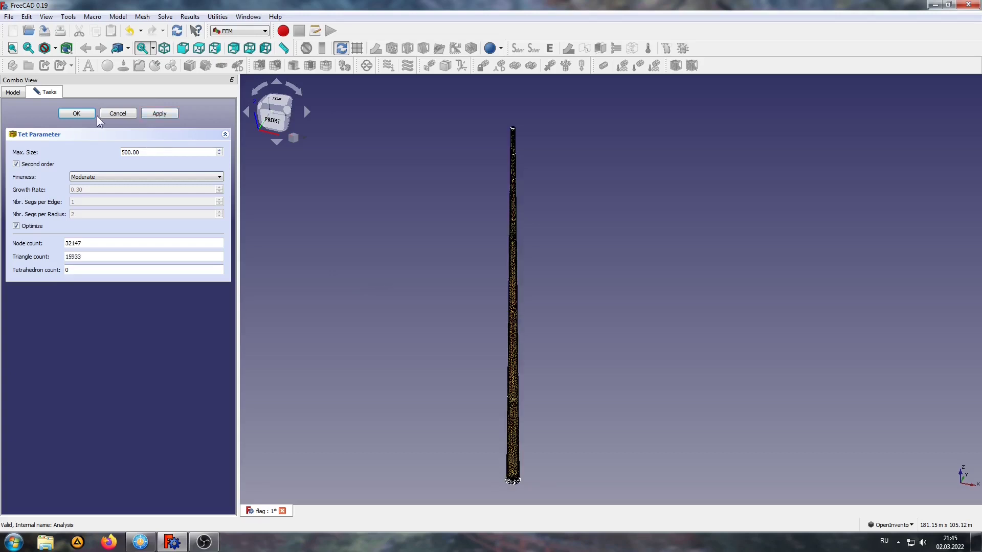
click(65, 115)
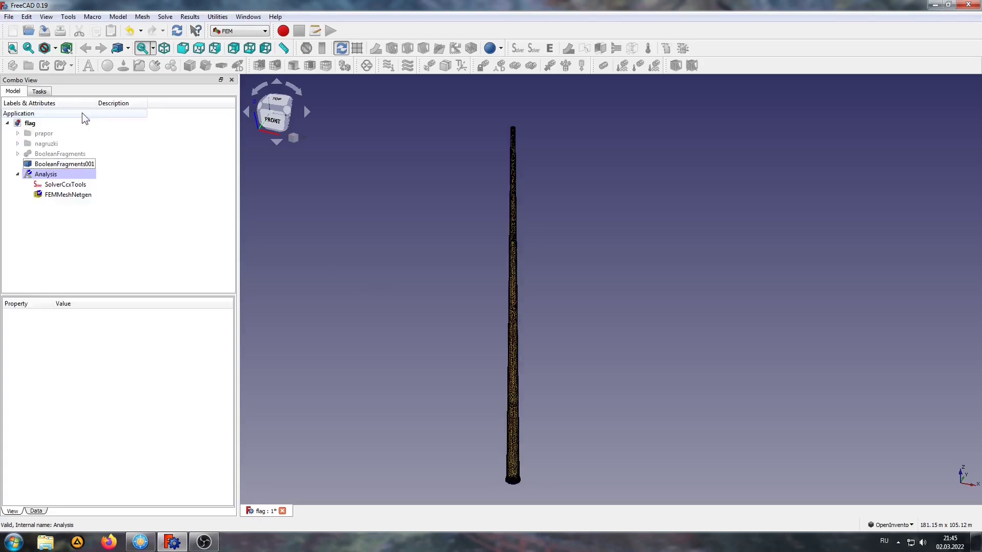
- Hide FEMMeshNetgen and show the BooleanFragments001 pole solid again
click(47, 195)
key(space)
click(67, 164)
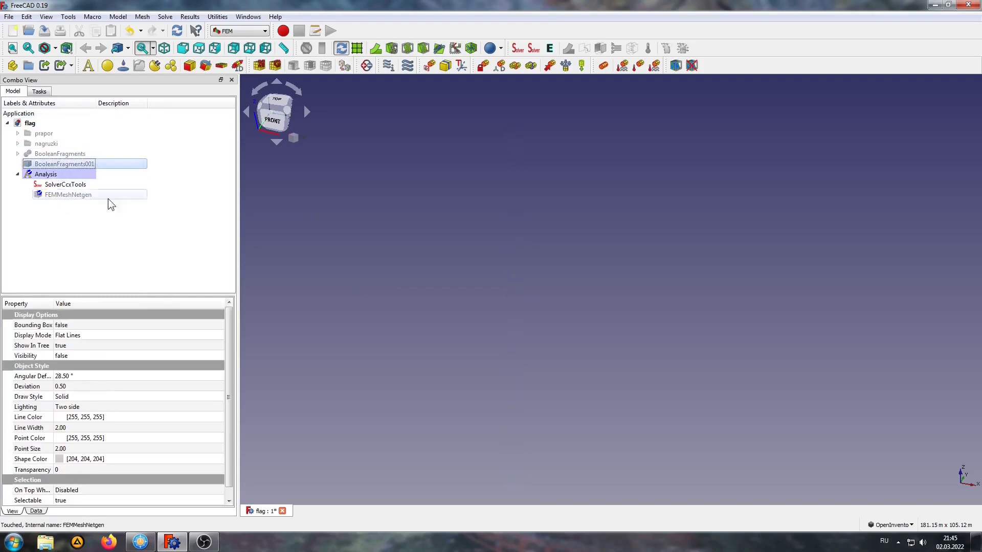
key(space)
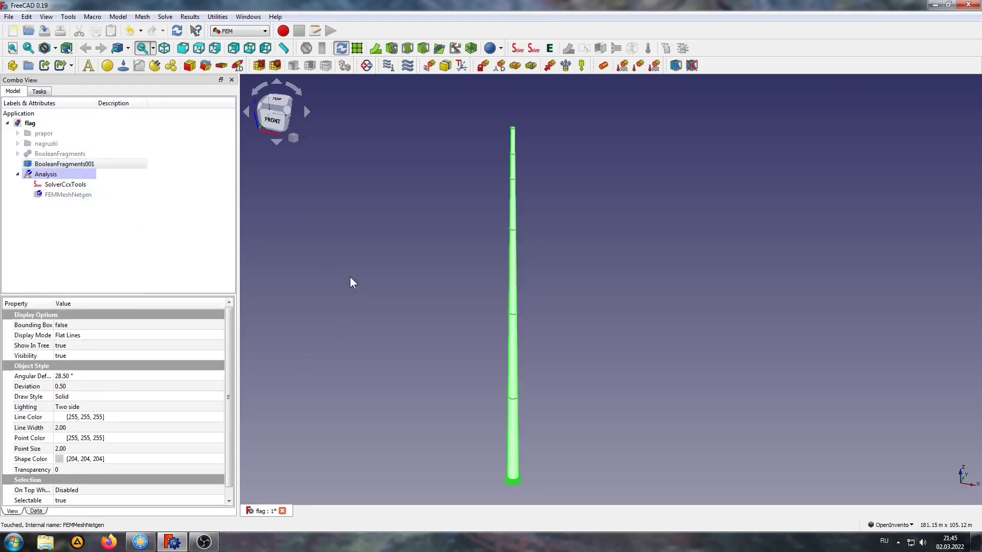
- Add a solid material using the CalculiX-Steel card (7900 kg/m^3, 210 GPa, 0.300 Poisson)
click(107, 65)
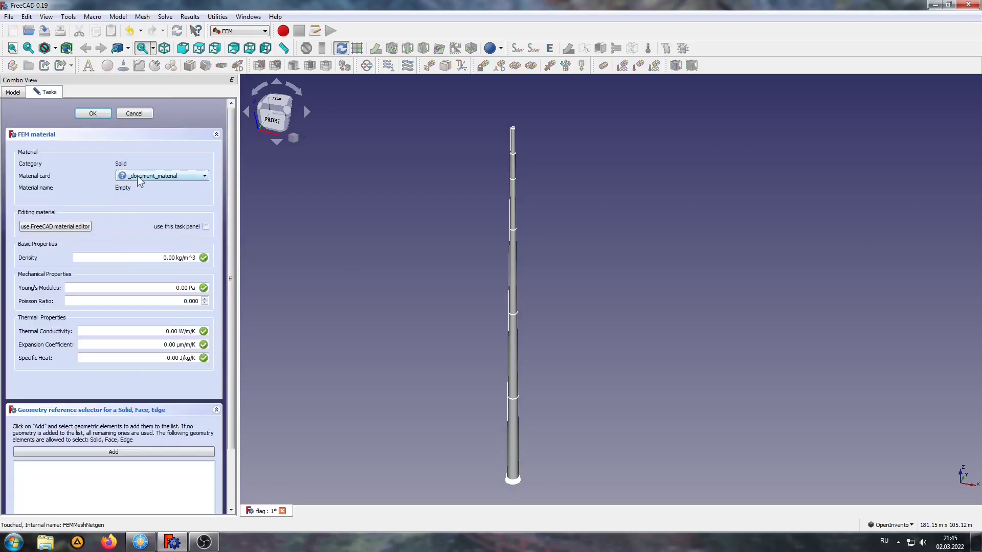
click(137, 176)
scroll(161, 240, up, 2)
scroll(161, 240, up, 6)
scroll(162, 240, up, 6)
scroll(153, 238, up, 6)
click(153, 226)
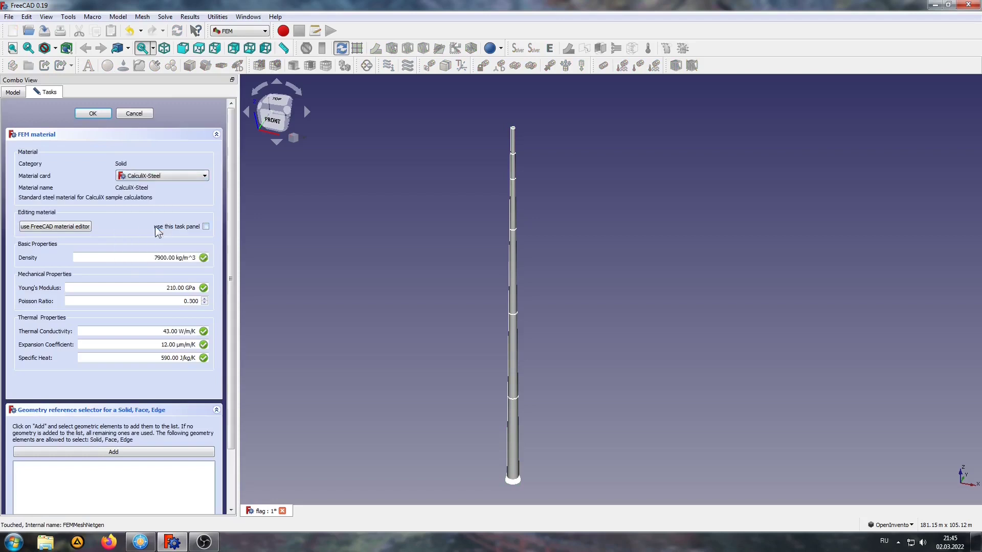
drag(230, 228, 223, 320)
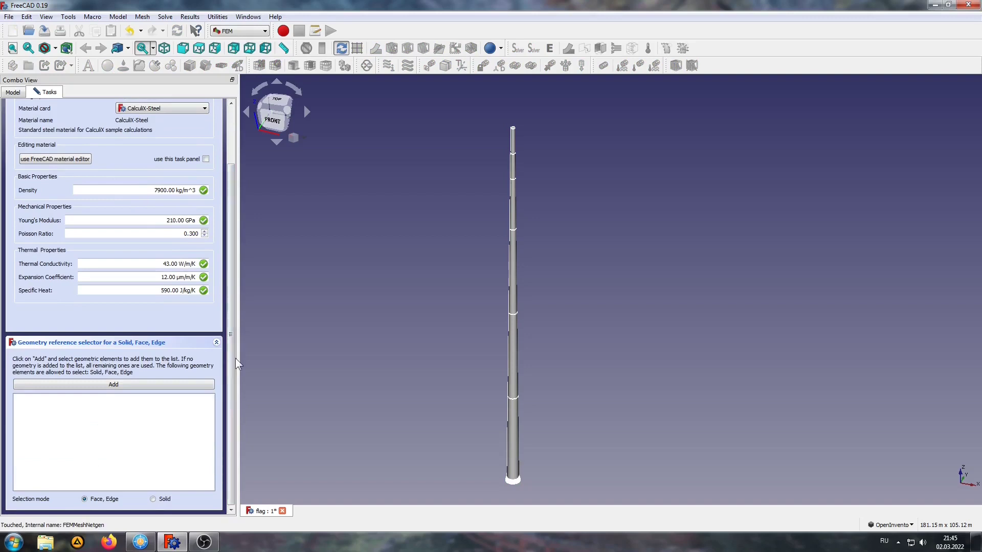
drag(233, 358, 234, 248)
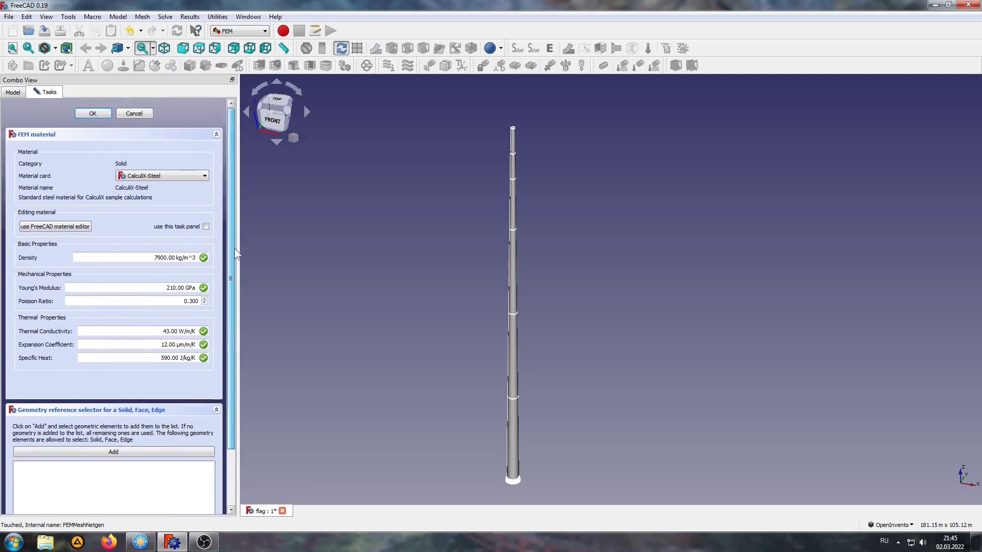
click(91, 114)
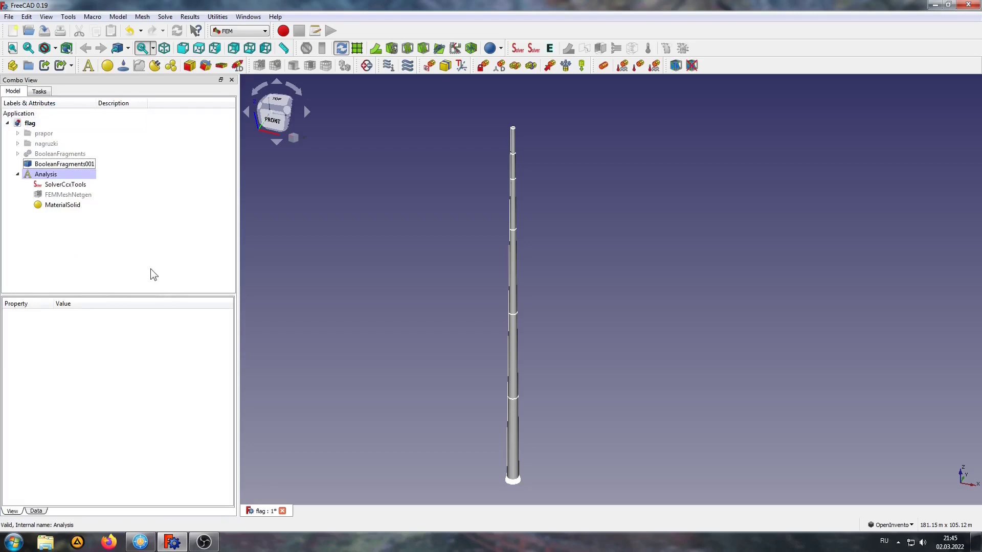
- Add a shell plate thickness and set its value to 5 mm
click(221, 65)
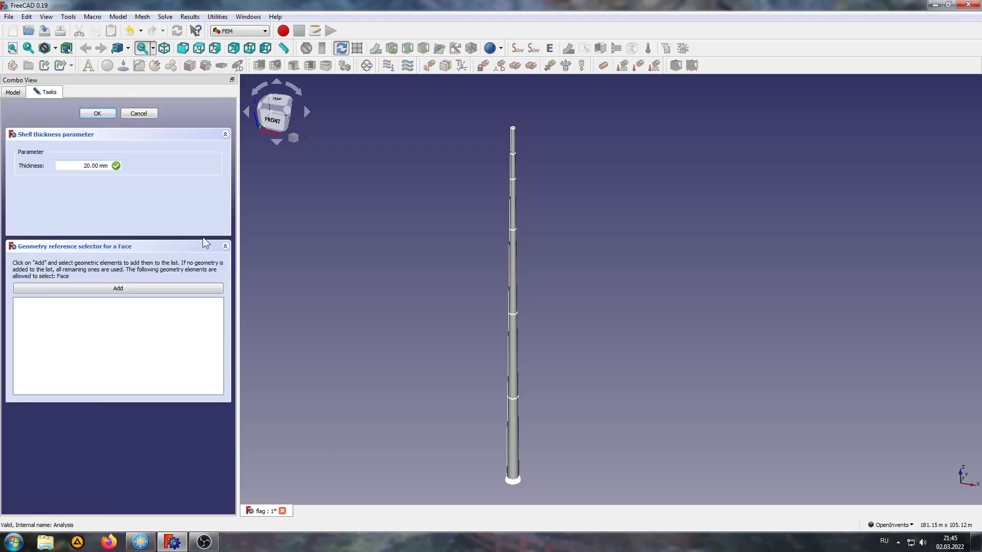
scroll(517, 149, up, 3)
scroll(517, 148, up, 3)
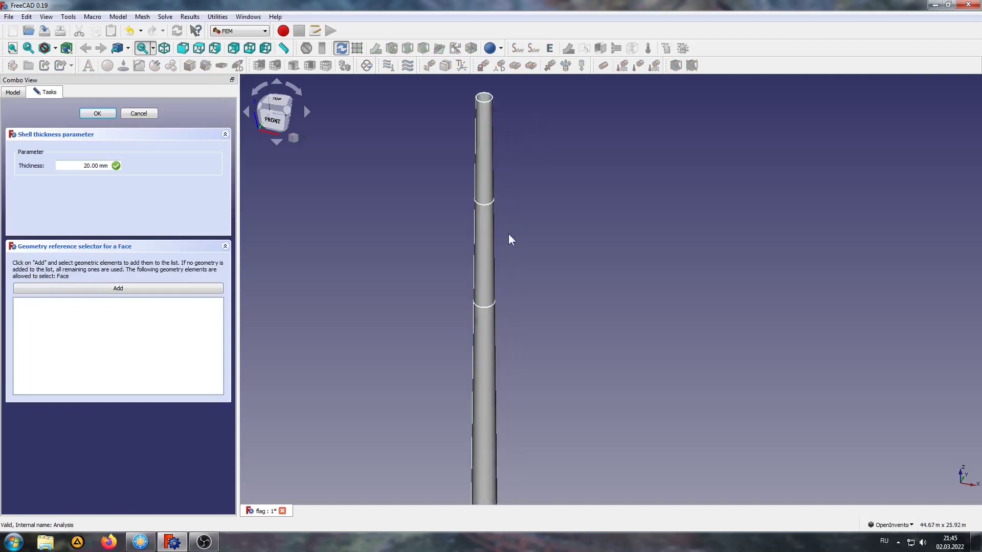
middle_drag(539, 154, 544, 212)
double_click(88, 165)
text(5)
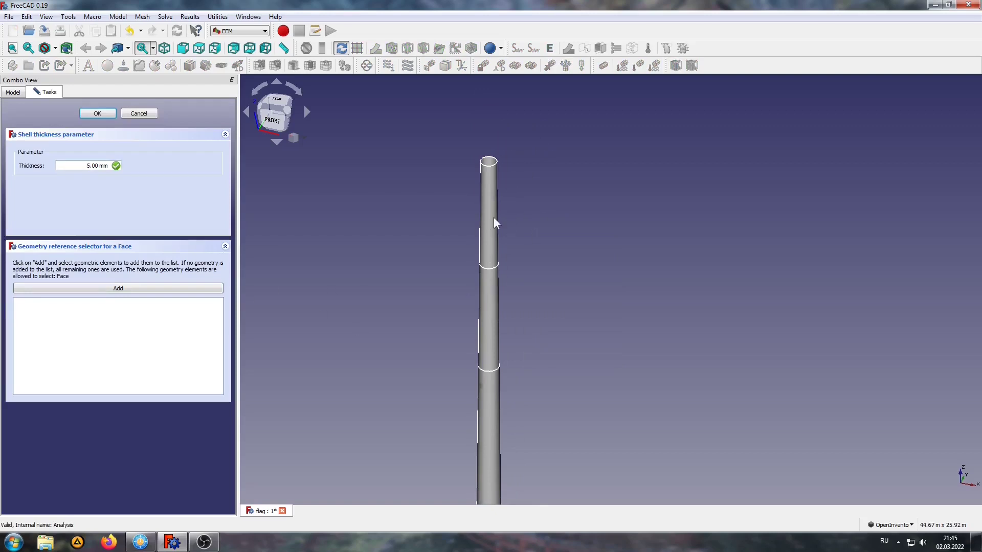
- Switch navigation to Gesture and add the two uppermost pole sections to the face list
click(897, 522)
click(887, 459)
click(490, 204)
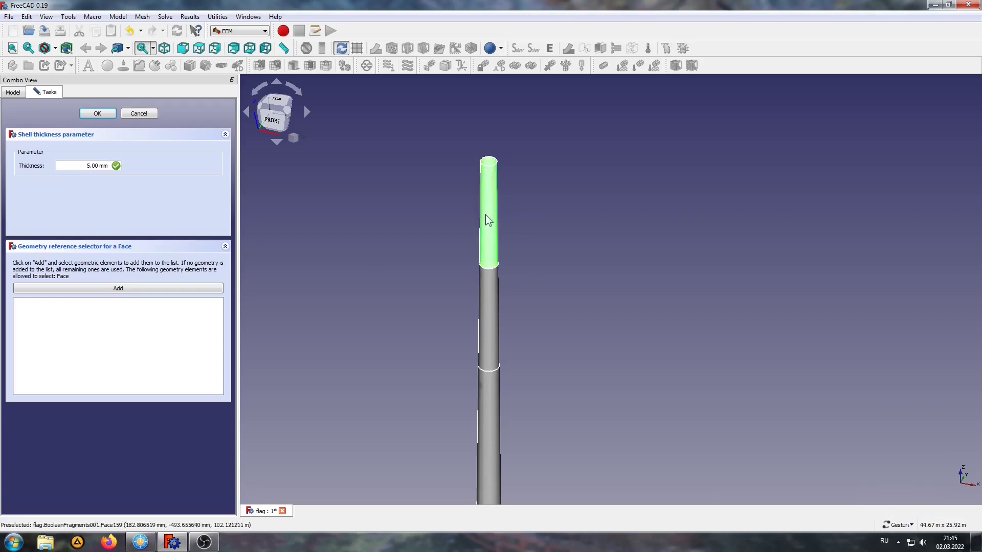
click(136, 288)
click(489, 228)
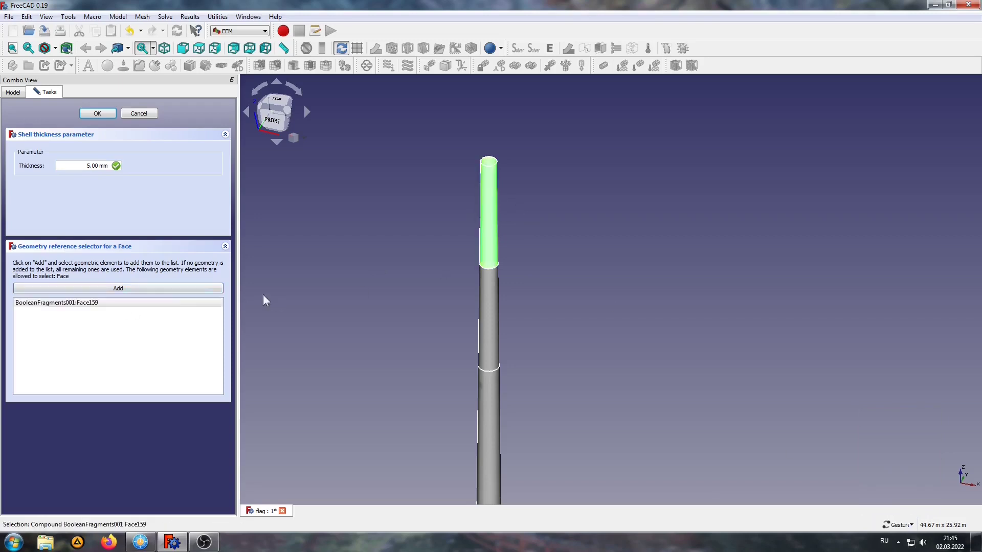
click(171, 289)
click(489, 312)
- Add Face157 and Face156 to the list and confirm the 5 mm thickness
scroll(512, 386, down, 3)
scroll(525, 397, down, 3)
mouse_move(524, 399)
right_down()
mouse_move(533, 200)
mouse_move(523, 168)
right_up()
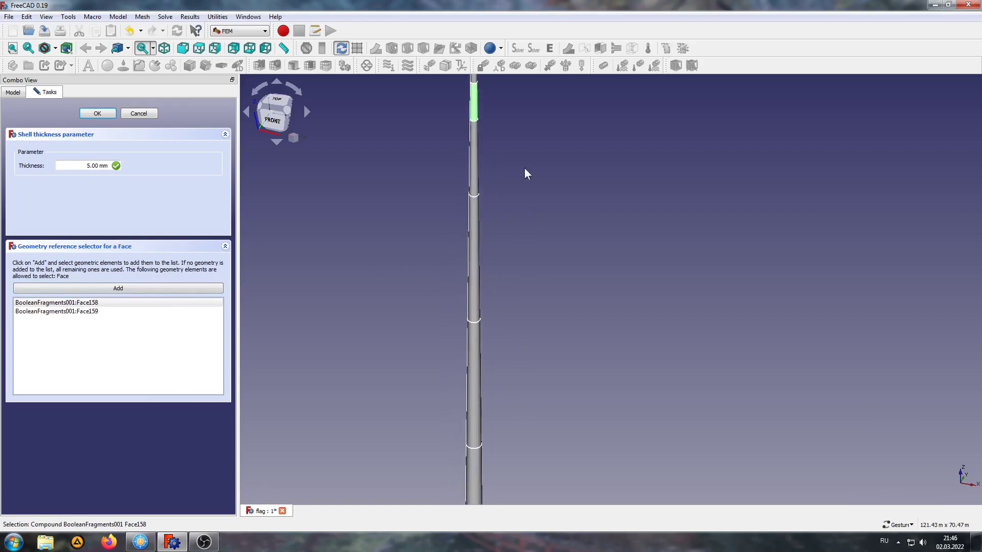
click(475, 158)
click(133, 289)
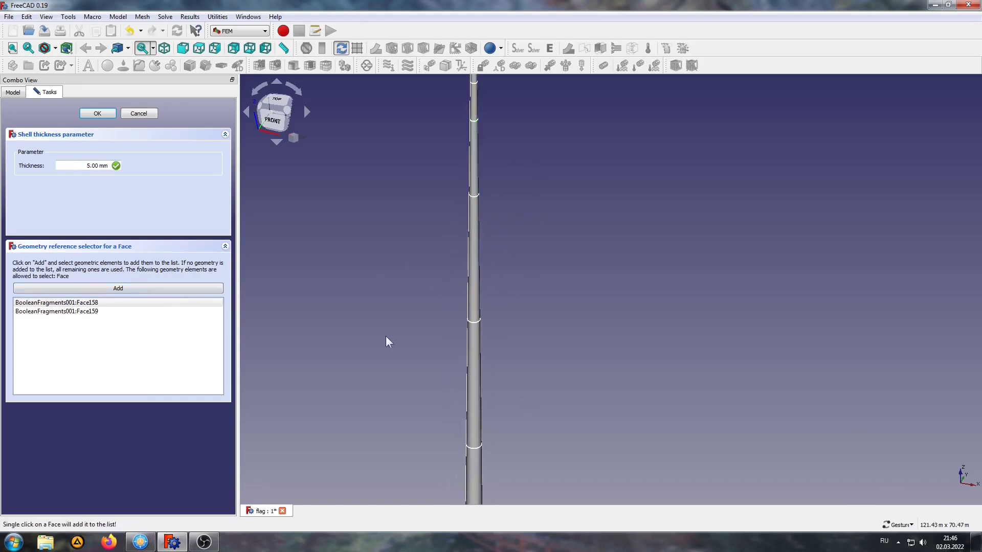
click(474, 166)
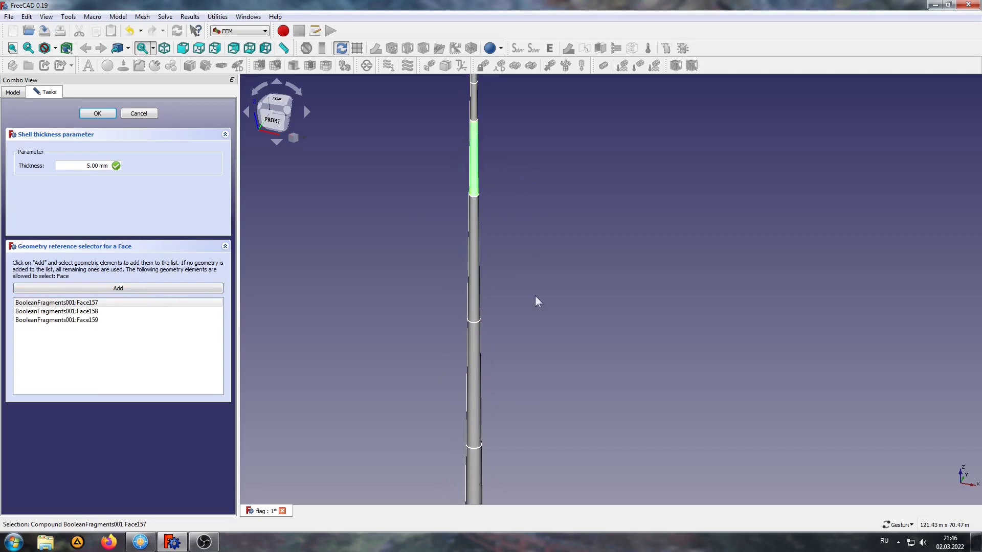
scroll(517, 383, down, 2)
scroll(504, 307, up, 4)
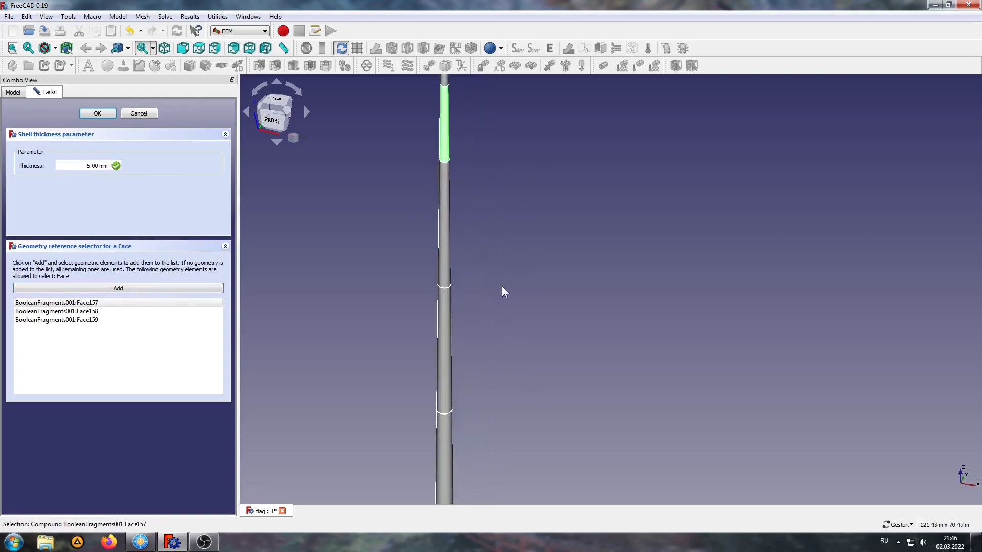
right_drag(530, 343, 532, 347)
click(207, 291)
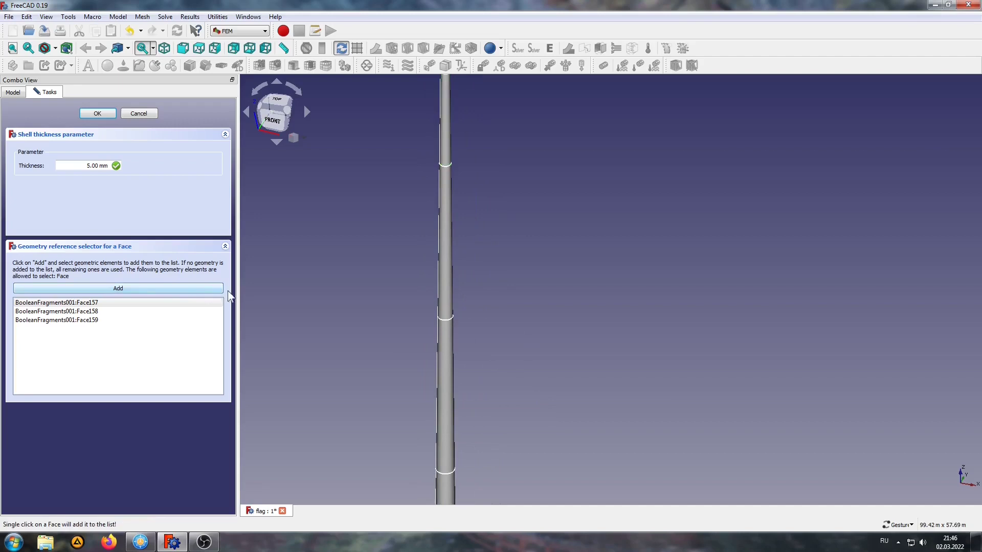
click(445, 253)
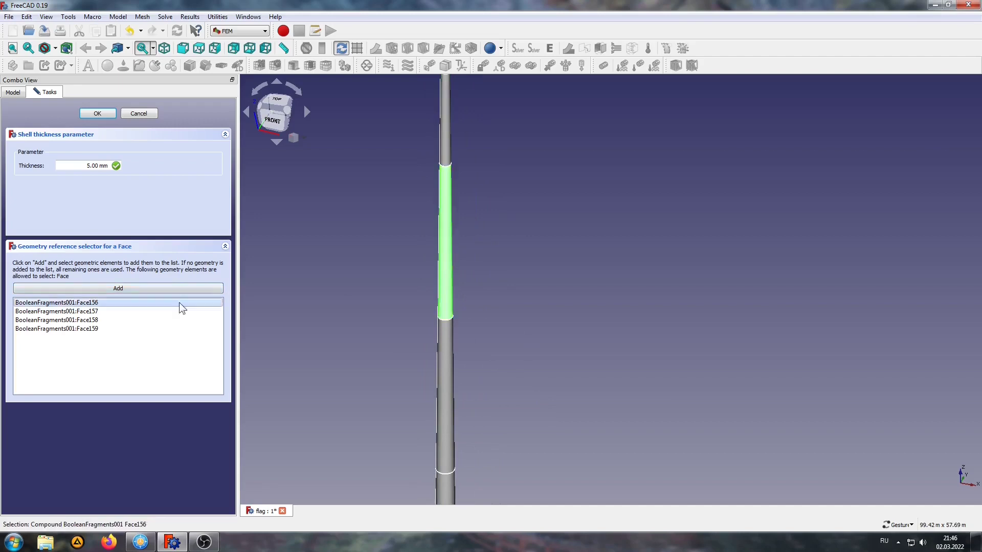
click(98, 113)
scroll(501, 214, down, 3)
- Orbit below the pole and snap to the straight bottom view
drag(478, 406, 484, 357)
mouse_move(493, 409)
mouse_down()
mouse_move(492, 317)
mouse_move(463, 318)
mouse_up()
scroll(453, 327, up, 3)
scroll(453, 327, up, 4)
scroll(526, 329, up, 3)
click(264, 131)
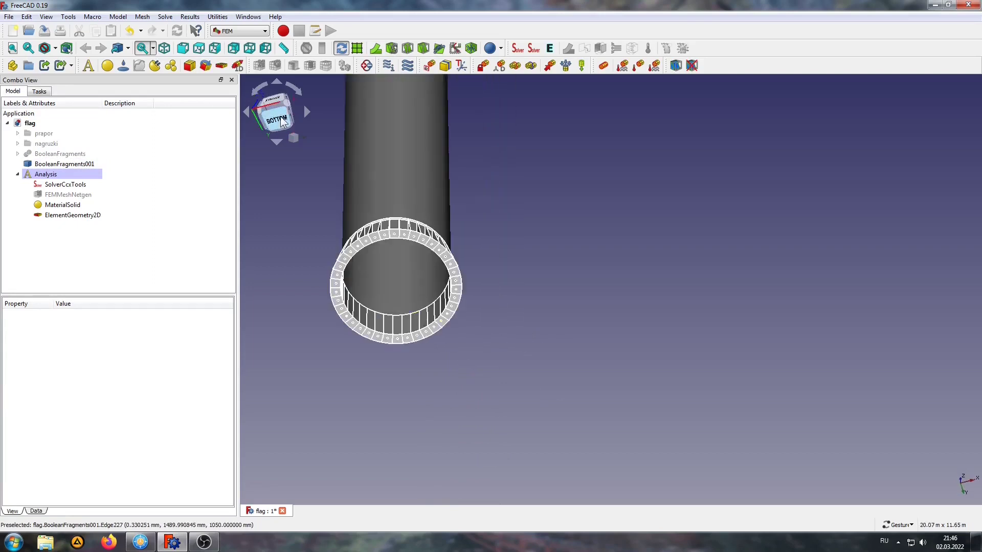
- Zoom and pan until the ringed base flange fills the view
scroll(495, 286, down, 5)
scroll(508, 209, up, 2)
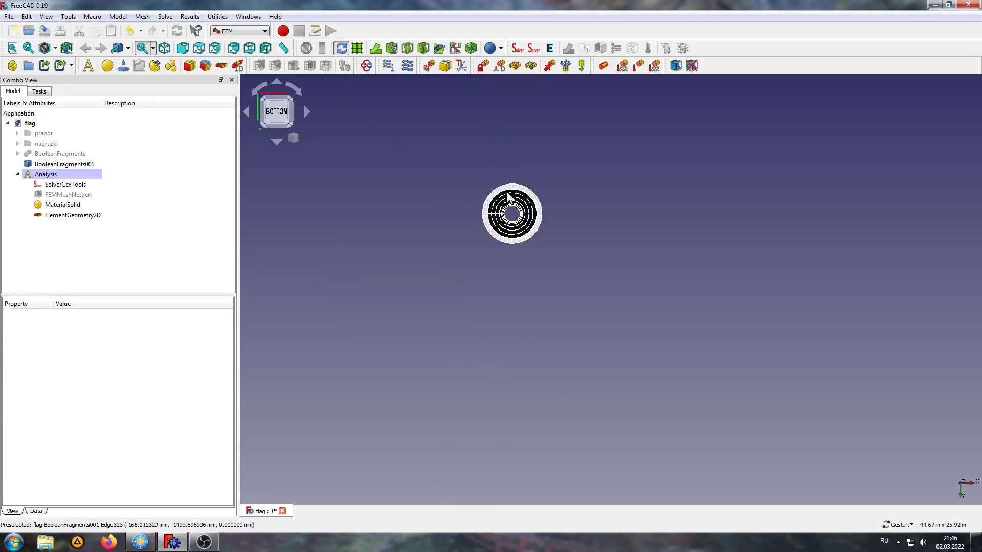
scroll(507, 202, up, 3)
scroll(506, 195, up, 2)
scroll(716, 197, down, 1)
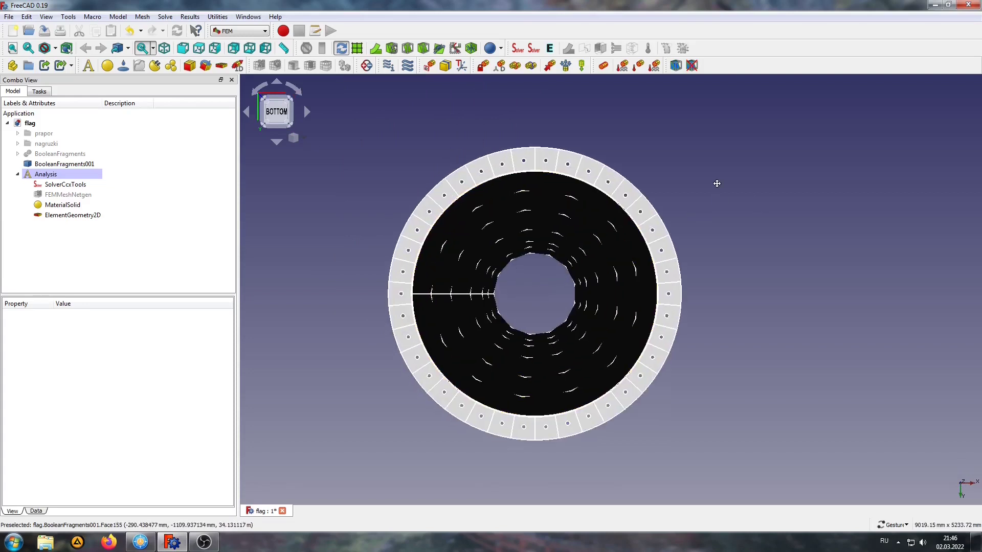
scroll(714, 198, up, 2)
right_drag(714, 199, 760, 171)
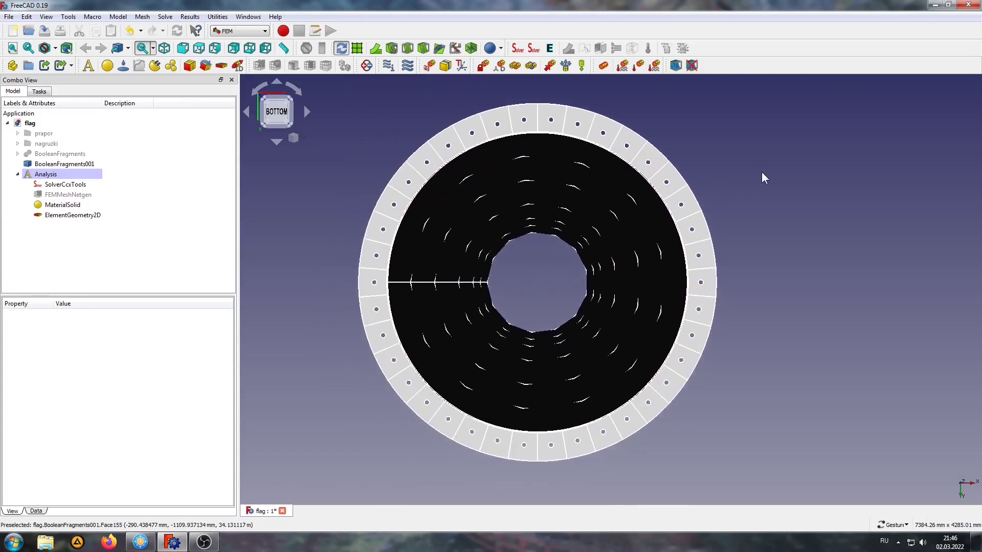
- Start a 60 mm shell thickness and add flange faces Face77 and Face78
click(221, 66)
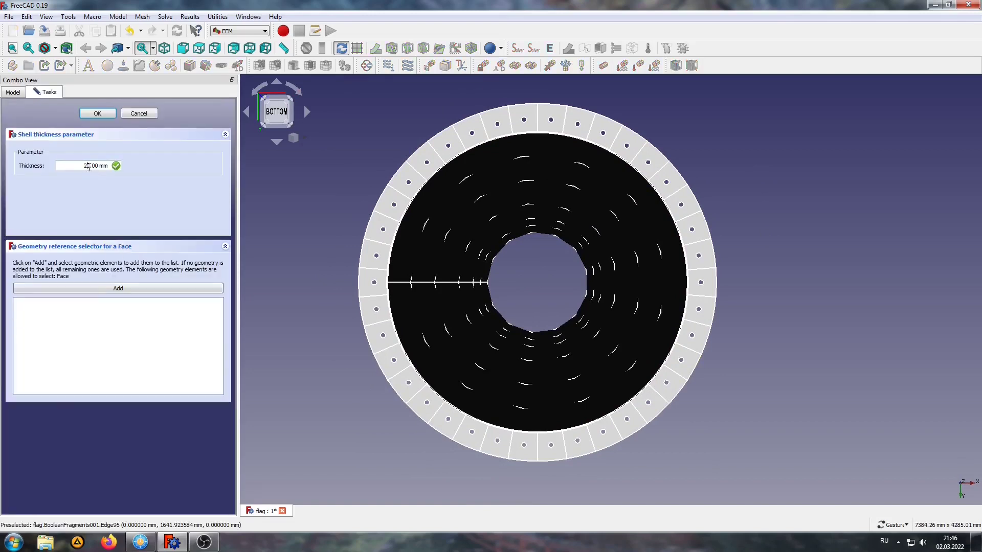
key(BackSpace)
text(6)
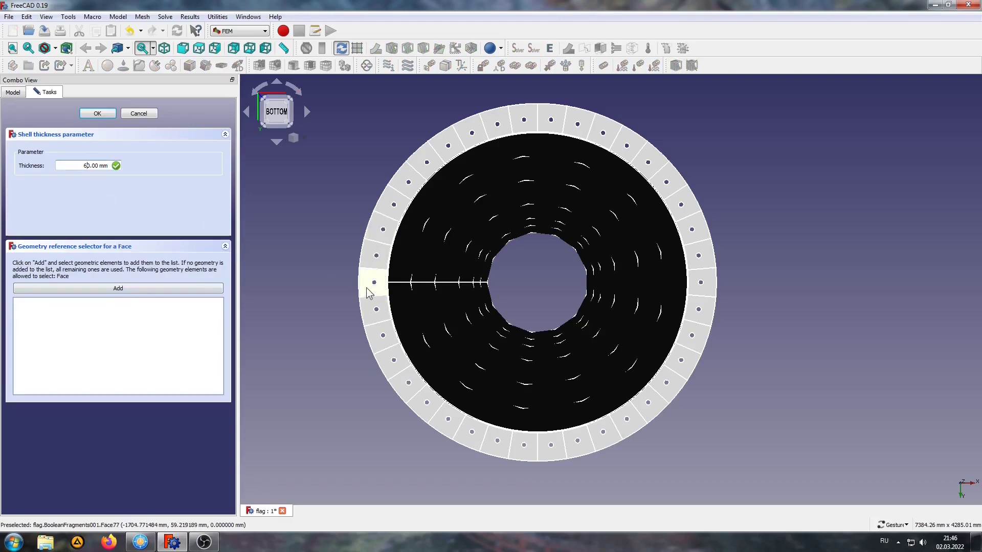
click(167, 289)
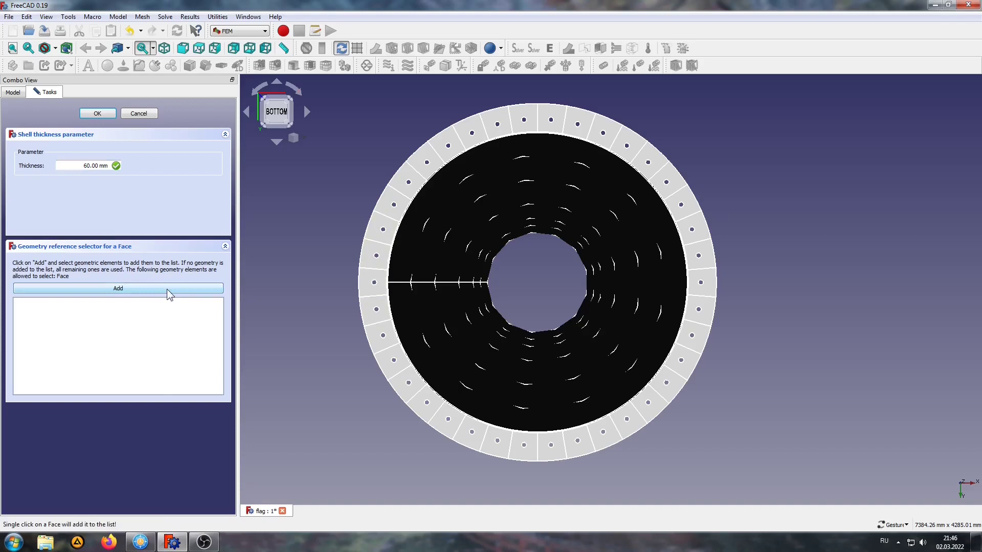
click(367, 279)
click(208, 290)
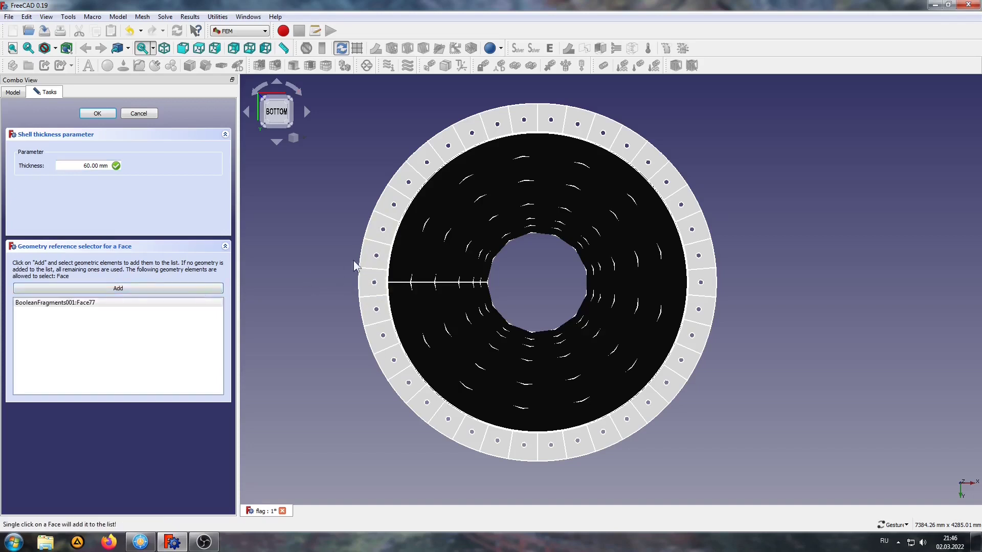
click(374, 254)
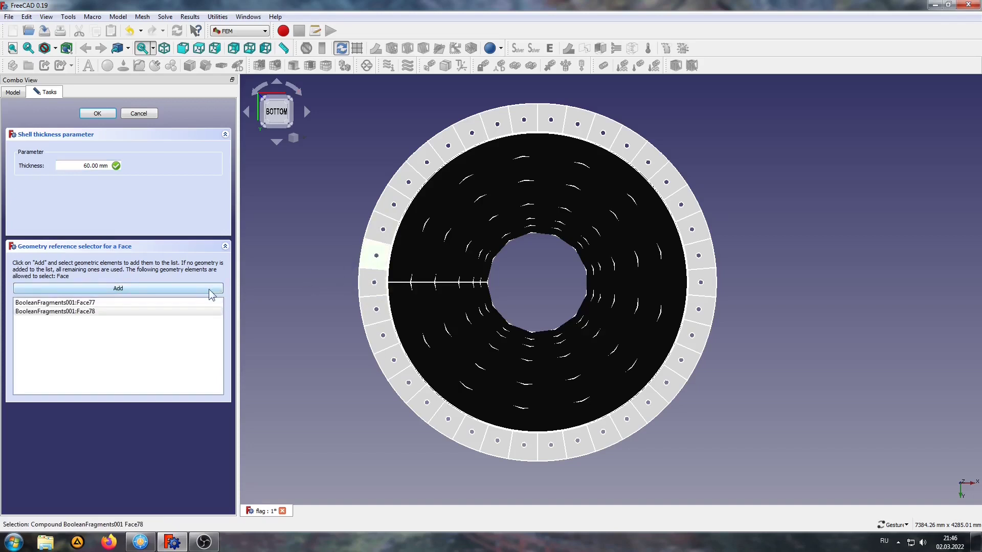
- Add the outer ring faces running clockwise across the top of the flange
click(381, 221)
click(397, 197)
click(427, 166)
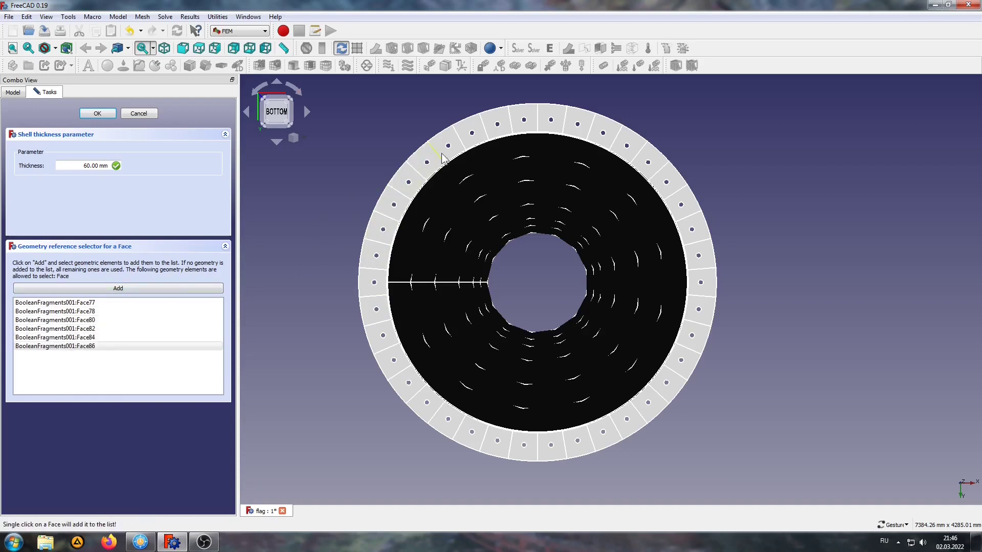
click(445, 151)
click(473, 140)
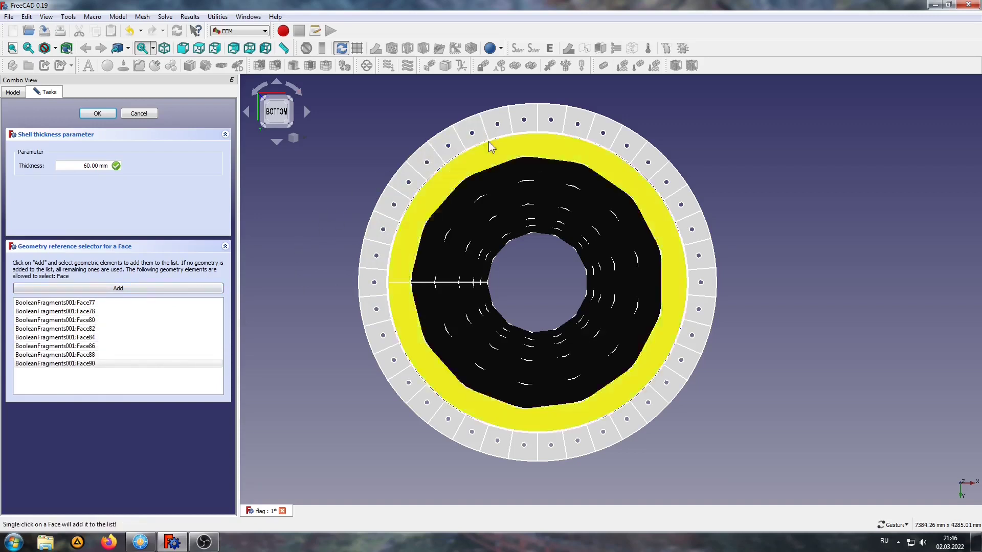
click(498, 128)
click(527, 123)
click(626, 146)
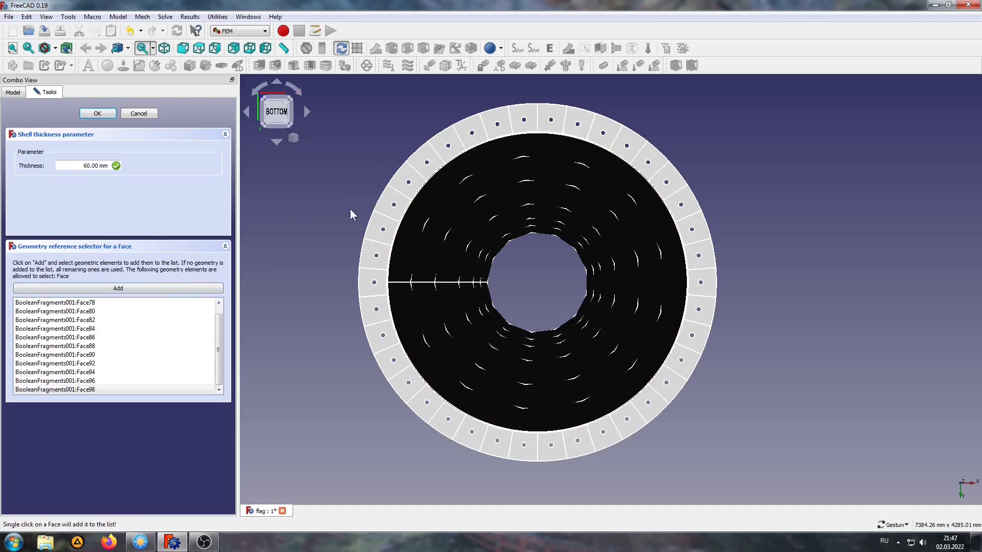
click(646, 162)
click(664, 183)
click(688, 206)
- Add the outer ring faces down the right side and along the bottom
click(697, 238)
click(698, 256)
click(696, 286)
click(696, 311)
click(695, 344)
click(680, 366)
click(663, 386)
click(647, 407)
click(631, 434)
click(576, 439)
- Add the missing ring faces on the lower-left part of the flange
click(481, 444)
click(449, 421)
click(427, 403)
click(408, 385)
click(416, 409)
click(406, 382)
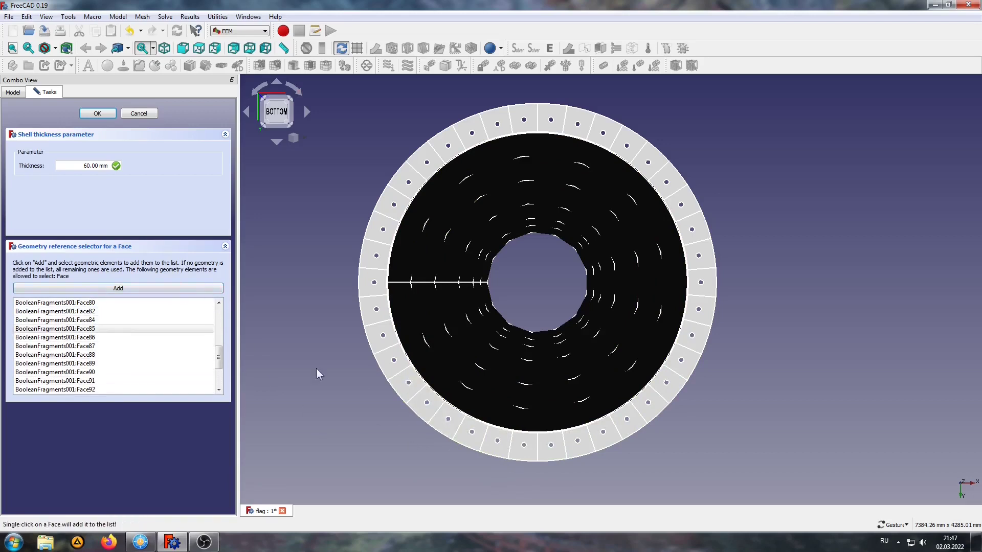
click(393, 360)
- Add Face81 and Face79, dismiss the duplicate Face77 warning, and confirm the 60 mm thickness
click(191, 290)
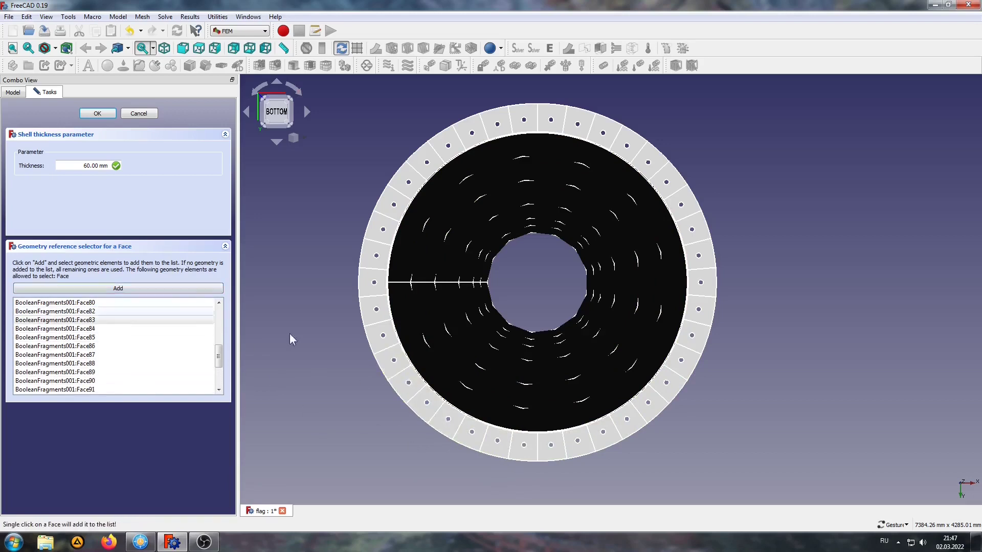
click(372, 333)
click(174, 290)
click(371, 308)
click(185, 296)
click(366, 299)
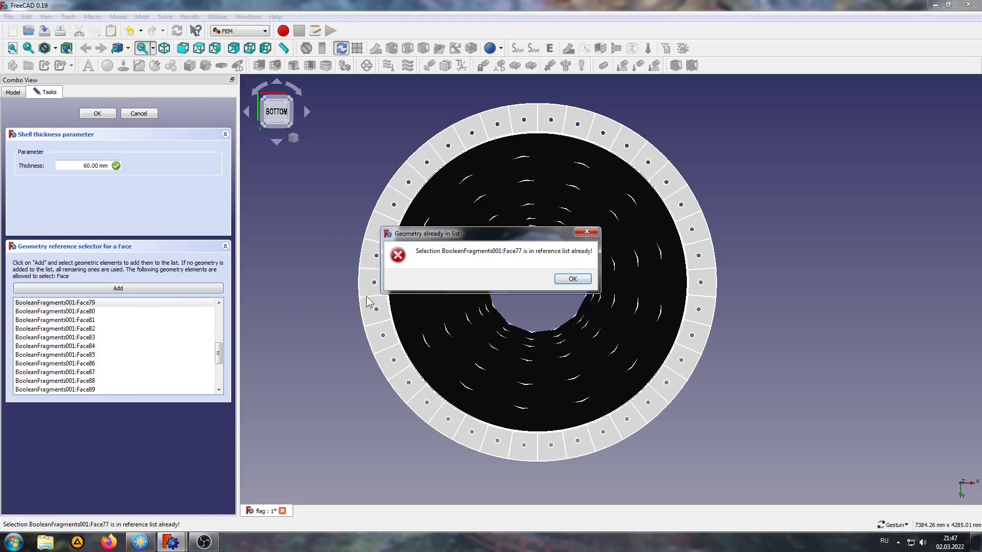
click(573, 280)
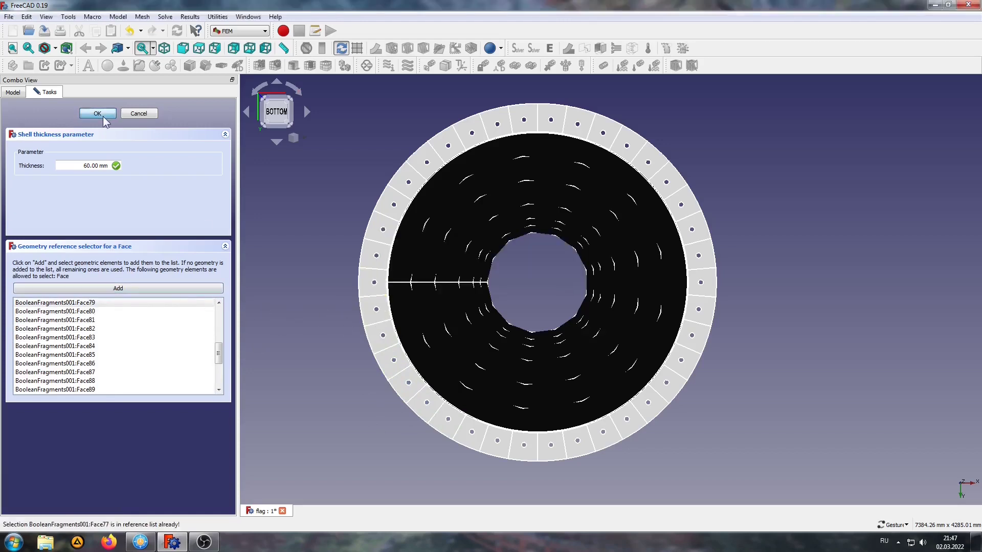
click(104, 117)
- Orbit to the pole base and add shell thickness ElementGeometry2D002 with no faces listed
drag(404, 154, 407, 193)
scroll(544, 233, down, 5)
mouse_move(581, 254)
mouse_down()
mouse_move(587, 380)
mouse_move(578, 475)
mouse_up()
scroll(565, 462, up, 3)
scroll(564, 462, up, 3)
right_drag(647, 455, 675, 438)
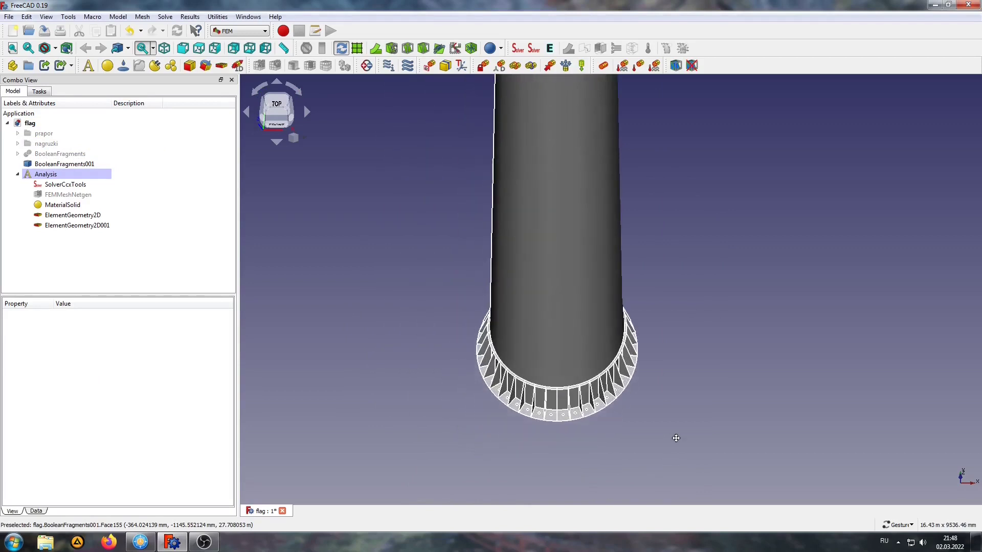
click(222, 66)
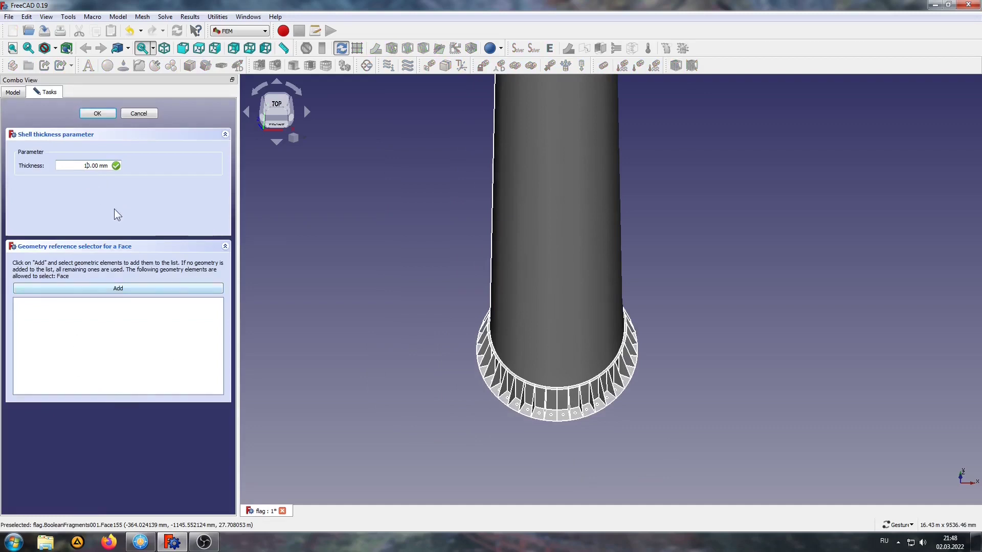
click(96, 113)
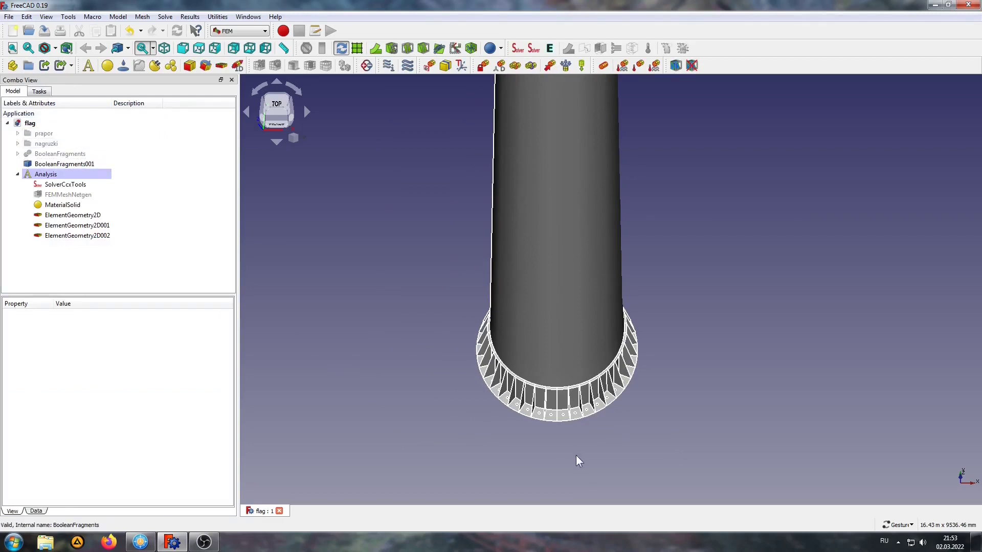
- Go from the front view to looking straight at the underside of the flange ring
key(1)
scroll(570, 323, down, 5)
scroll(569, 327, down, 3)
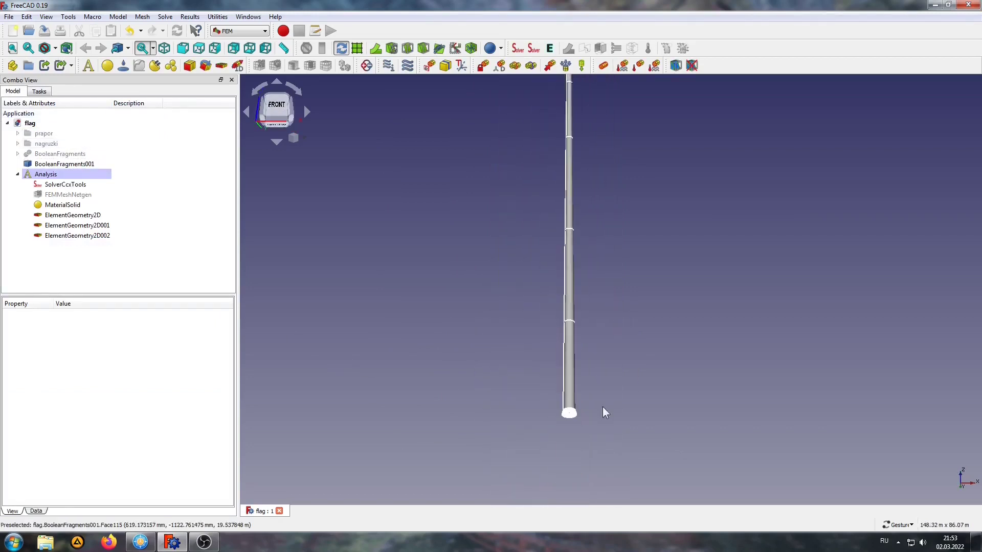
drag(602, 407, 579, 318)
click(282, 128)
- Zoom and pan so the ring with its bolt holes fills the view
scroll(526, 300, up, 3)
scroll(614, 389, up, 3)
scroll(625, 391, up, 3)
scroll(644, 404, up, 2)
scroll(532, 329, up, 1)
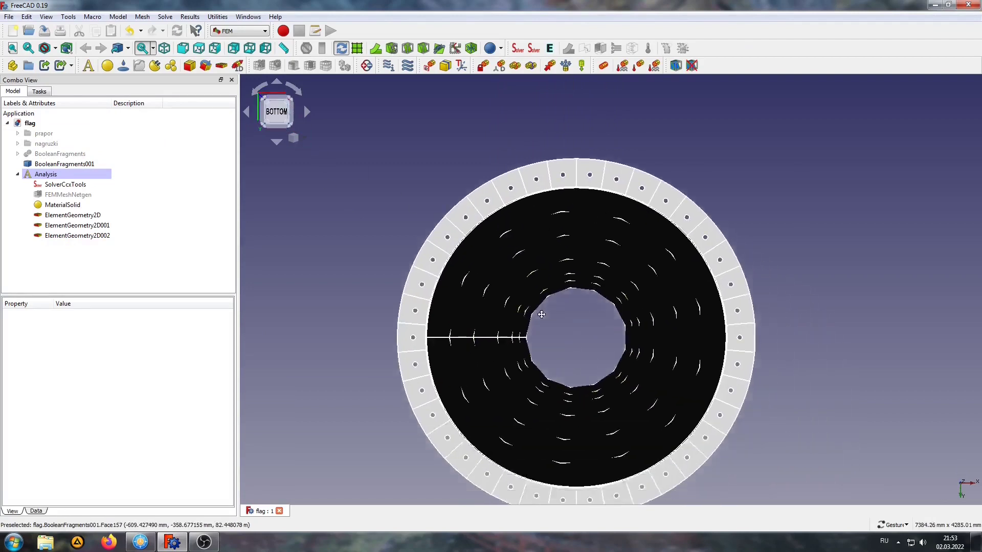
scroll(508, 291, up, 1)
right_drag(510, 293, 526, 274)
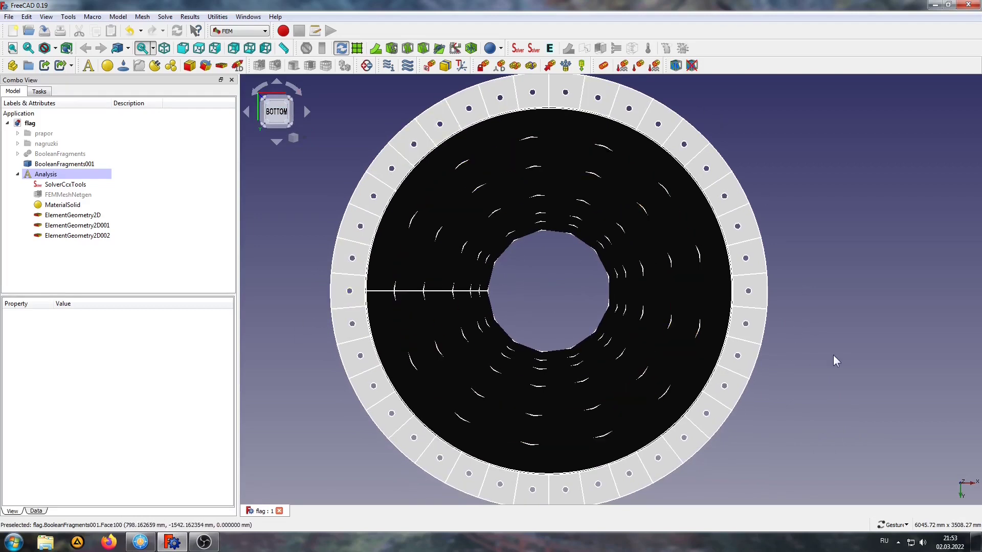
scroll(793, 359, down, 1)
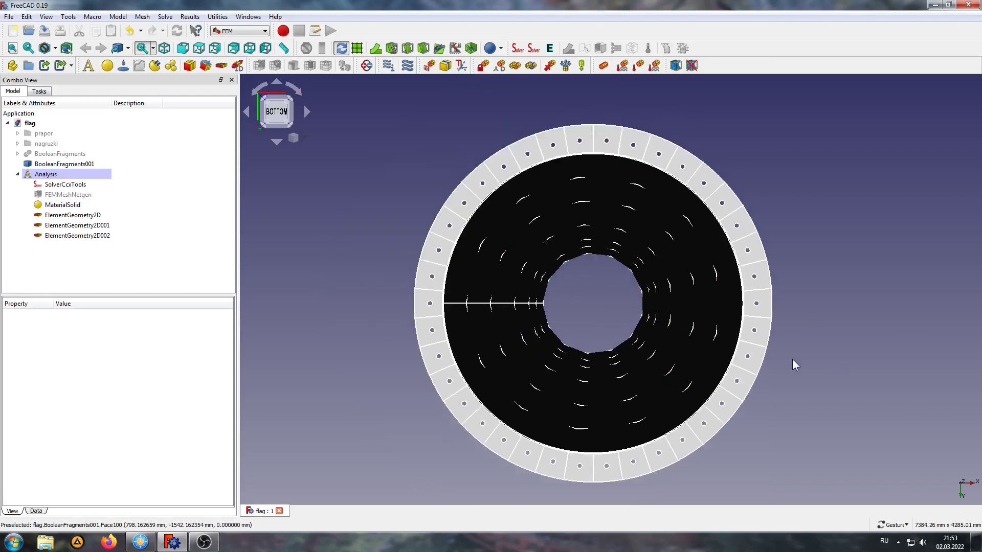
scroll(485, 101, down, 1)
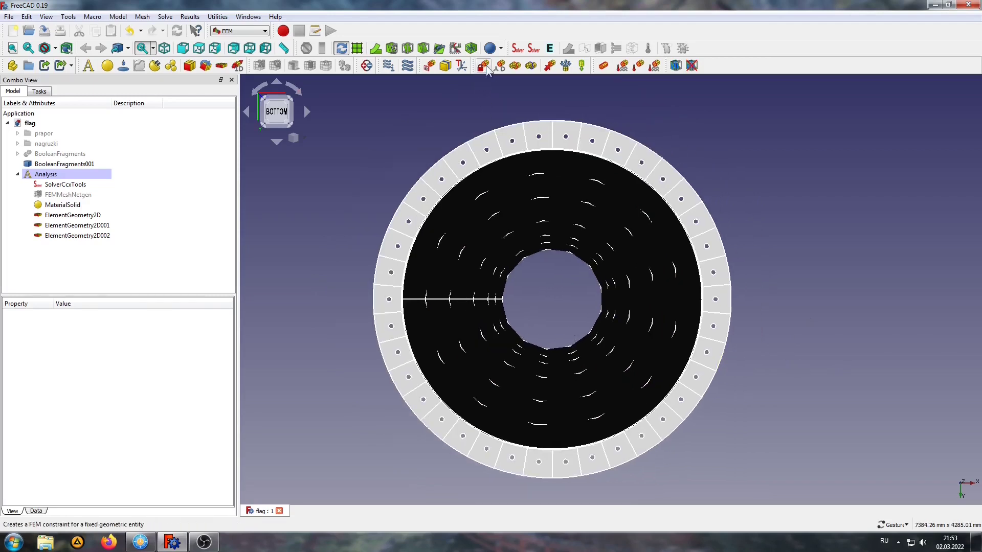
click(483, 65)
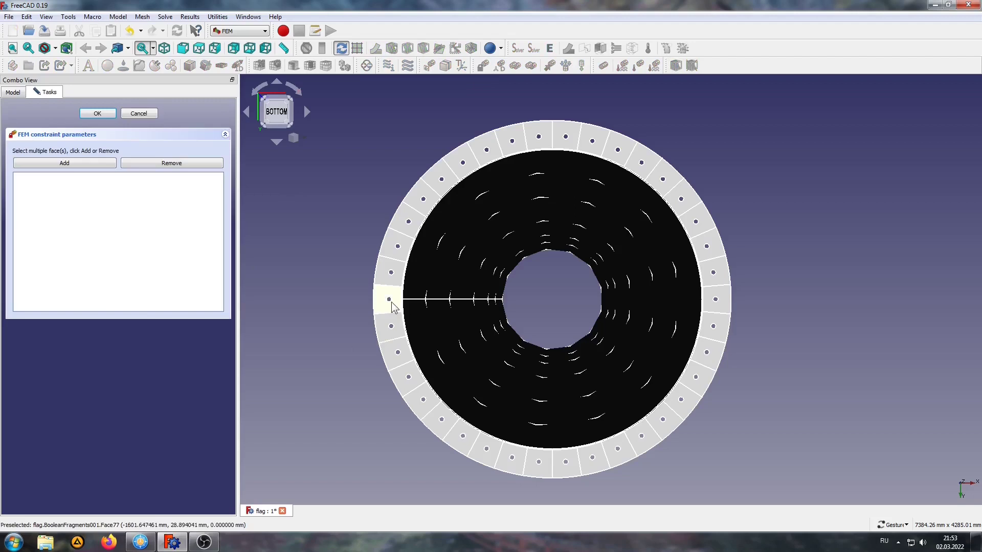
- Fix the flange bolt-hole edge BooleanFragments001:Edge274 with a fixed constraint
click(389, 299)
click(85, 164)
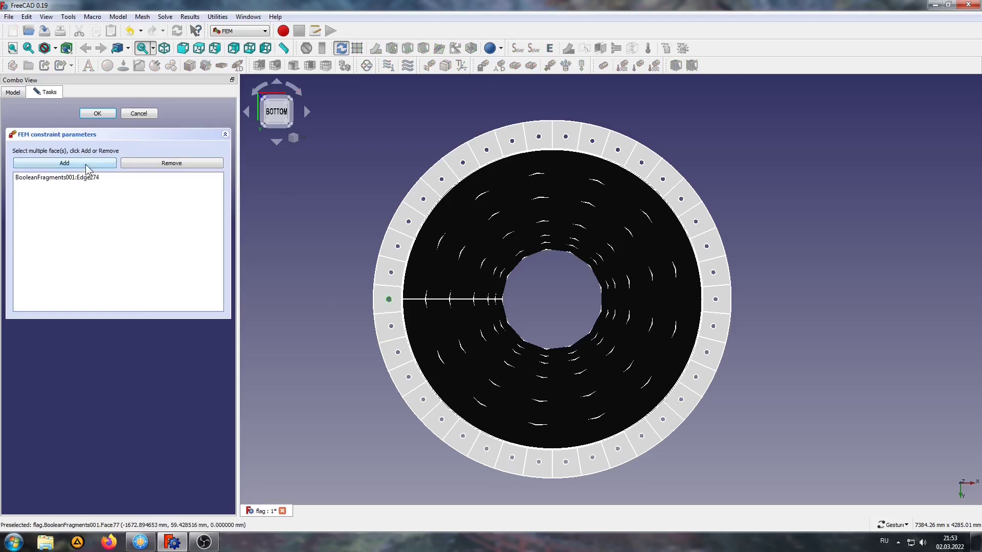
click(98, 114)
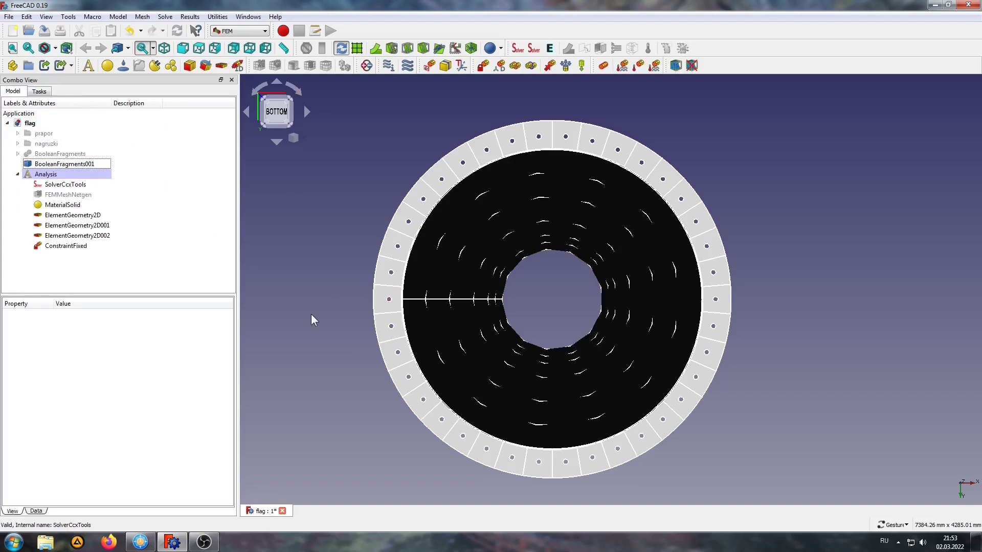
- Bring the ring's left part into view and fix the next two bolt holes
scroll(324, 301, up, 3)
mouse_move(371, 292)
right_down()
mouse_move(332, 289)
mouse_move(326, 300)
right_up()
click(483, 65)
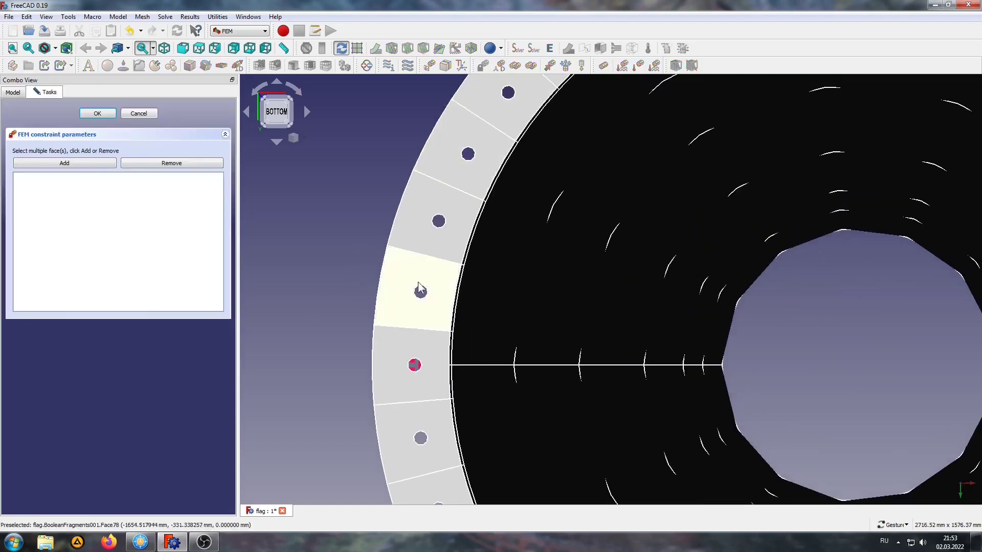
click(424, 289)
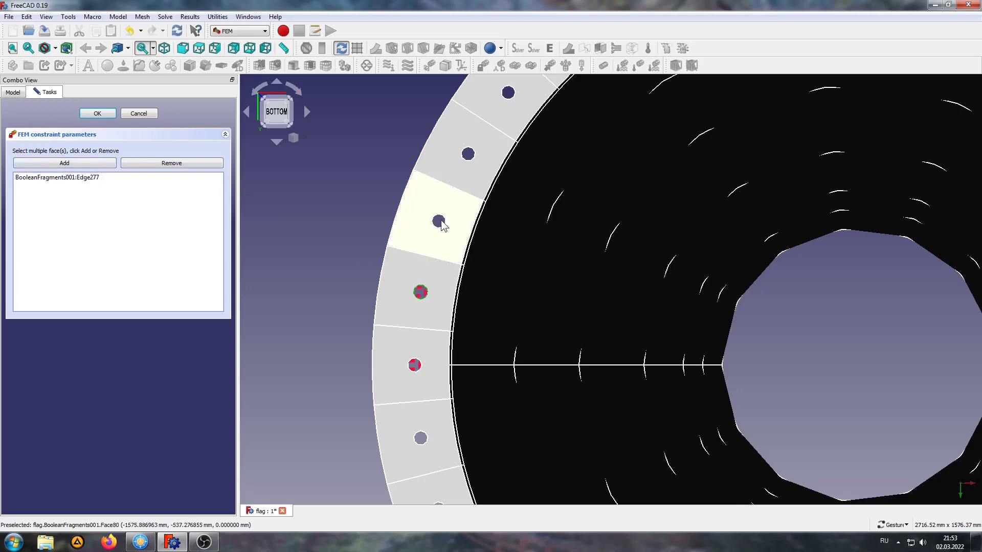
click(97, 113)
click(483, 65)
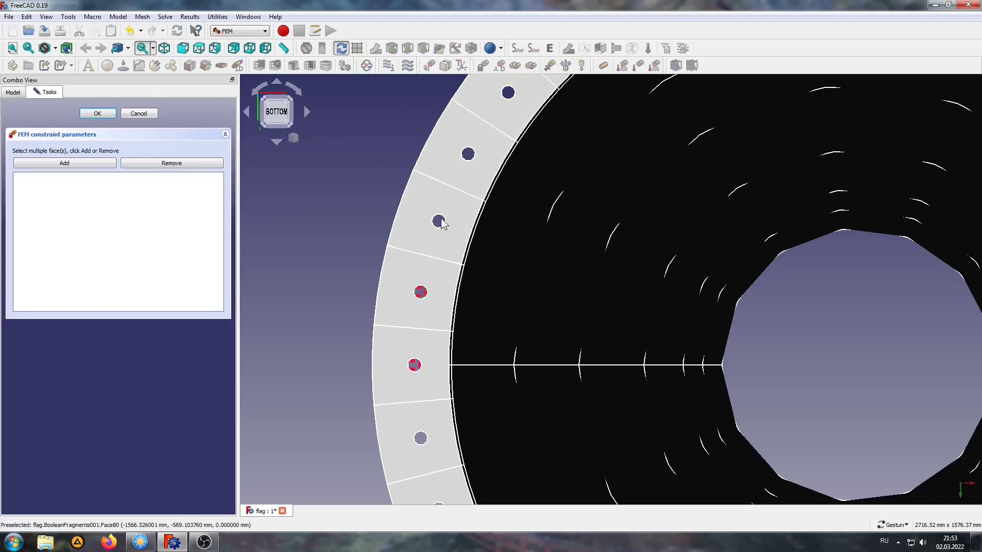
click(77, 164)
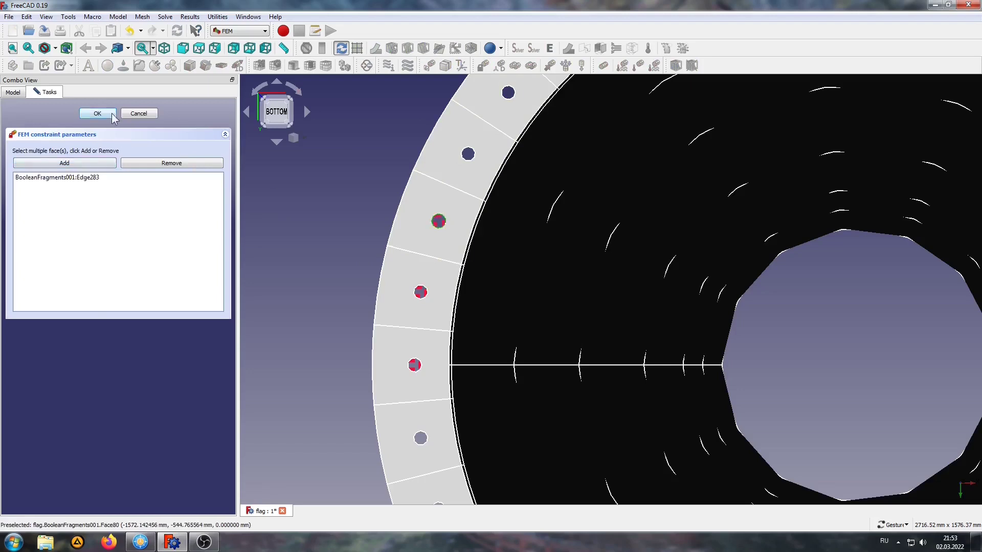
click(97, 113)
- Fix further bolt holes, dismissing a nothing-selected warning along the way
click(483, 66)
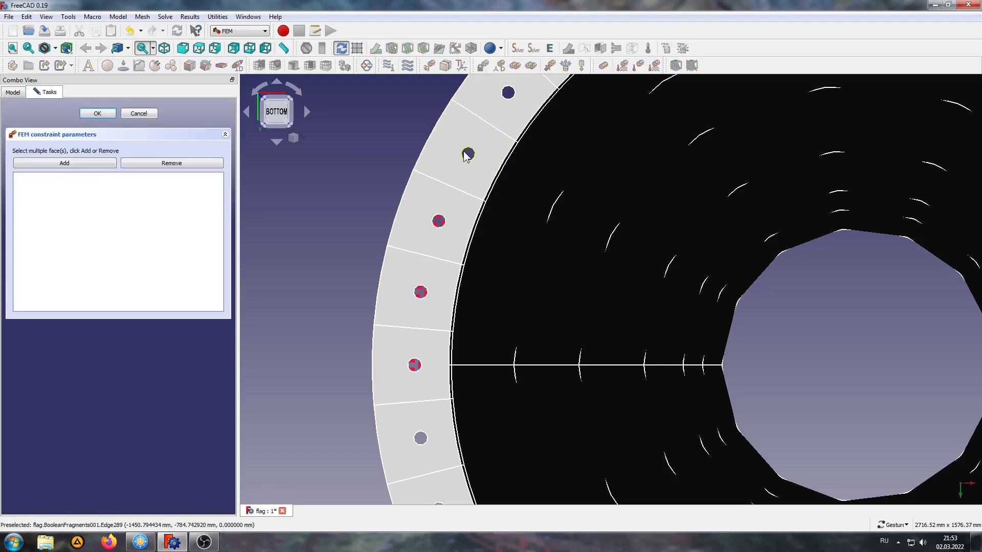
click(109, 110)
click(482, 66)
click(387, 227)
click(97, 113)
click(482, 65)
click(103, 168)
click(507, 283)
click(443, 177)
click(85, 164)
- Add fixed constraints to more bolt holes along the ring
click(97, 113)
click(482, 65)
click(108, 110)
click(483, 65)
click(442, 187)
click(97, 113)
click(513, 164)
click(97, 113)
click(483, 65)
click(584, 157)
- Fix the bolt holes across the top of the ring
click(97, 110)
click(483, 65)
click(503, 166)
click(97, 110)
click(482, 66)
click(454, 153)
click(97, 113)
click(483, 65)
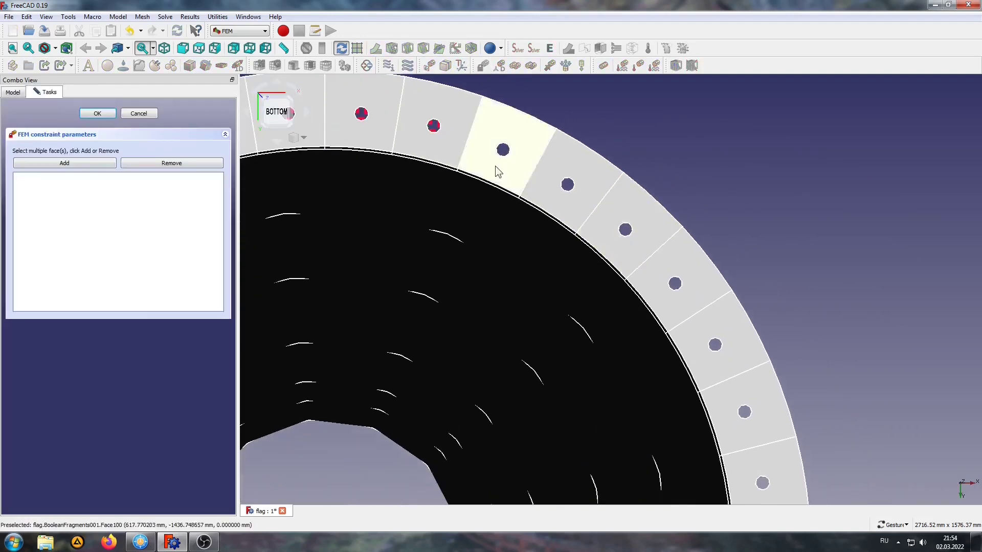
click(503, 149)
click(97, 113)
click(483, 65)
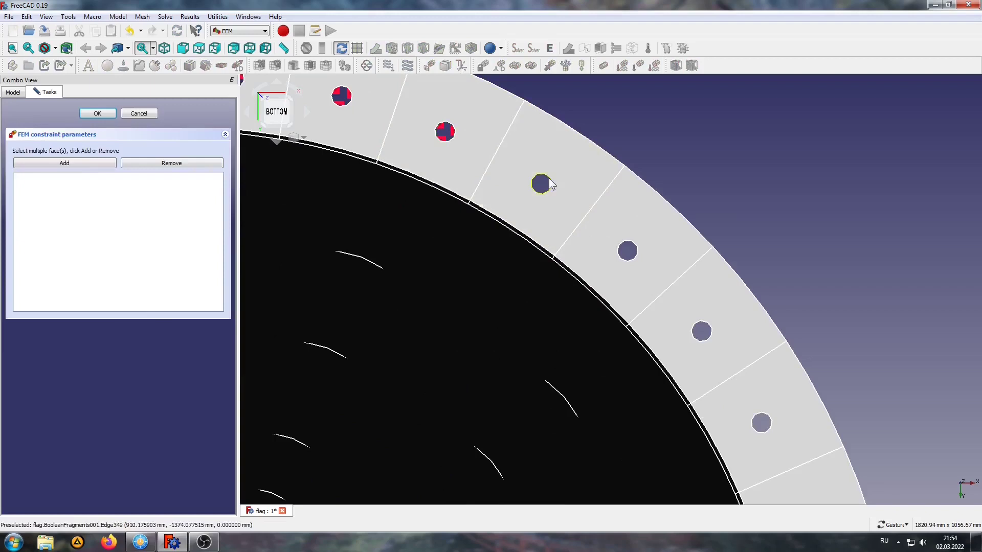
- Fix the next bolt holes on the right side of the ring
click(497, 65)
click(619, 250)
click(97, 113)
click(497, 65)
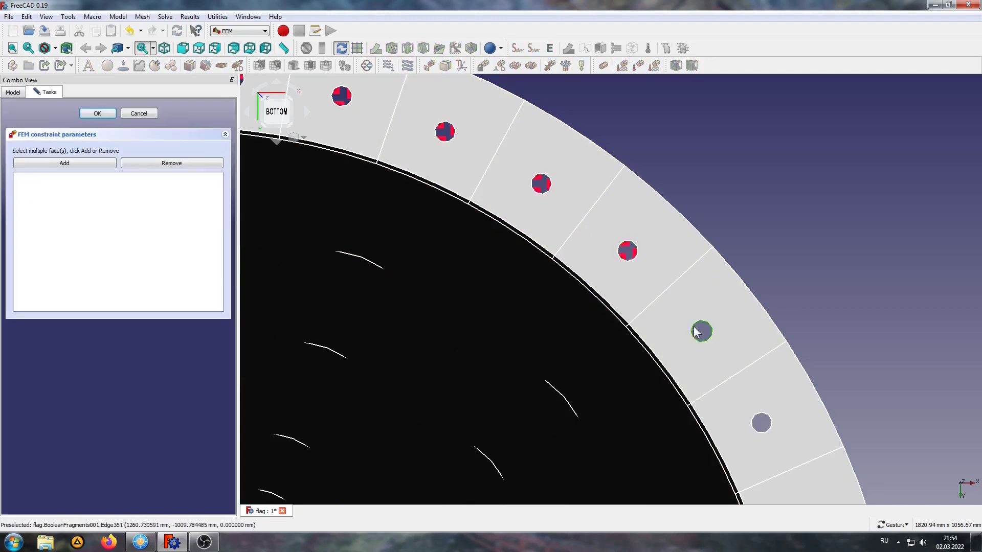
click(97, 113)
click(665, 195)
click(496, 65)
click(64, 162)
click(504, 285)
click(97, 112)
- Dismiss a nothing-selected warning and fix two more bolt holes on the ring
click(497, 65)
click(64, 162)
click(504, 283)
click(679, 117)
click(97, 113)
click(497, 65)
click(696, 188)
click(97, 113)
click(497, 65)
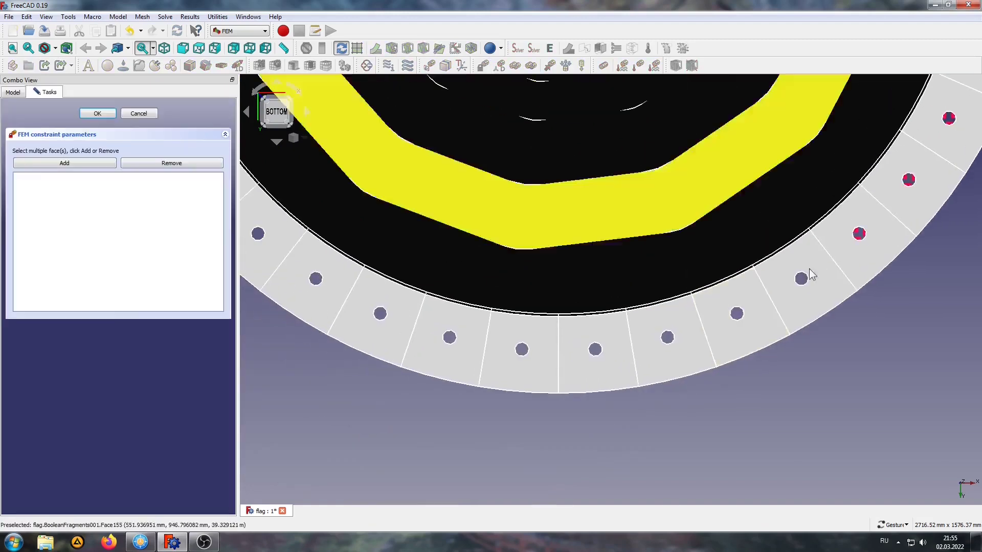
- Select several lower bolt holes together in one fixed constraint and confirm it
click(736, 313)
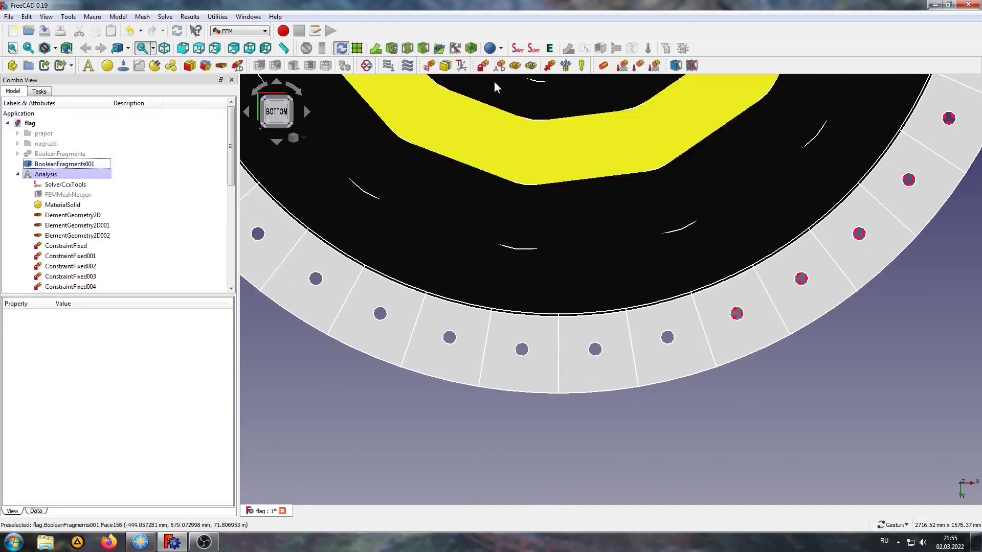
click(107, 163)
click(594, 349)
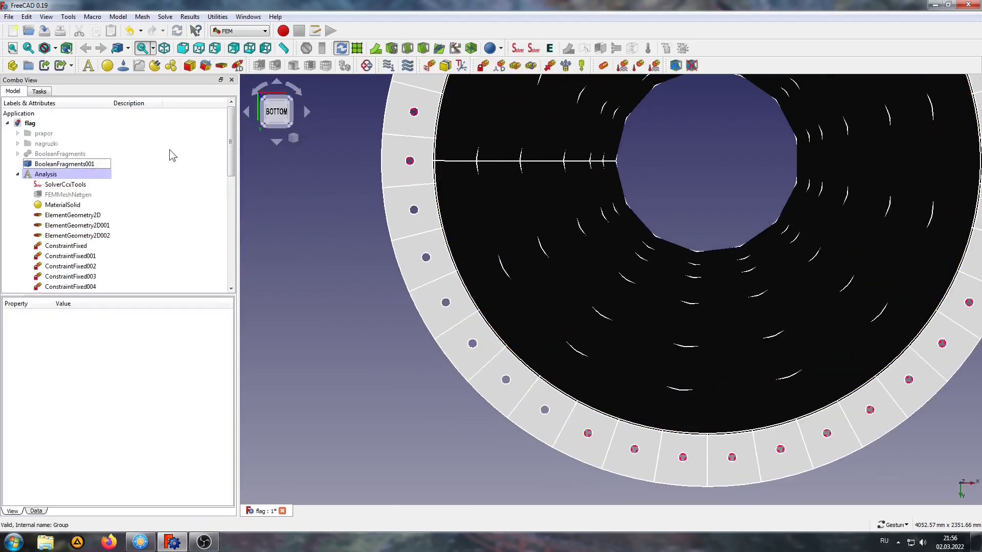
click(543, 412)
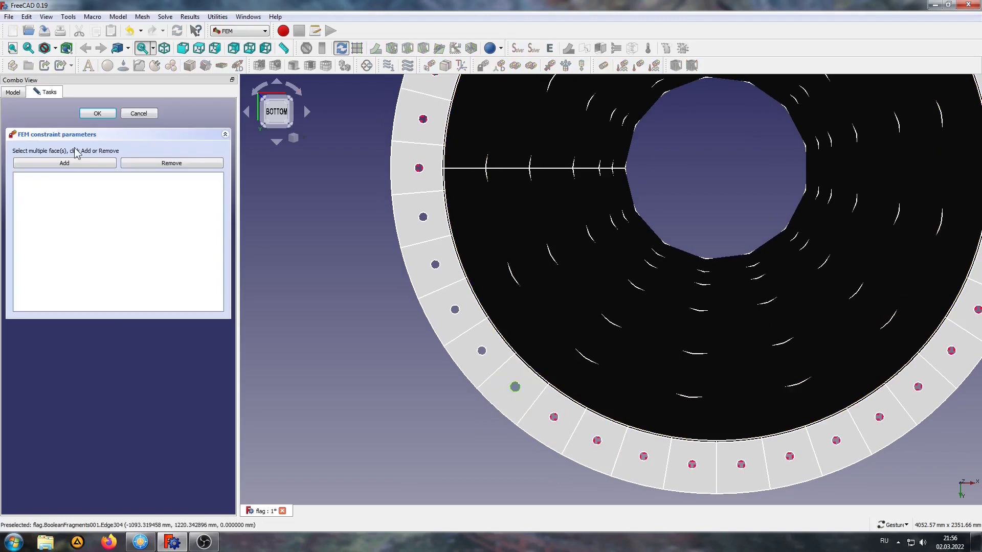
click(481, 351)
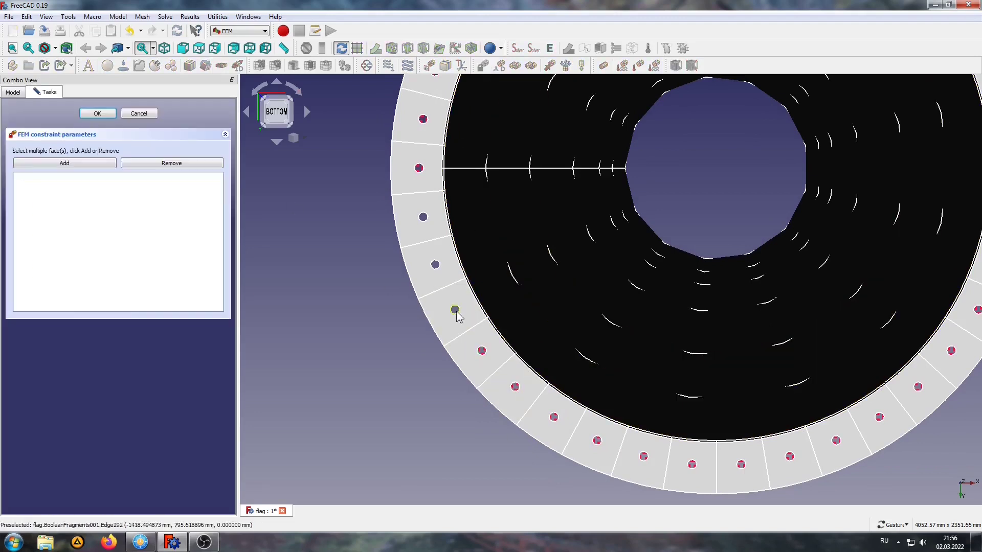
click(97, 113)
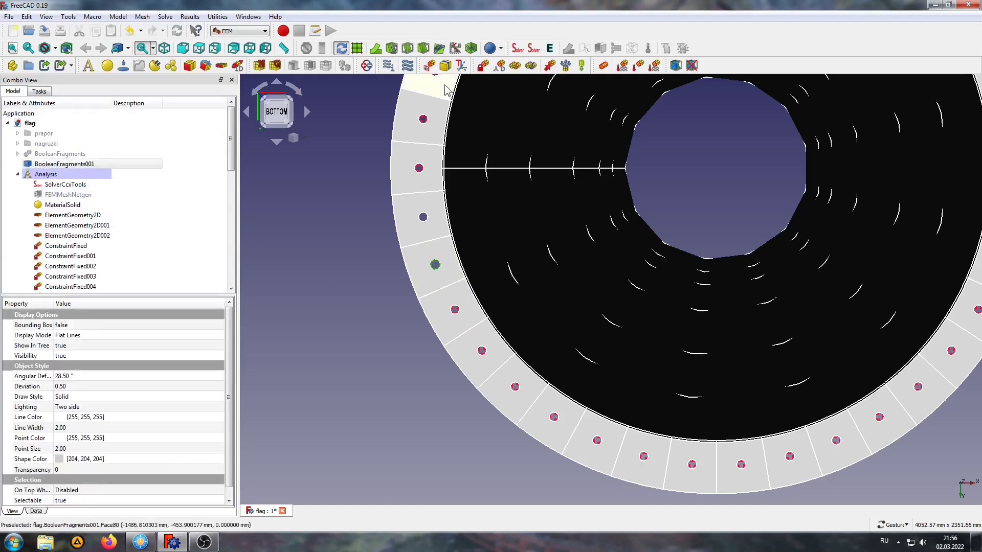
- Add two final fixed constraints on remaining flange bolt holes
click(483, 65)
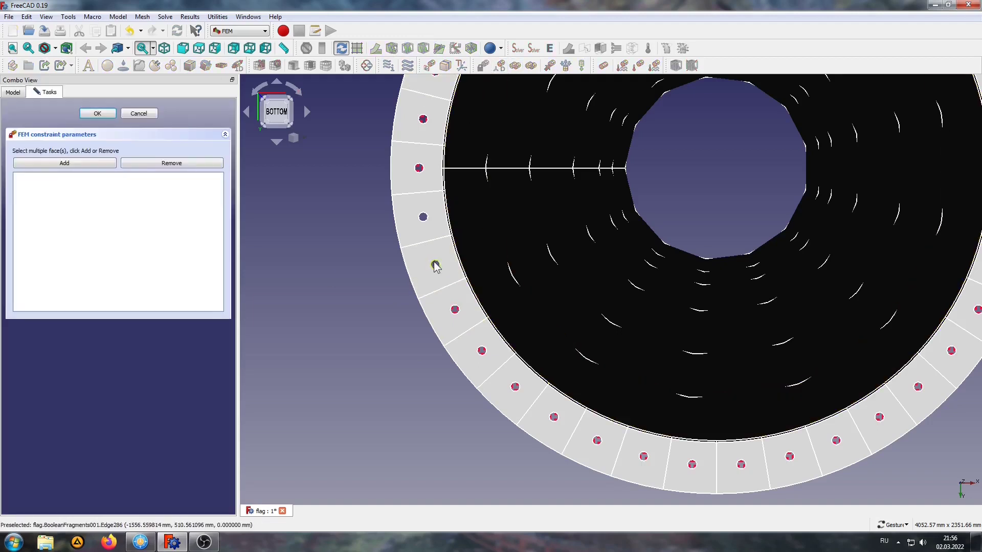
click(62, 163)
click(97, 113)
click(483, 65)
click(427, 221)
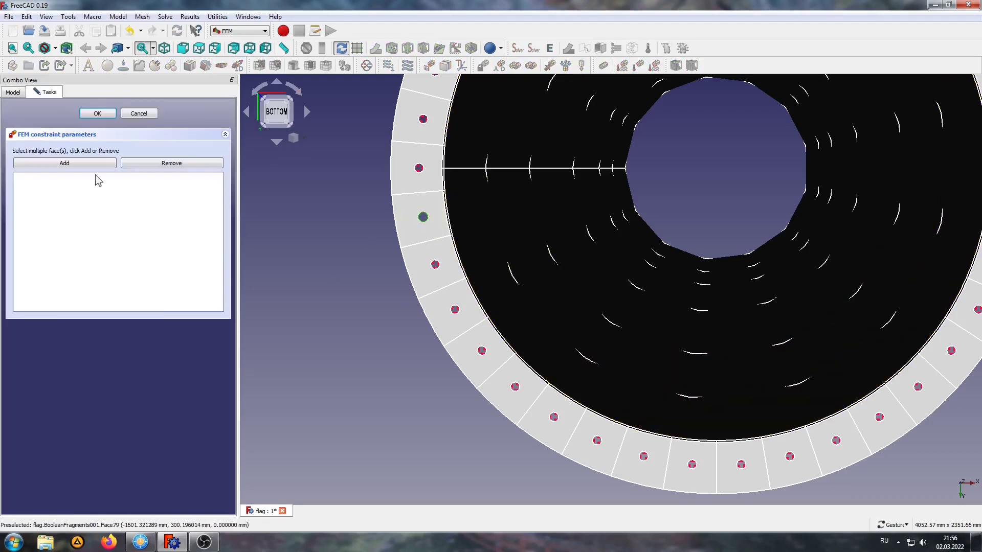
click(100, 113)
- Orbit, pan and zoom in to inspect the constrained fins at the pole's base
scroll(450, 225, down, 3)
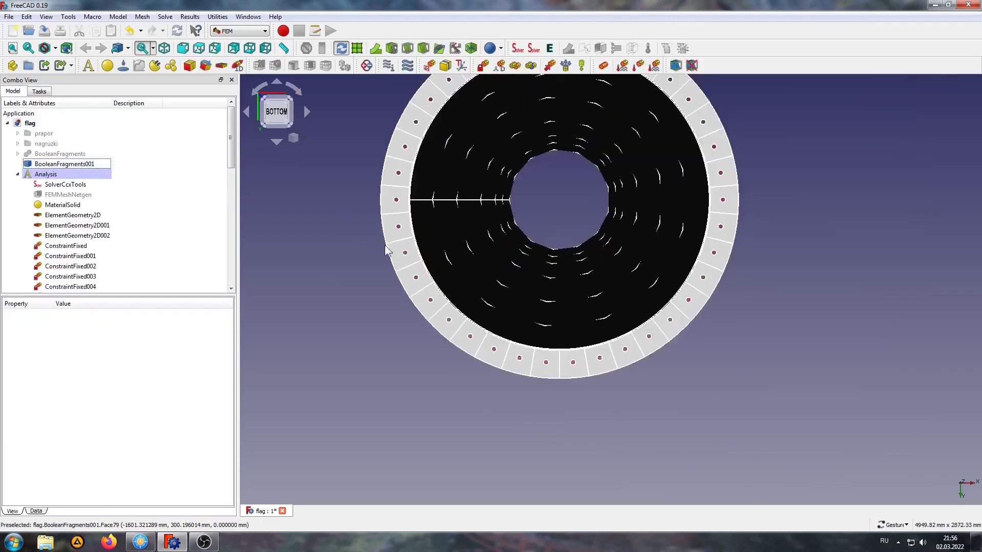
scroll(449, 225, down, 3)
mouse_move(480, 134)
mouse_down()
mouse_move(499, 292)
mouse_move(519, 311)
mouse_up()
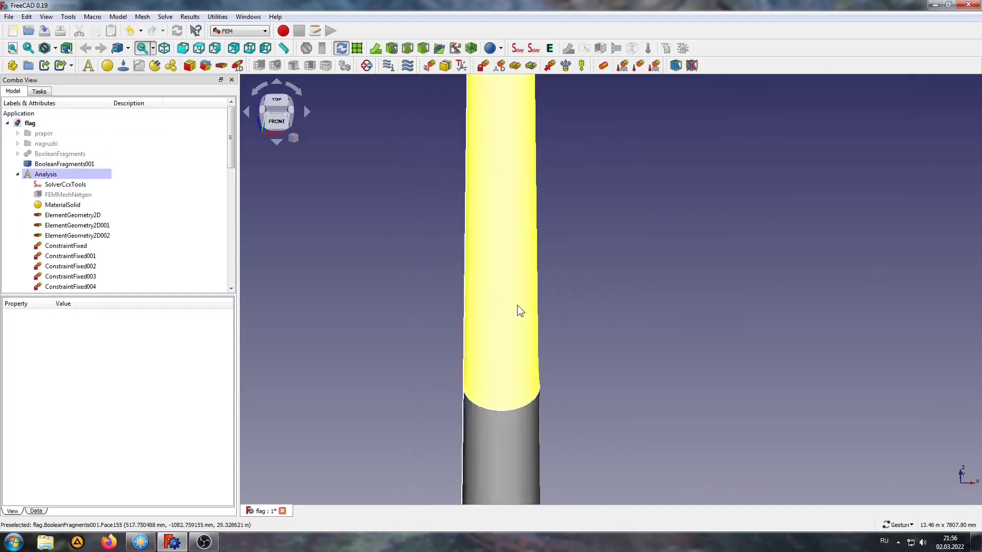
right_drag(568, 369, 567, 202)
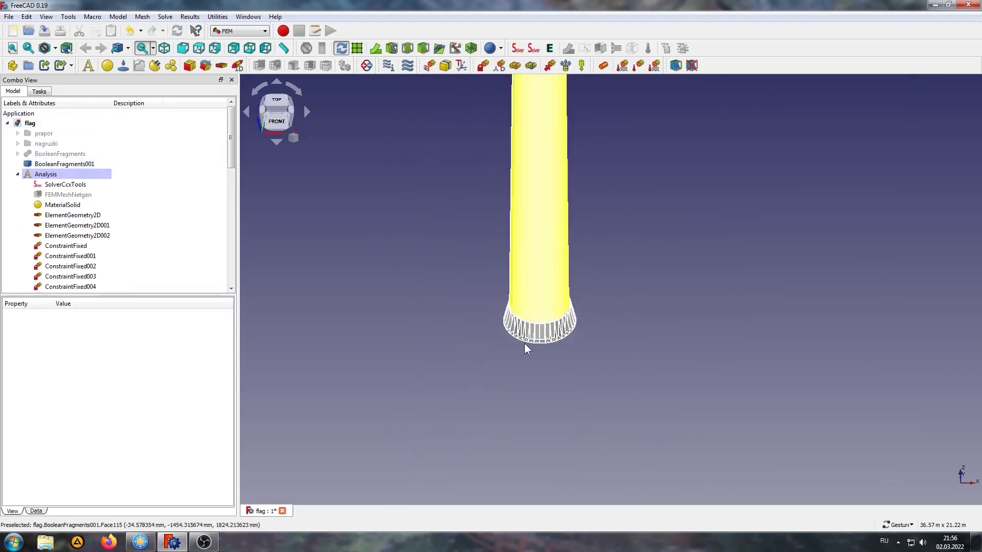
scroll(523, 340, up, 2)
scroll(544, 335, up, 4)
scroll(544, 332, up, 2)
scroll(551, 350, up, 2)
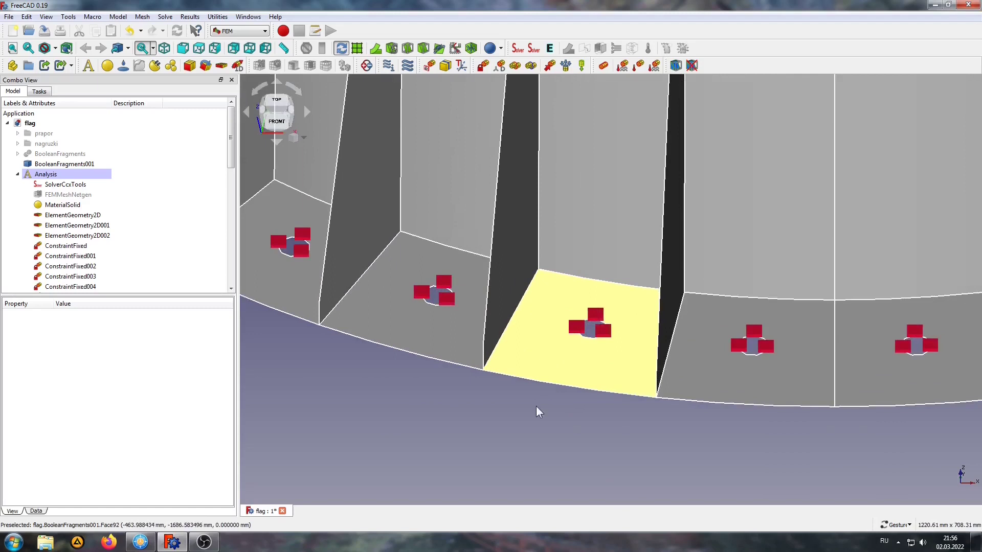
right_drag(536, 405, 489, 417)
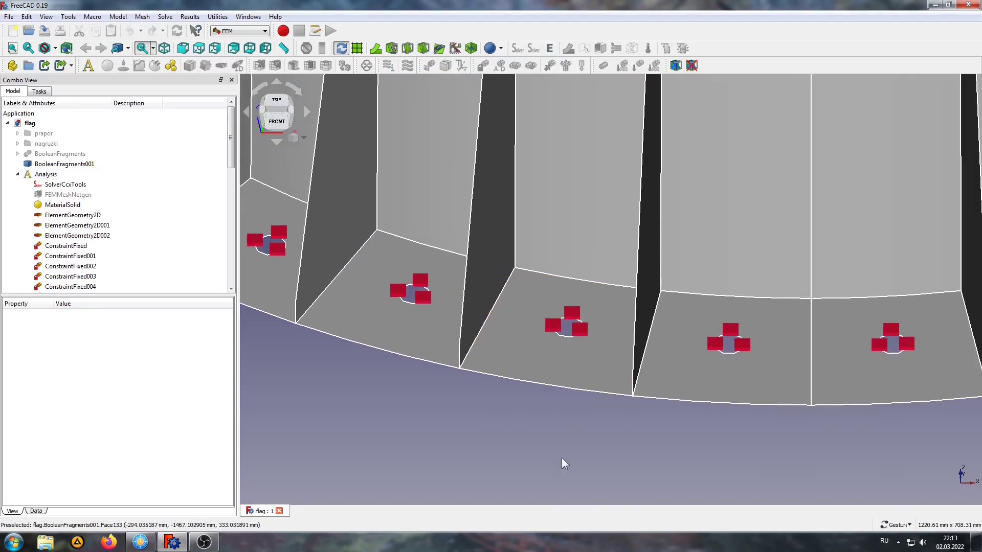
- Return to the front view and zoom out to show the whole pole
click(280, 125)
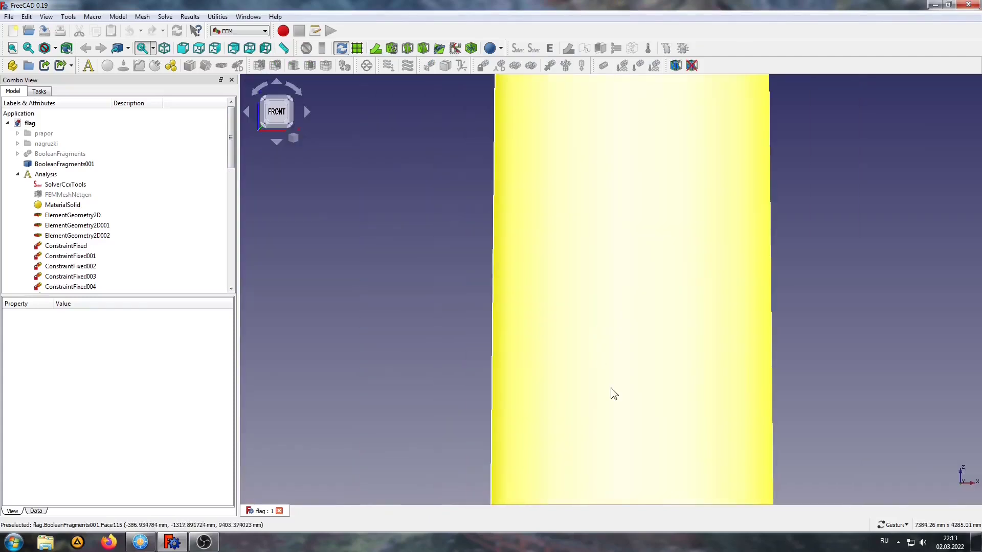
scroll(542, 434, up, 3)
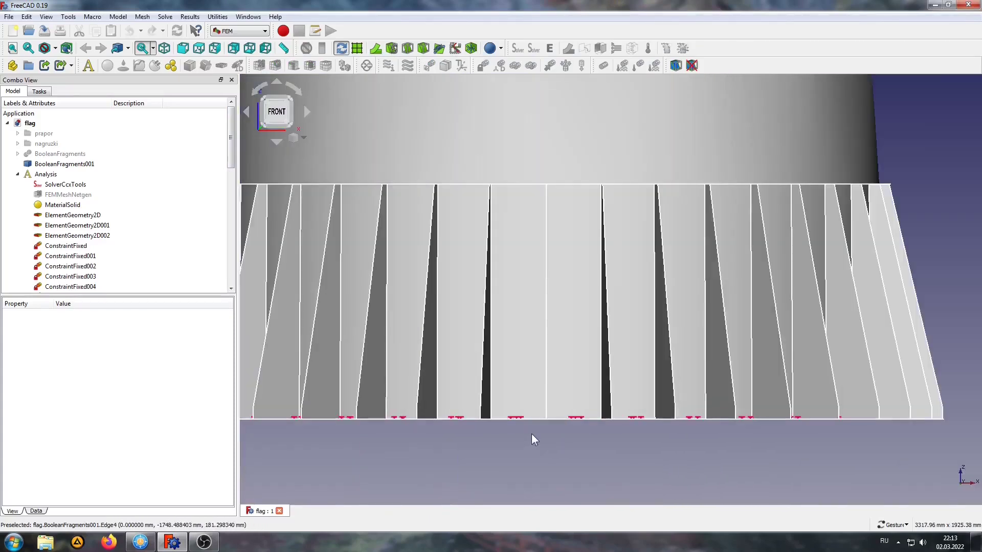
scroll(532, 433, up, 2)
scroll(585, 393, up, 3)
scroll(592, 391, up, 3)
scroll(592, 391, up, 1)
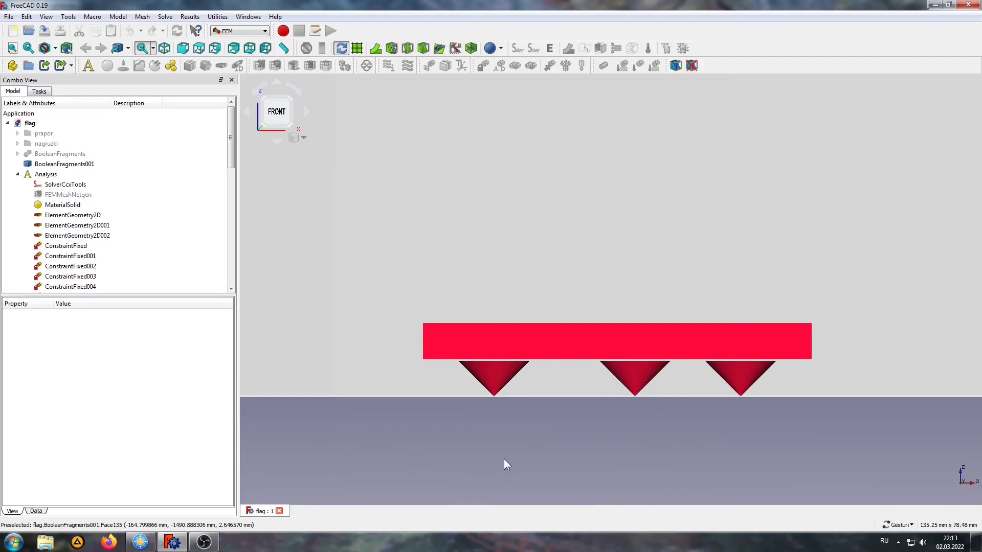
scroll(527, 283, down, 1)
scroll(526, 282, down, 3)
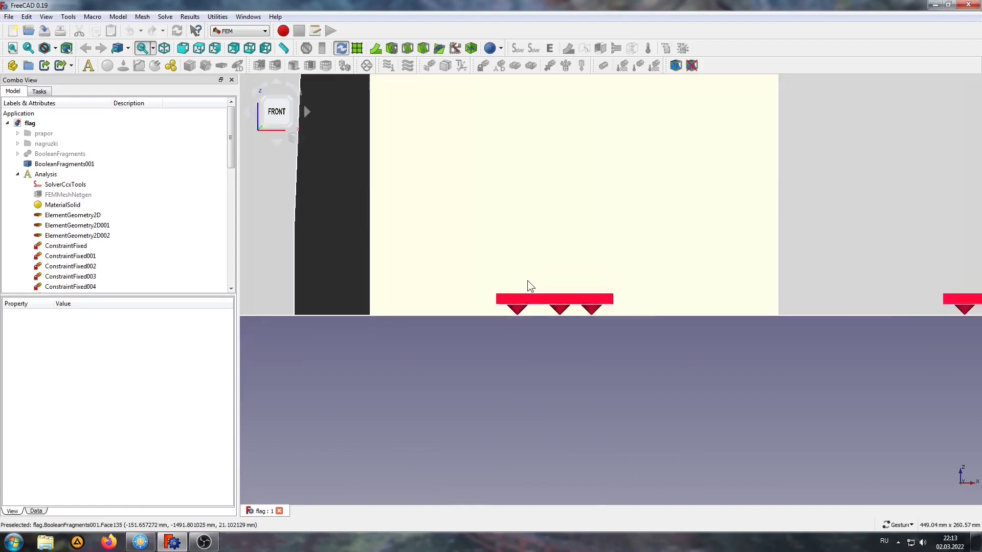
scroll(527, 282, down, 2)
scroll(577, 185, down, 2)
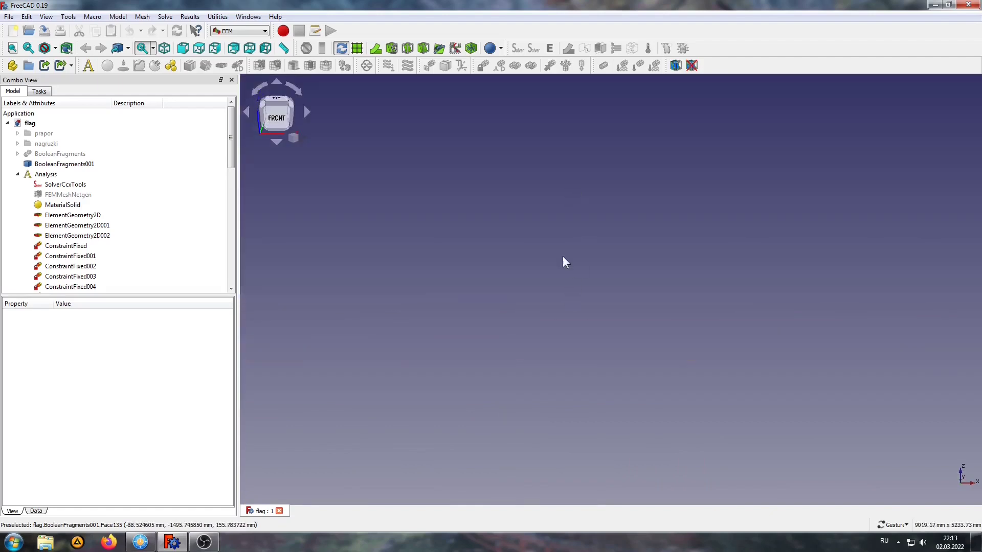
scroll(563, 255, down, 2)
scroll(563, 256, down, 2)
scroll(542, 313, down, 2)
scroll(509, 463, down, 1)
scroll(557, 306, down, 2)
- Pan the view so the entire pole from base to tip fits on screen
right_drag(554, 296, 544, 424)
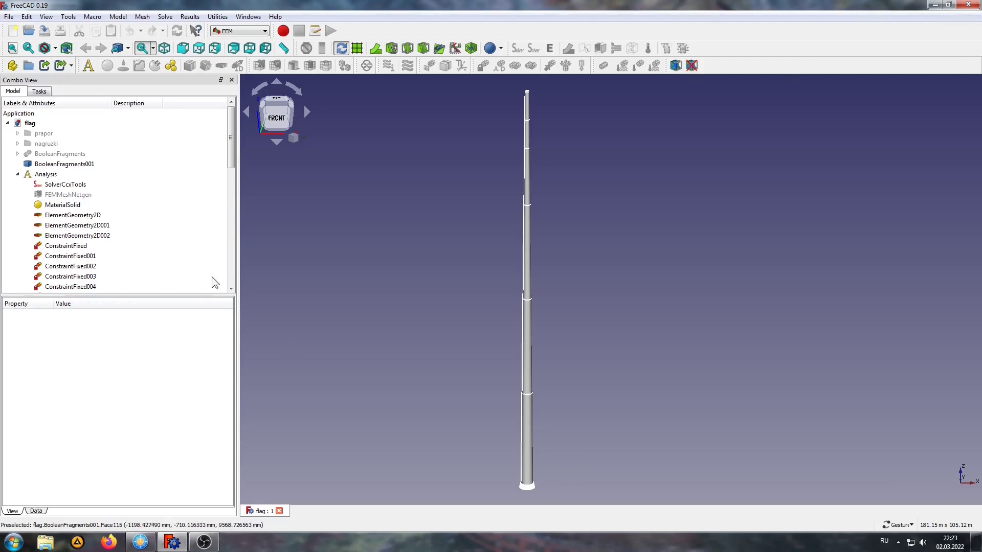
- Set the CalculiX solver's Eigenmodes Count to 5 in its Data properties
click(61, 185)
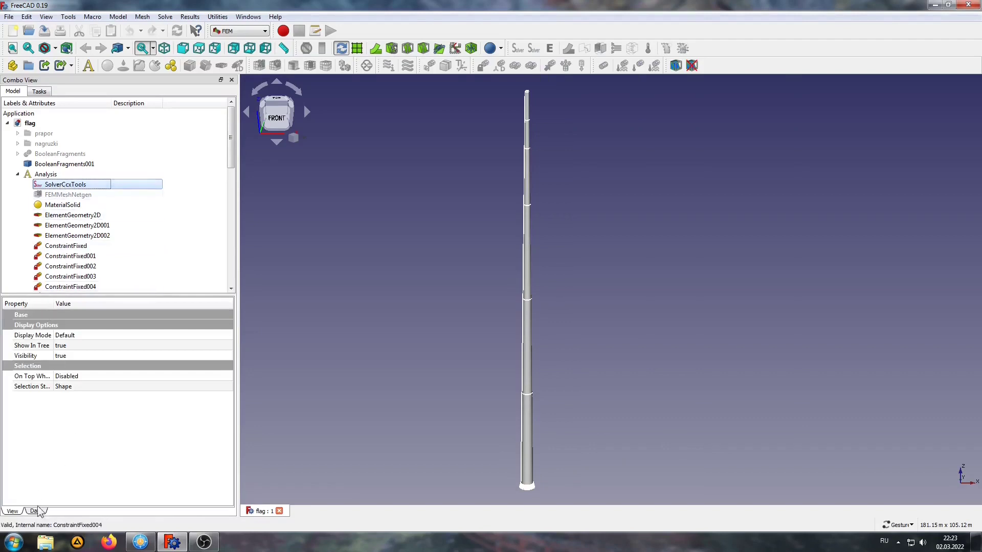
click(35, 511)
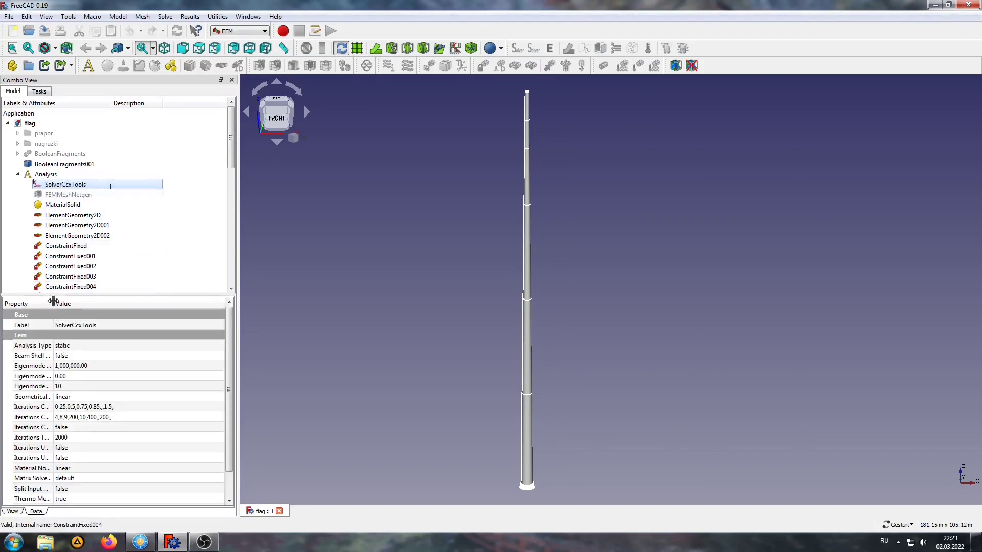
drag(54, 304, 99, 304)
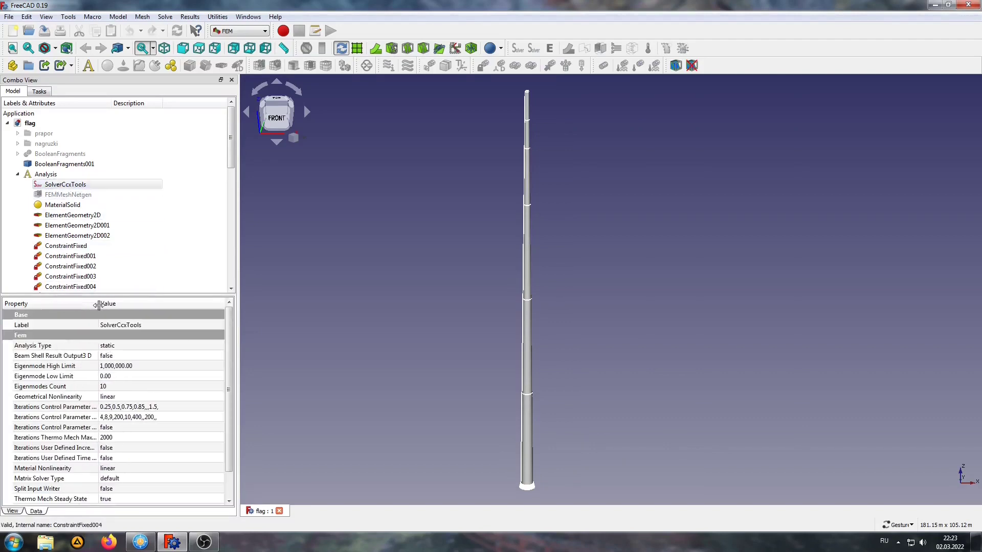
click(28, 387)
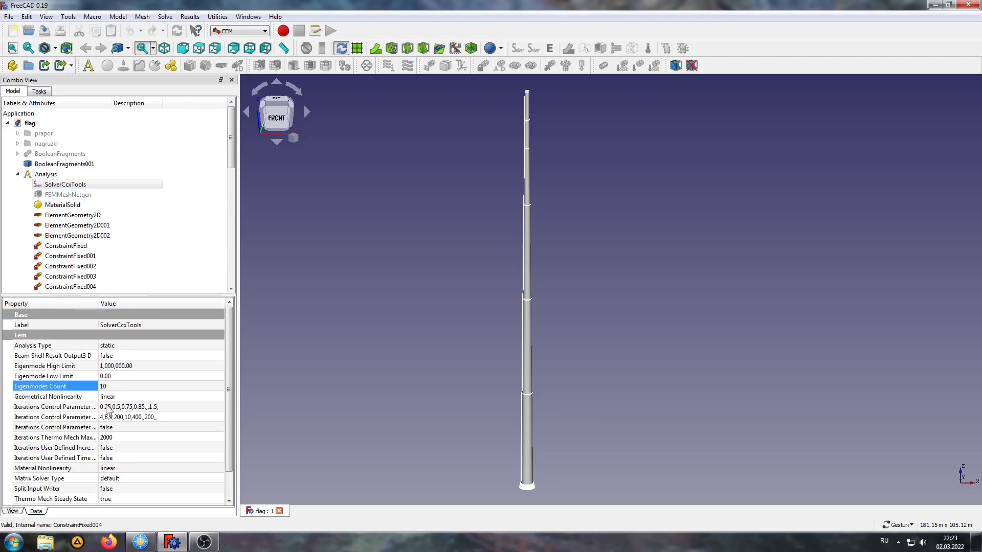
click(117, 387)
text(5)
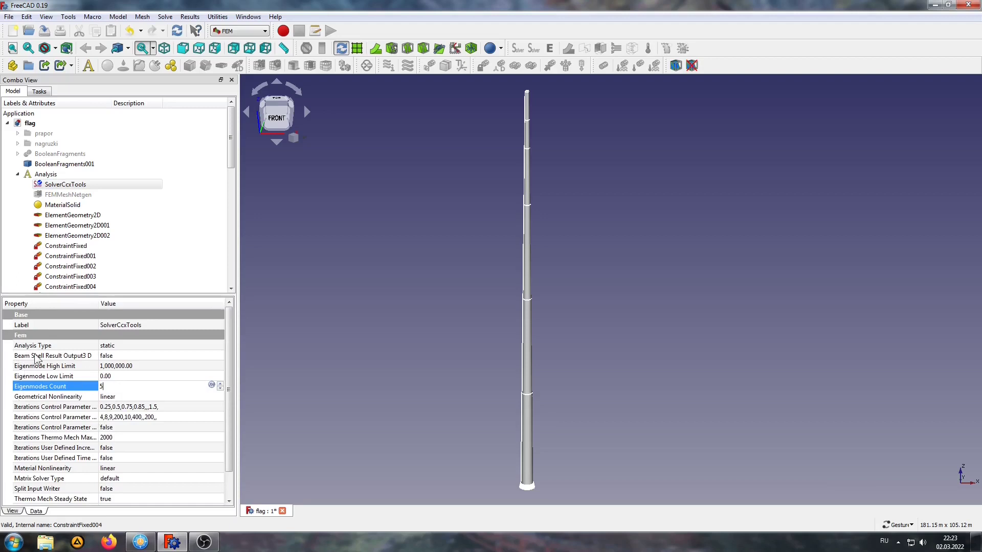
- Set Beam Shell Result Output3D to true and open the solver's mechanical analysis task
click(34, 355)
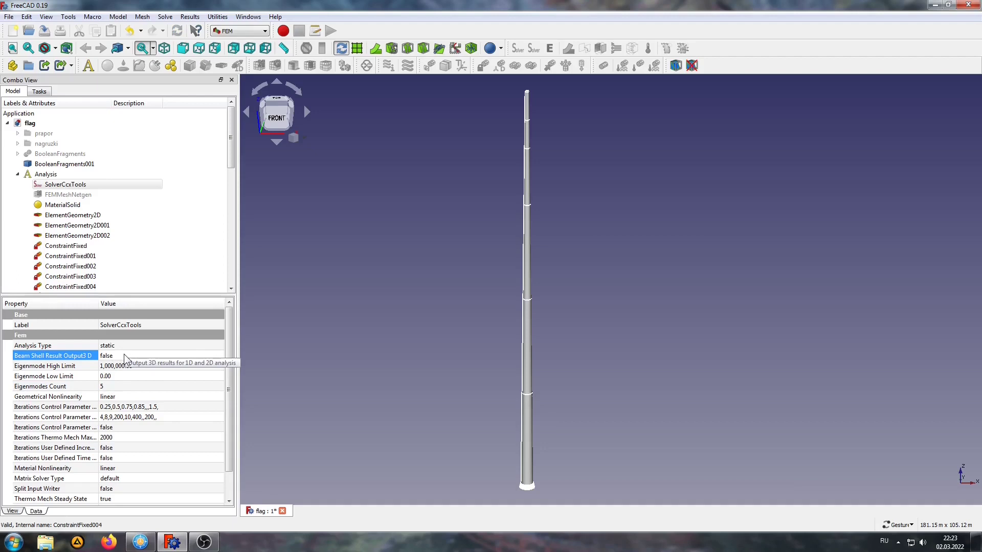
click(124, 354)
click(105, 373)
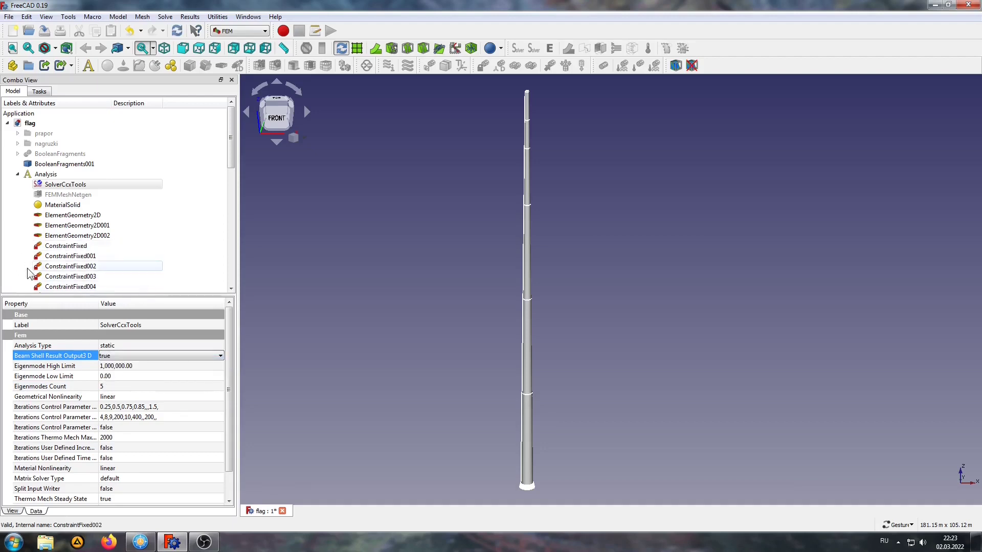
double_click(53, 184)
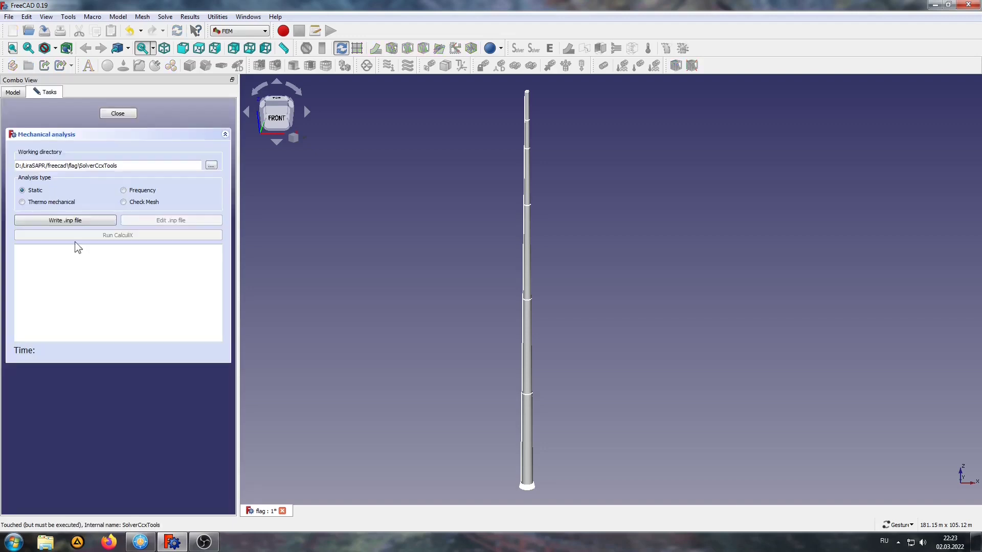
- Run a Frequency analysis in CalculiX, writing the .inp file first, then view the mode results
click(124, 190)
click(41, 220)
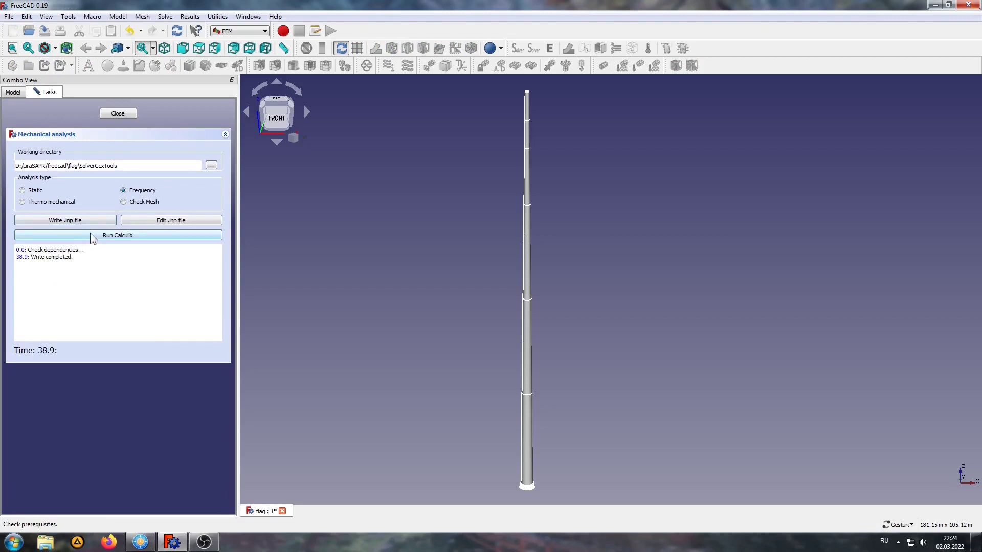
click(91, 234)
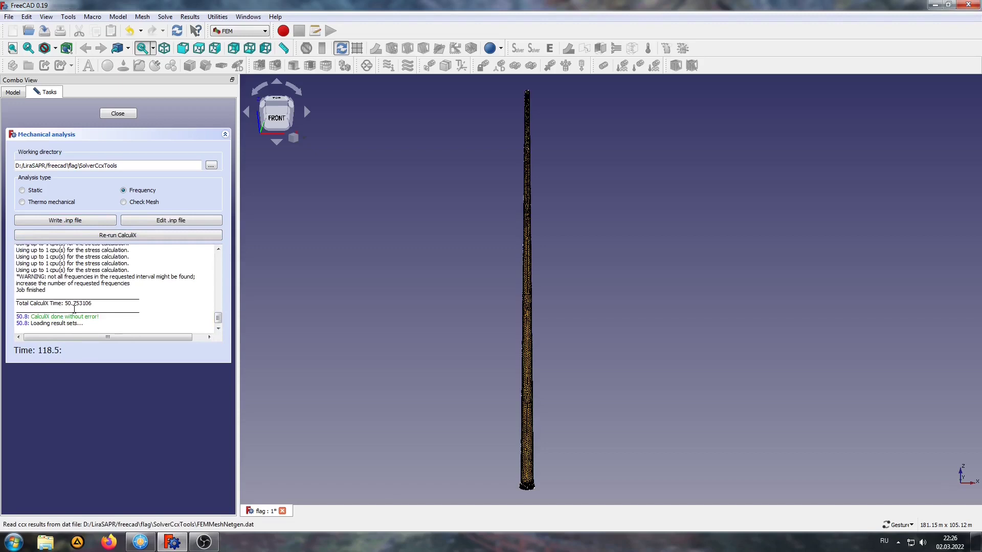
click(115, 114)
drag(231, 119, 235, 262)
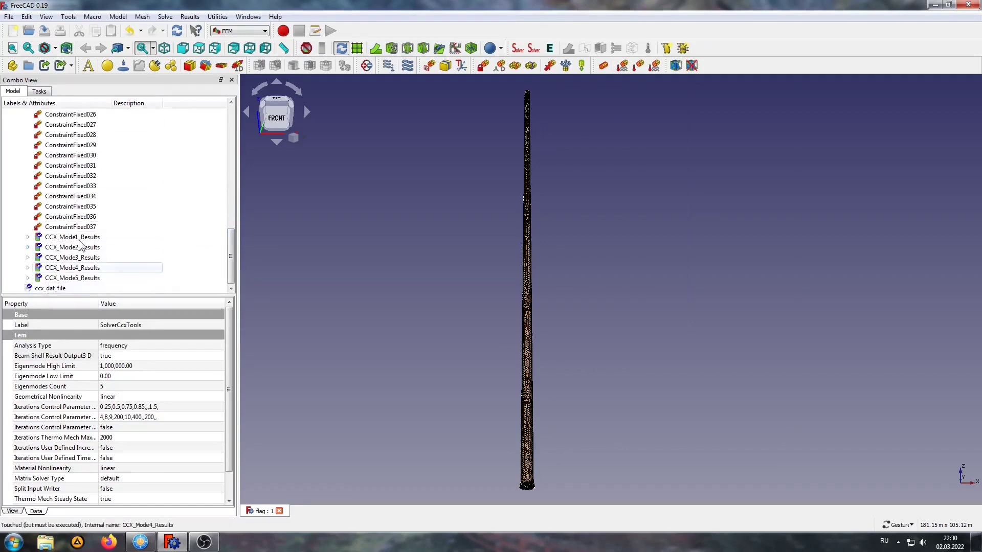
- Show Mode 1's deformed shape coloured by Displacement Magnitude and orbit around the bent mast
click(57, 240)
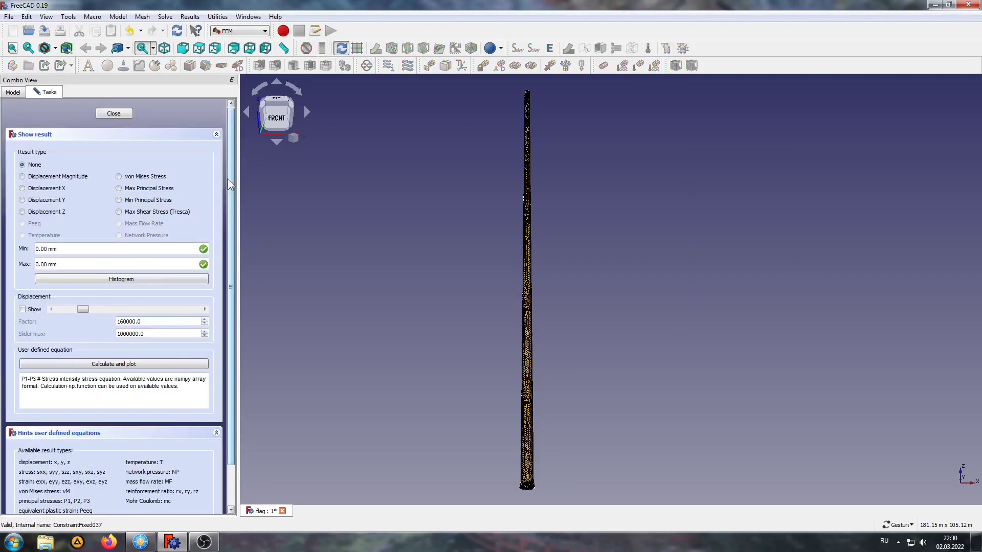
click(22, 309)
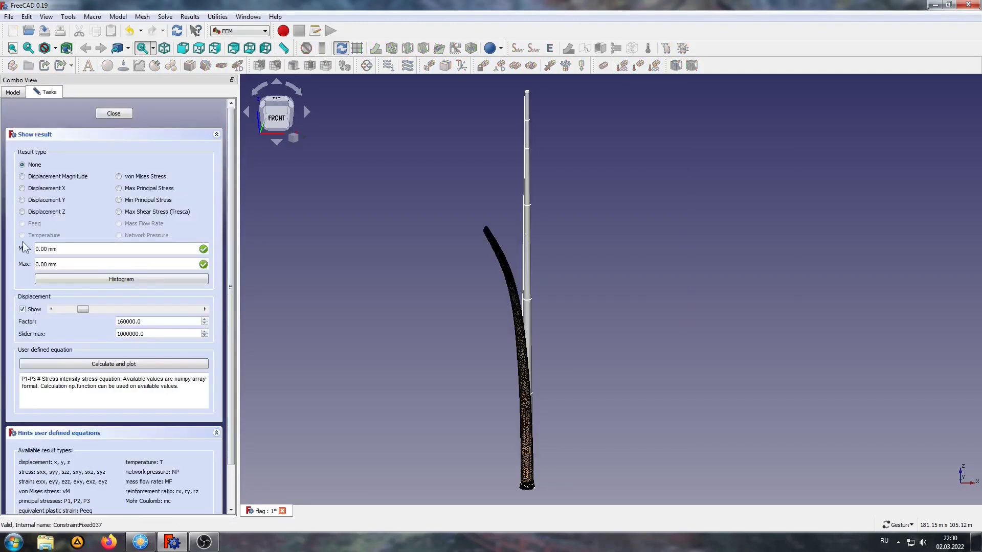
click(46, 179)
mouse_move(83, 309)
mouse_down()
mouse_move(101, 311)
mouse_move(83, 310)
mouse_up()
scroll(500, 278, up, 3)
mouse_move(471, 289)
mouse_down()
mouse_move(582, 310)
mouse_move(520, 294)
mouse_move(508, 247)
mouse_move(504, 305)
mouse_move(302, 103)
mouse_up()
scroll(519, 297, down, 3)
click(114, 113)
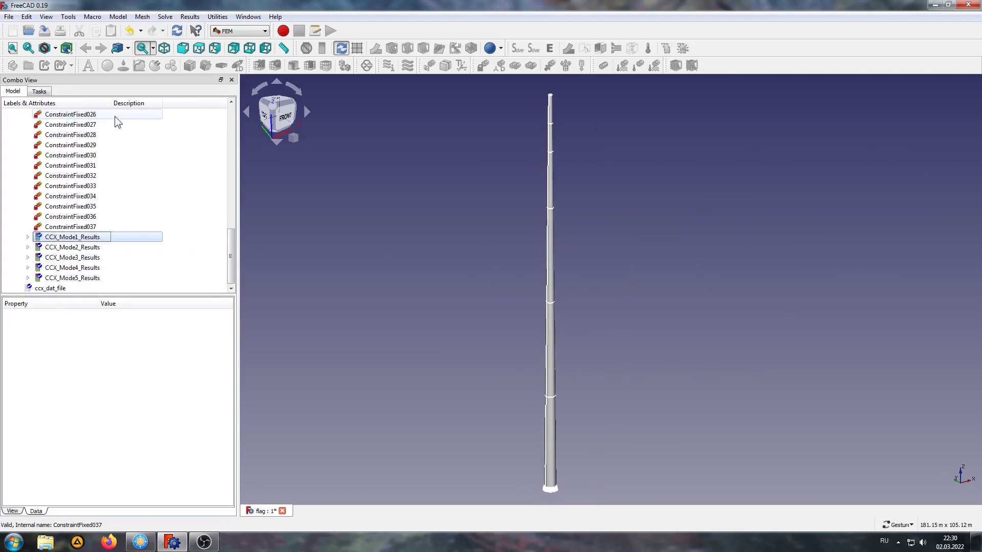
- Display Mode 3's displacement magnitude with an exaggerated deformed shape
double_click(75, 261)
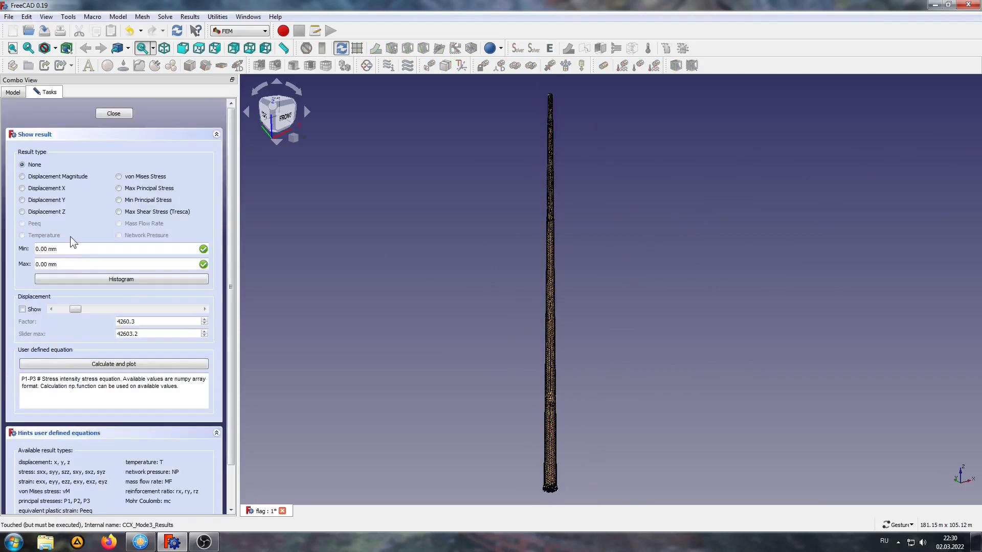
click(22, 177)
click(22, 309)
mouse_move(75, 309)
mouse_down()
mouse_move(487, 301)
mouse_move(434, 307)
mouse_up()
click(118, 113)
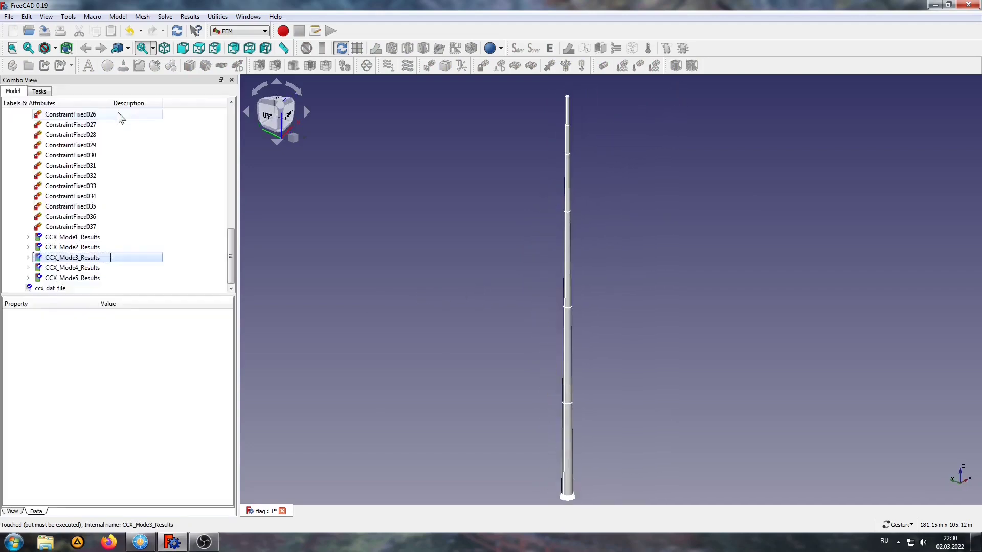
- Display Mode 5's displacement magnitude with deformation exaggeration pushed to maximum
double_click(59, 279)
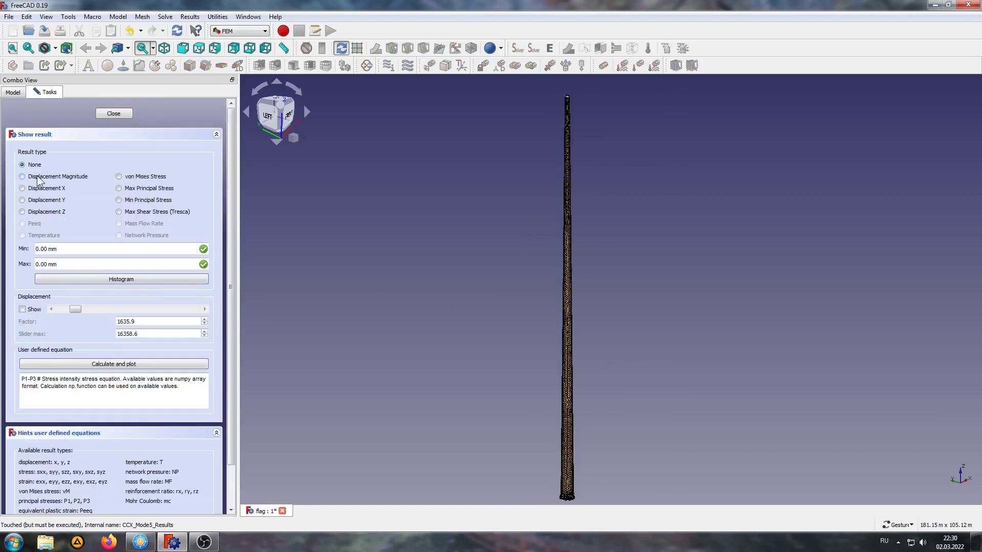
click(23, 309)
click(131, 311)
drag(130, 312, 190, 309)
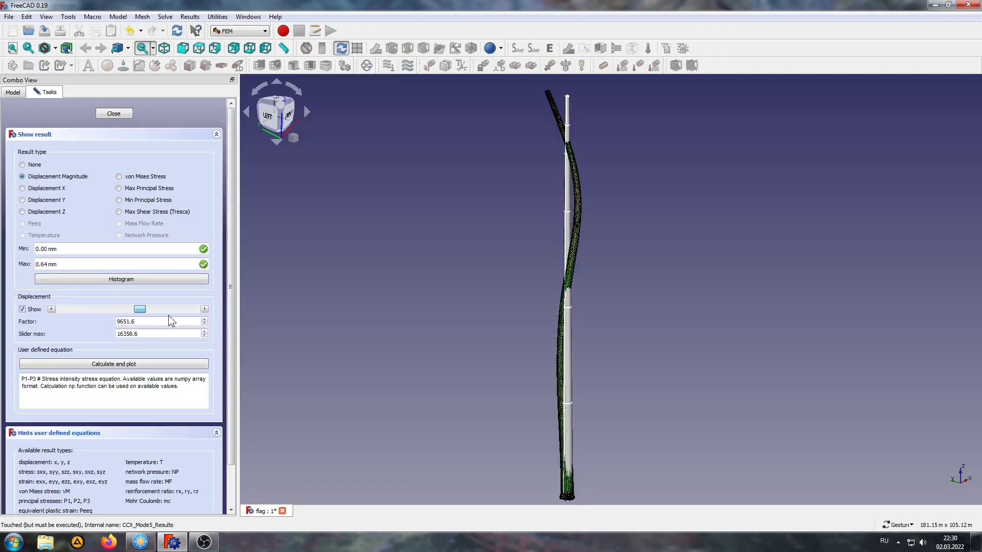
mouse_move(446, 291)
mouse_down()
mouse_move(570, 284)
mouse_move(504, 291)
mouse_up()
scroll(503, 292, down, 1)
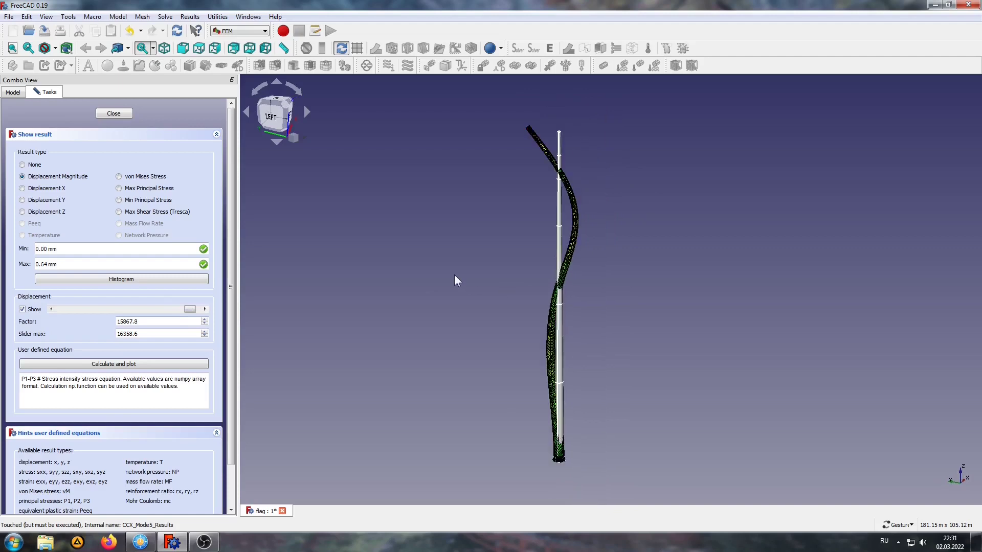
- Open the ccx_dat_file output and select its EIGENVALUE OUTPUT table for copying
click(113, 114)
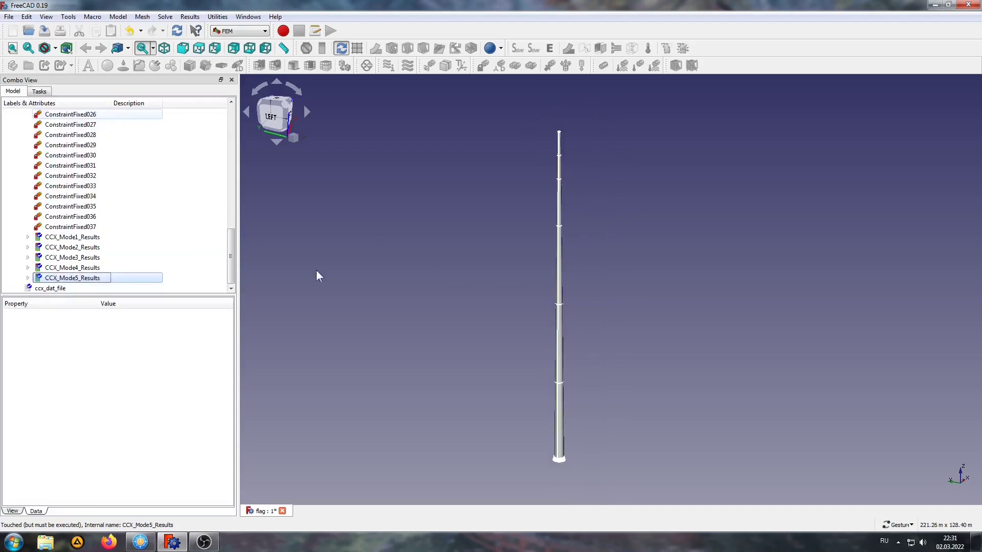
click(151, 280)
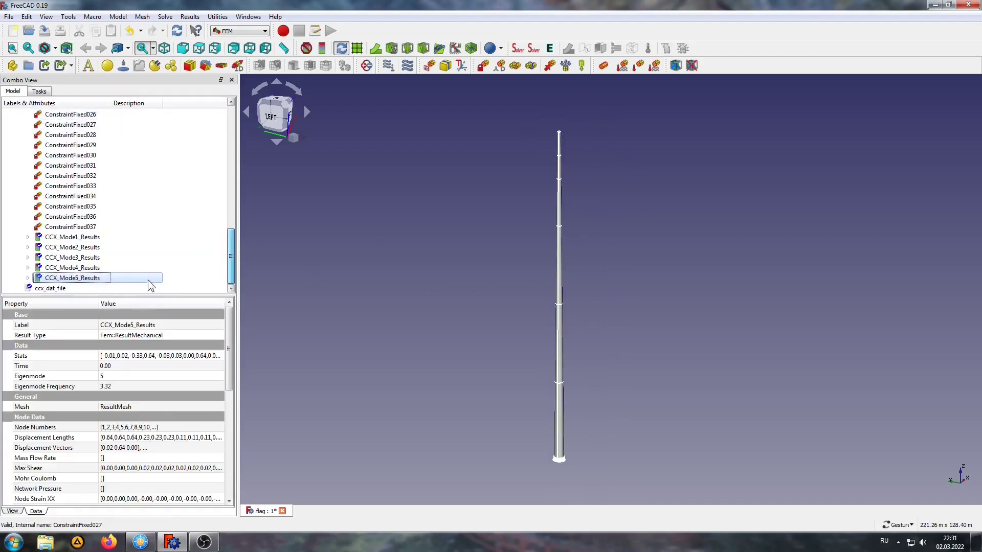
click(43, 288)
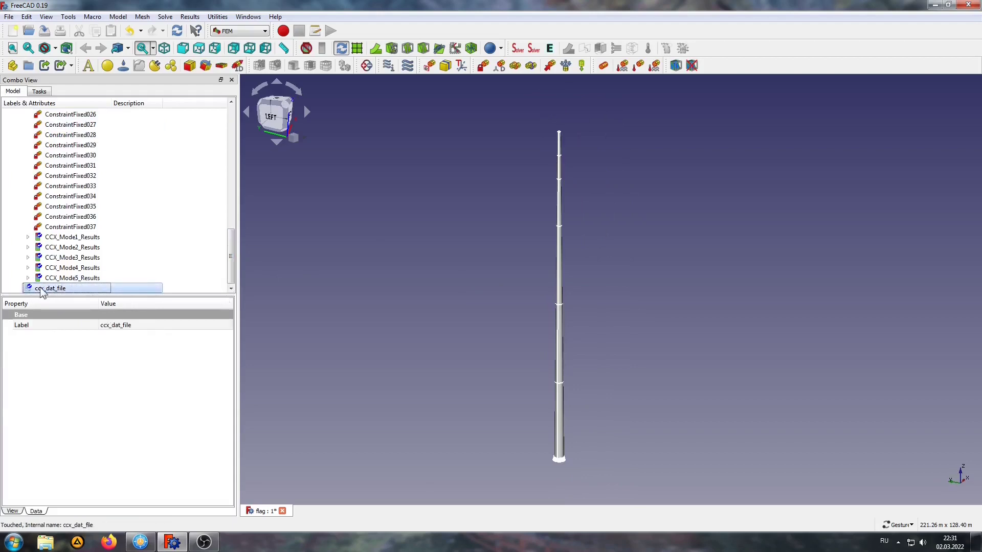
double_click(41, 289)
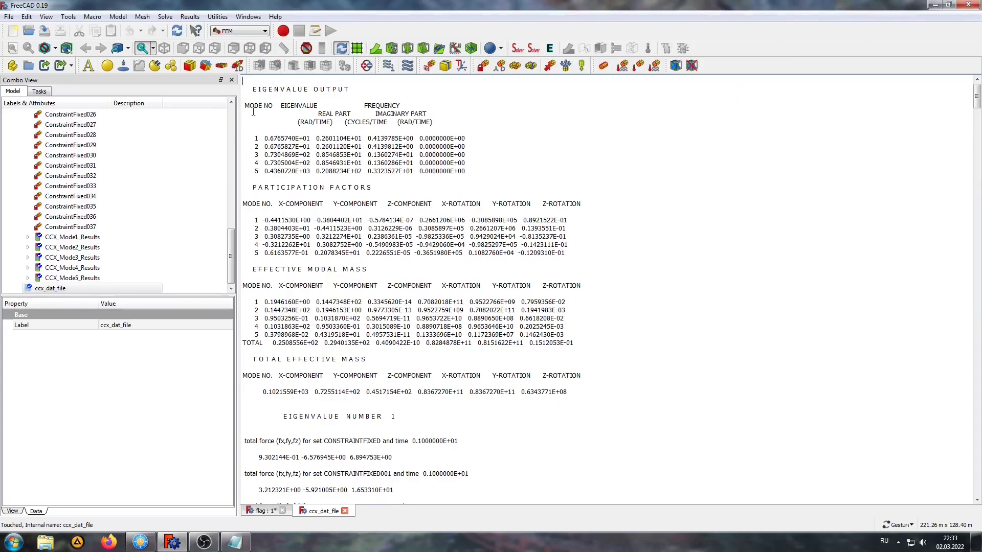
drag(252, 89, 482, 168)
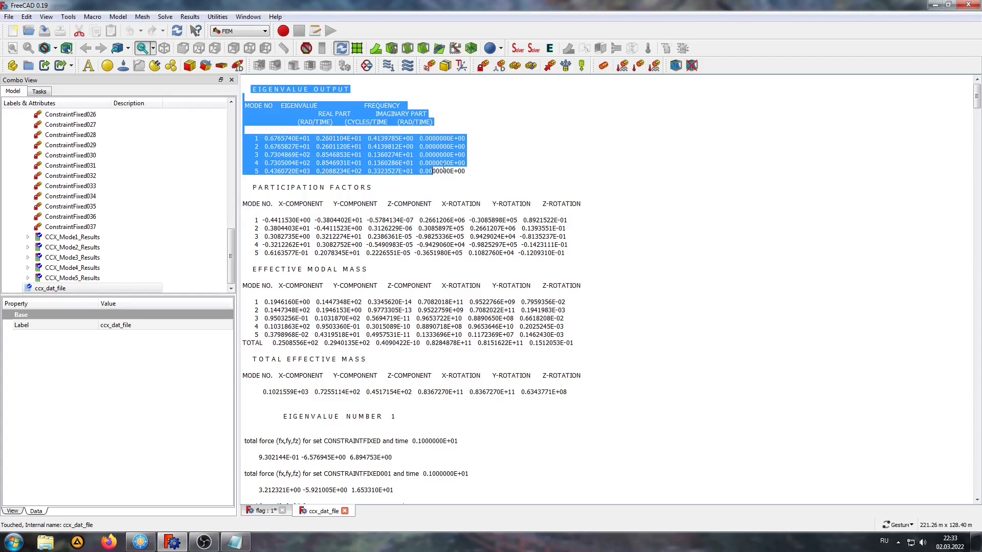
right_click(361, 151)
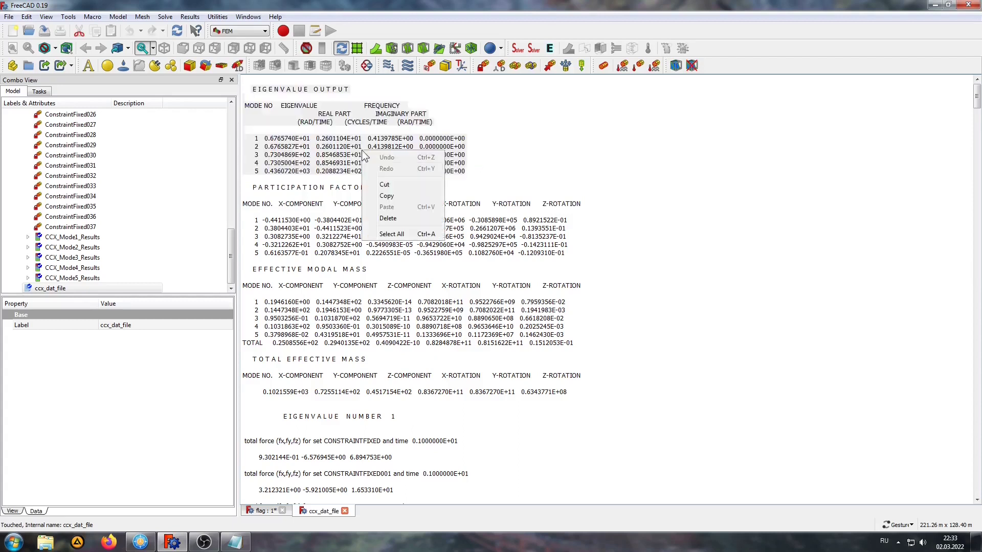
- Copy the eigenvalue table into an untitled Notepad note, then shrink and minimize Notepad
click(396, 198)
click(235, 542)
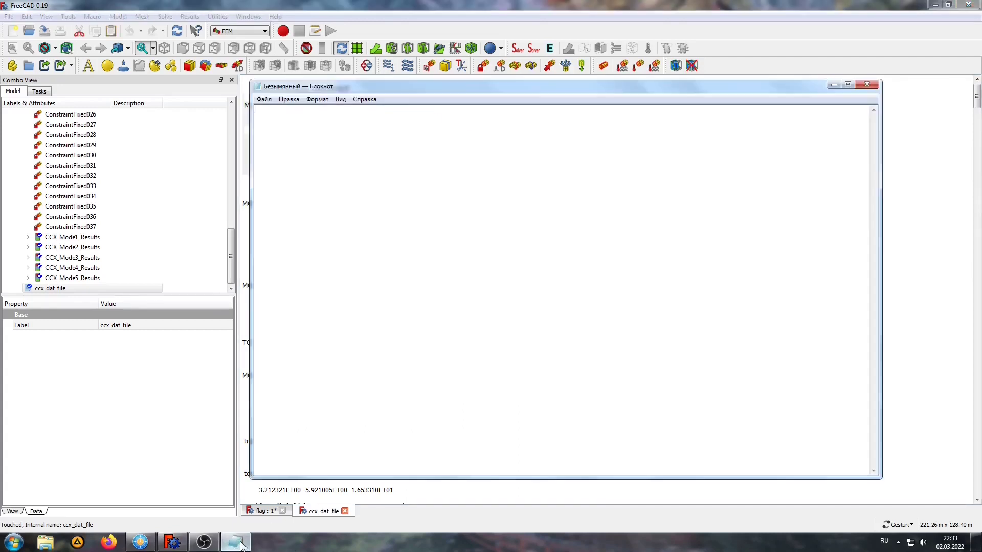
right_click(401, 174)
click(428, 218)
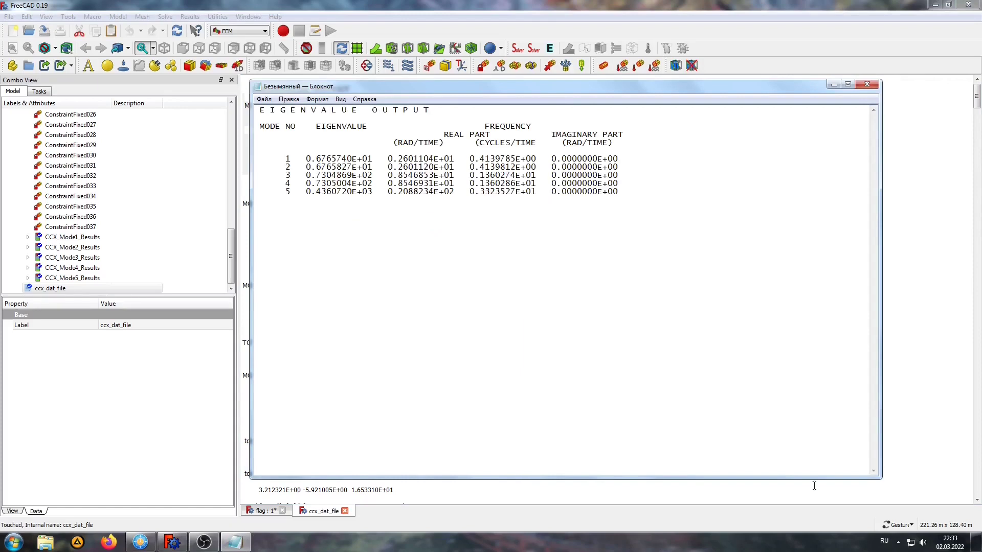
drag(876, 481, 659, 283)
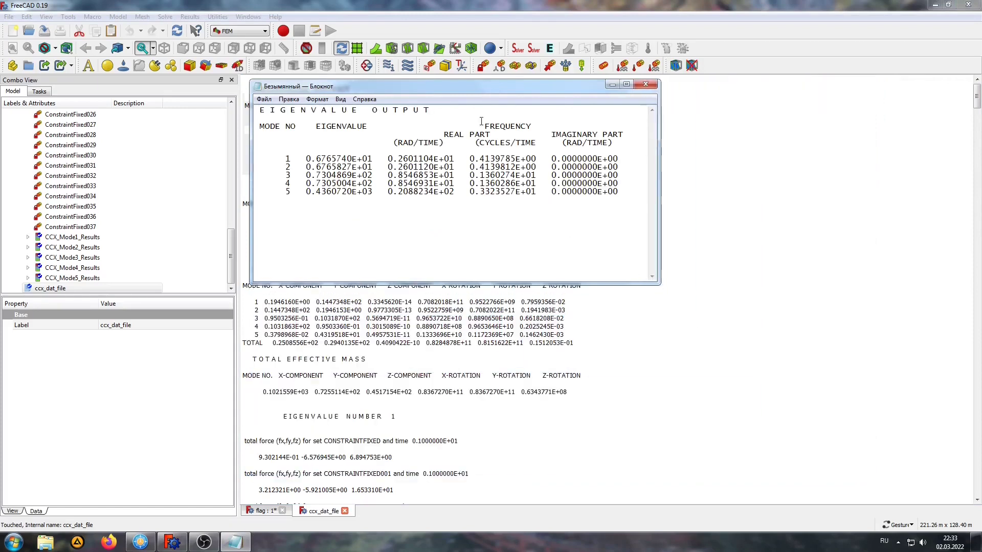
drag(501, 91, 718, 292)
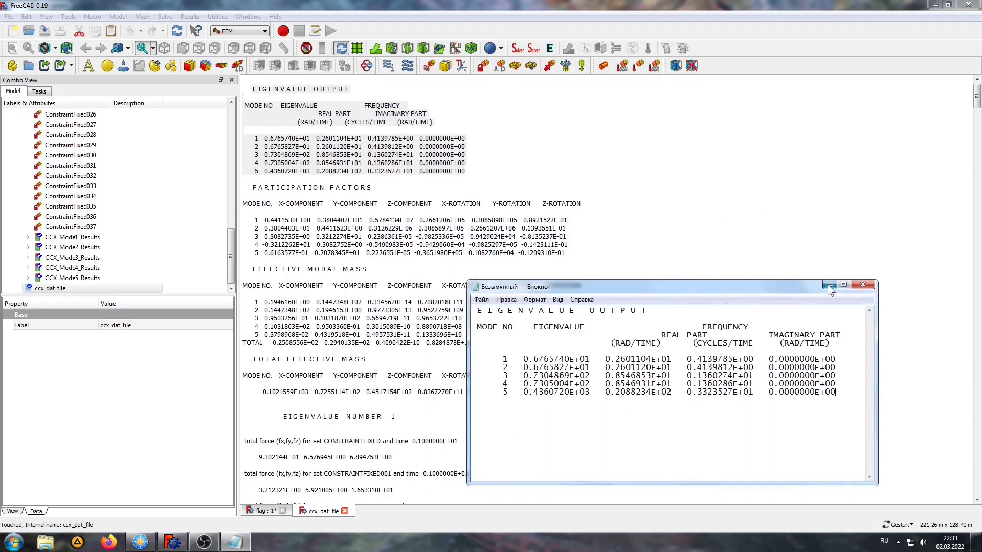
click(830, 285)
- Show Mode 1 displacement magnitude on the flag model, deformed at factor 50000
click(262, 510)
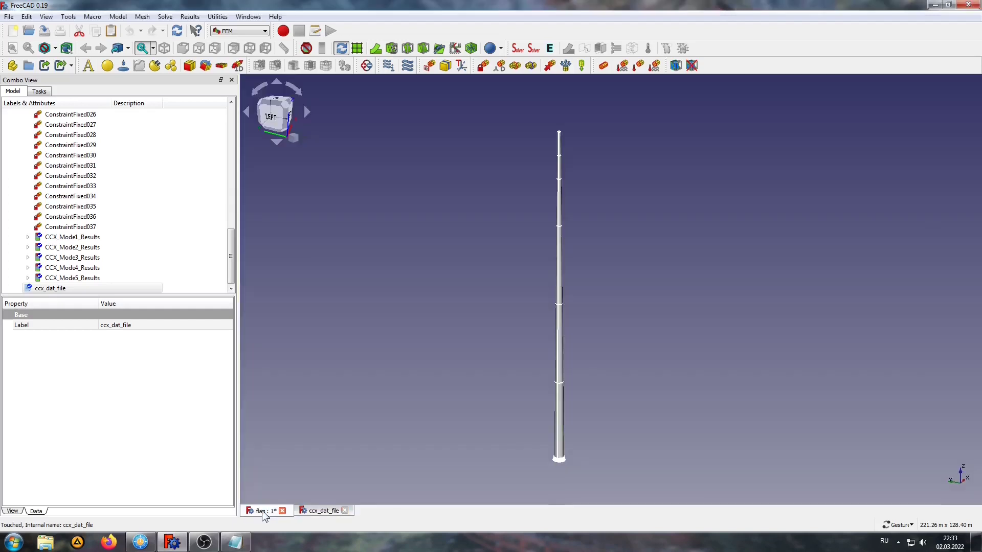
click(60, 239)
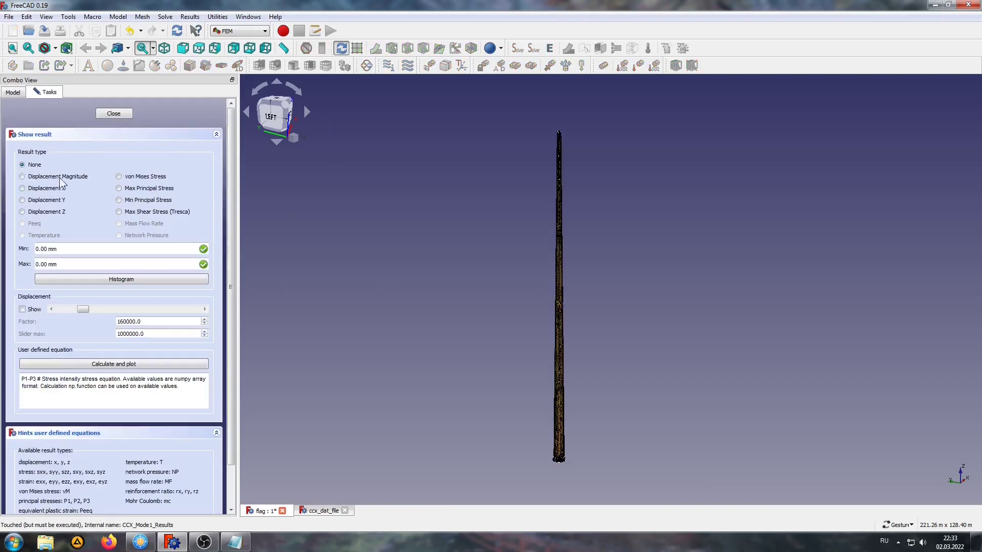
click(22, 309)
drag(82, 309, 70, 308)
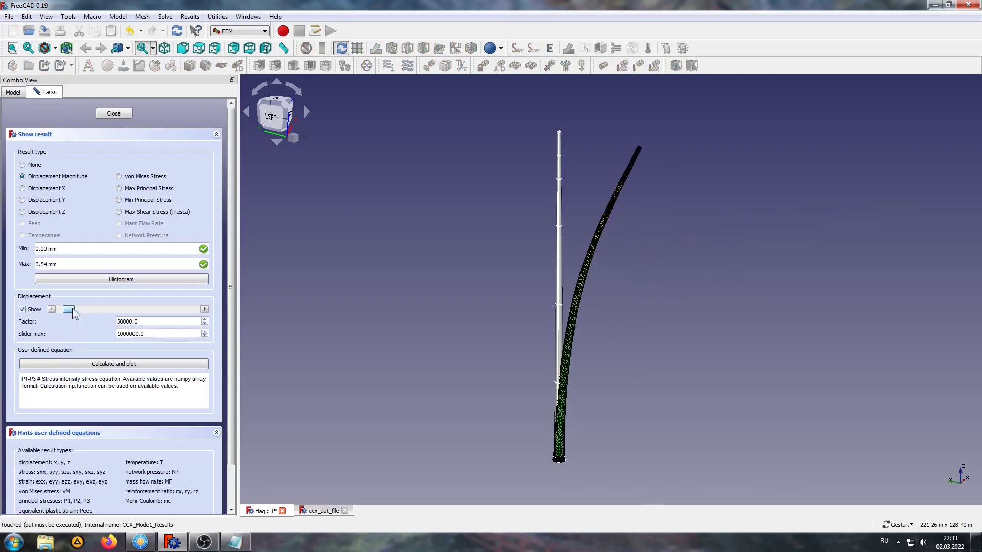
scroll(387, 305, up, 2)
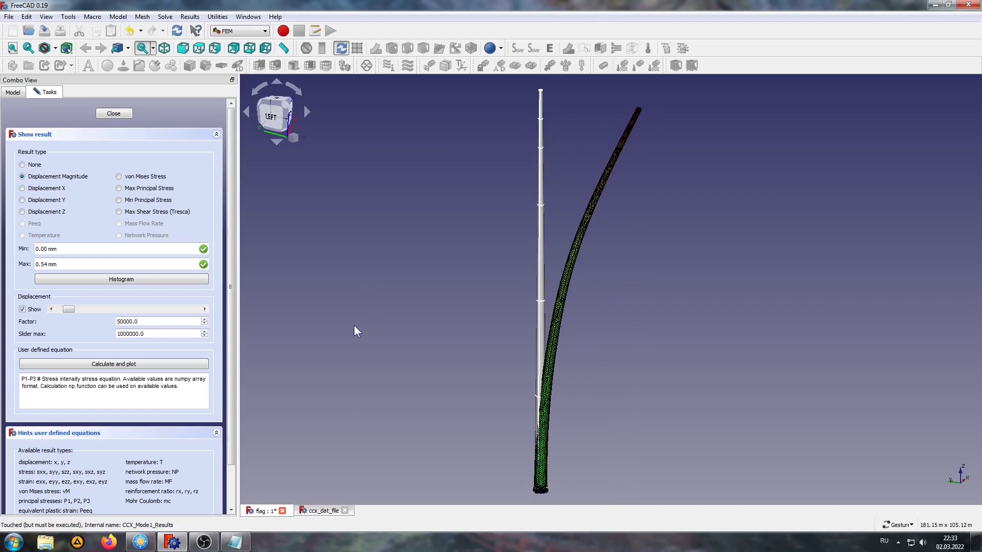
- Save the current view as PNG picture '001' in D:\test
click(92, 18)
click(81, 44)
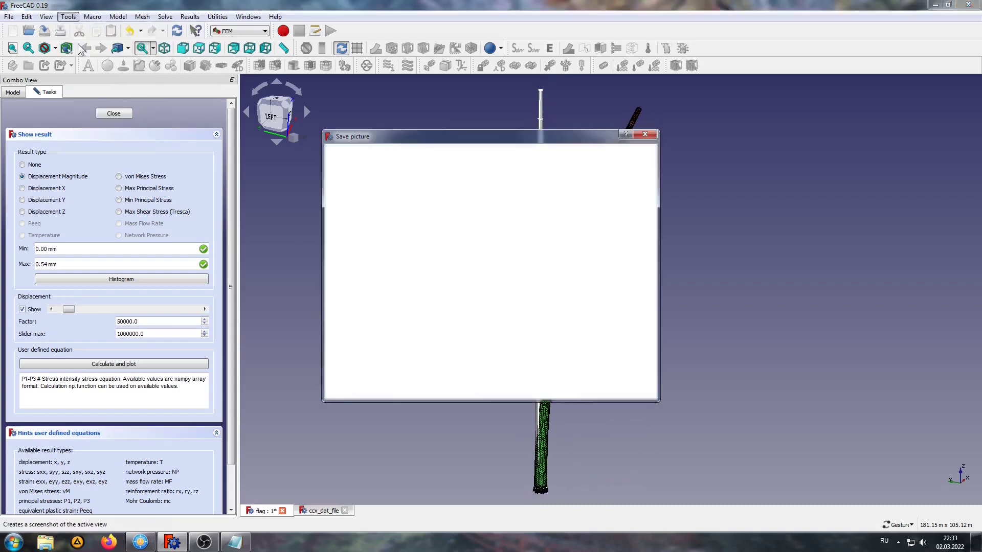
text(001)
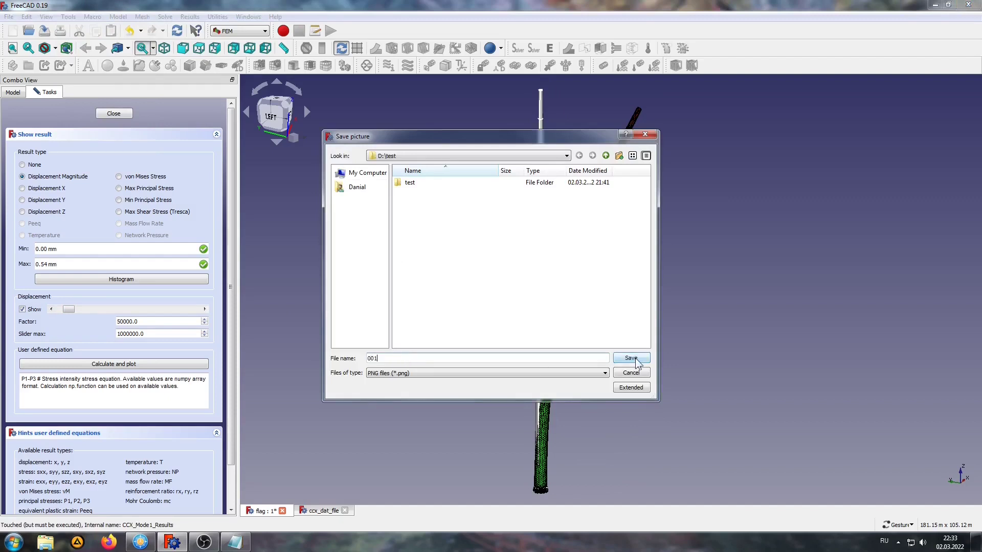
click(634, 359)
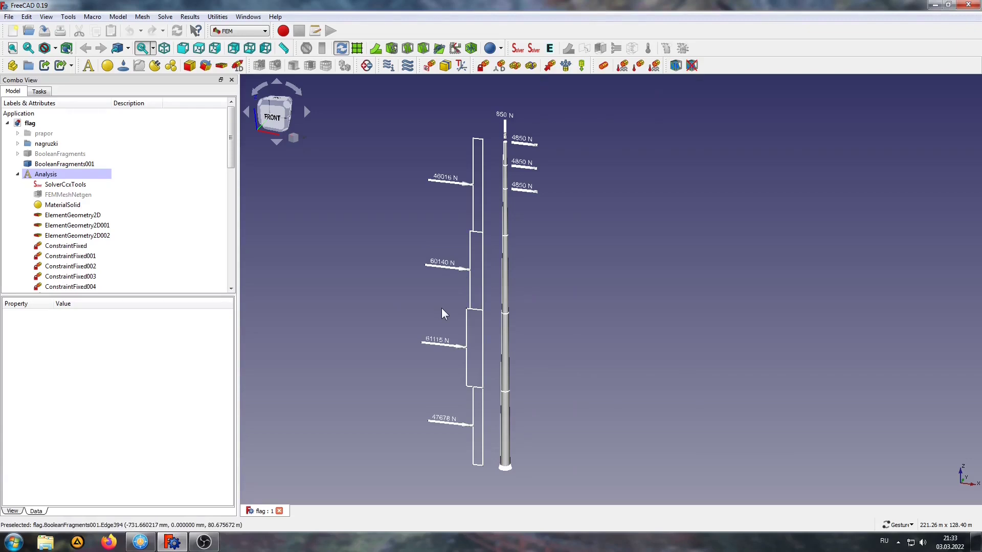
- Create a force constraint and add the lower pole edge Edge386 as its reference
click(549, 65)
mouse_move(412, 320)
mouse_down()
mouse_move(497, 390)
mouse_move(538, 385)
mouse_up()
scroll(501, 469, up, 3)
right_drag(520, 436, 602, 298)
drag(602, 298, 580, 318)
scroll(520, 281, up, 3)
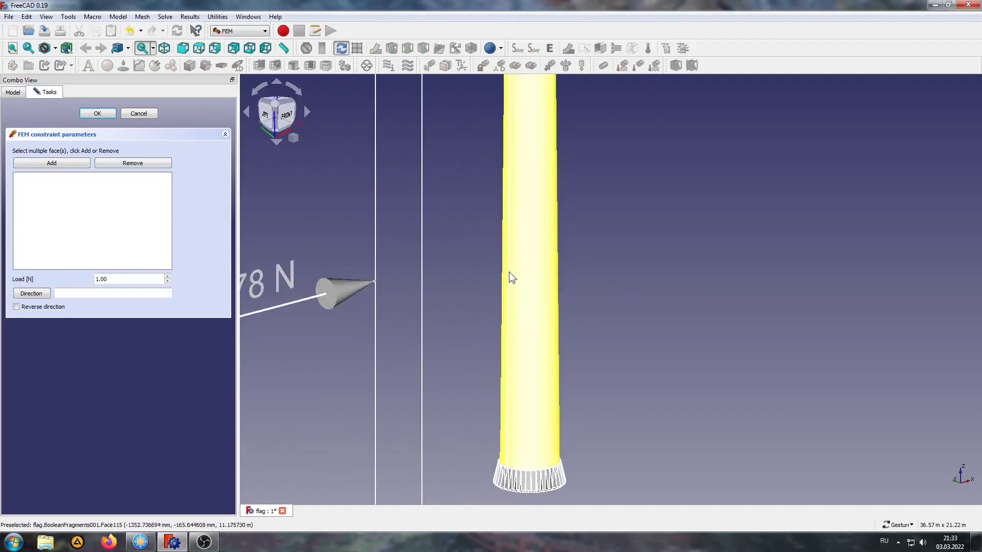
click(507, 274)
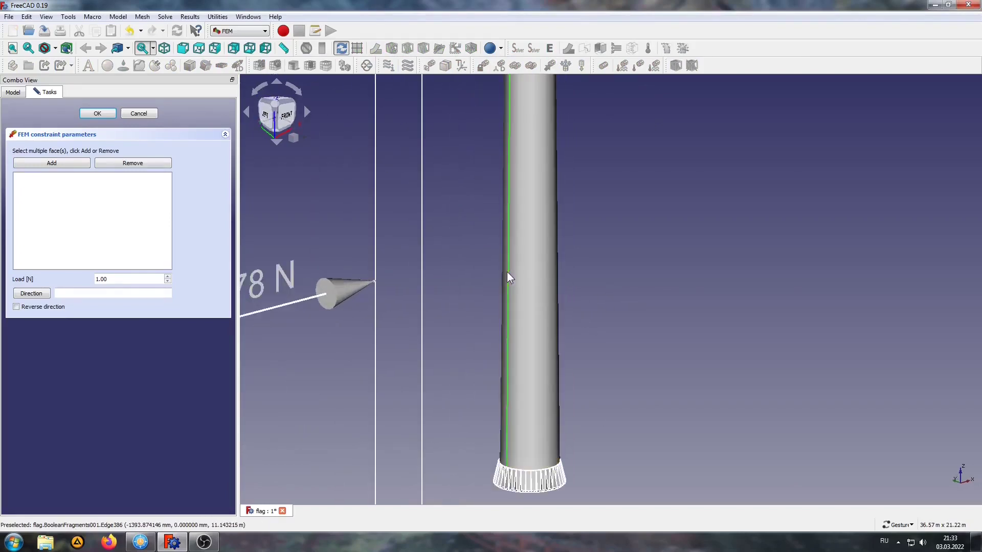
click(51, 163)
- Direct the force along the 47678 N arrow line, set load 47678 N, and confirm
scroll(444, 272, down, 2)
right_drag(444, 272, 534, 316)
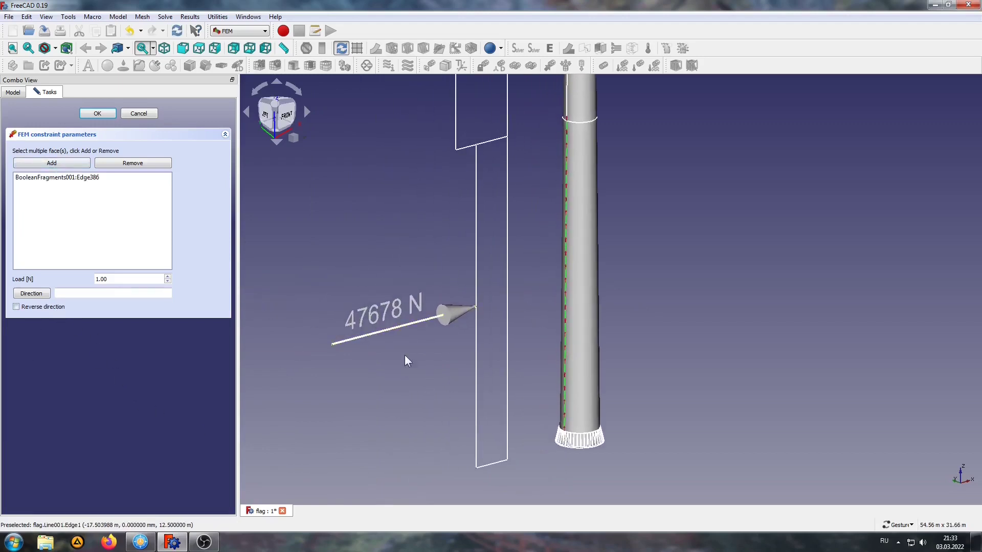
click(407, 324)
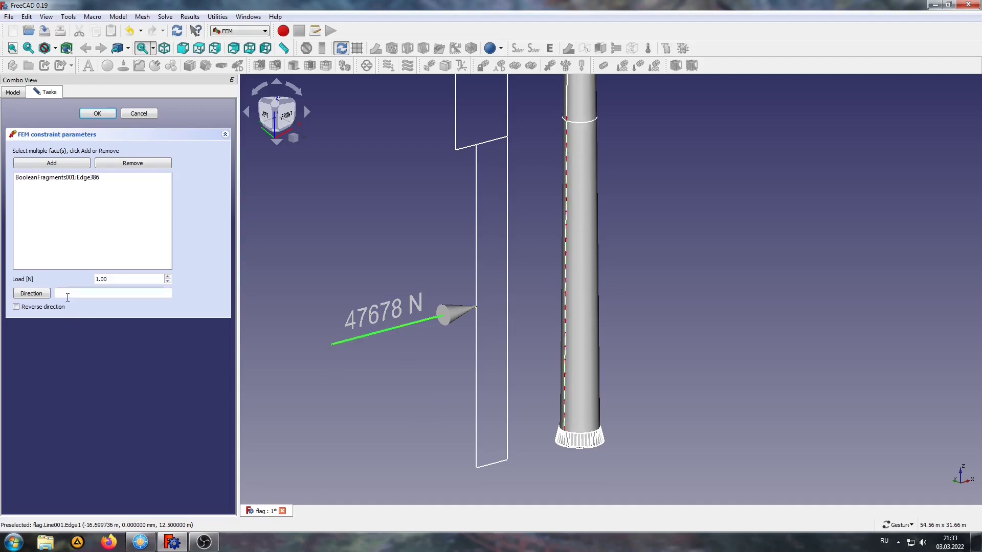
click(25, 295)
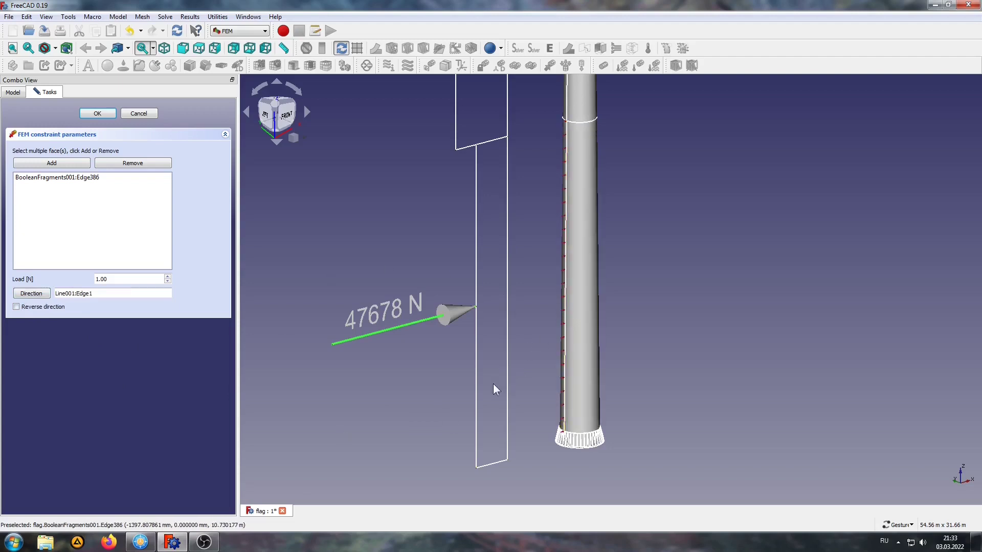
double_click(107, 279)
text(476)
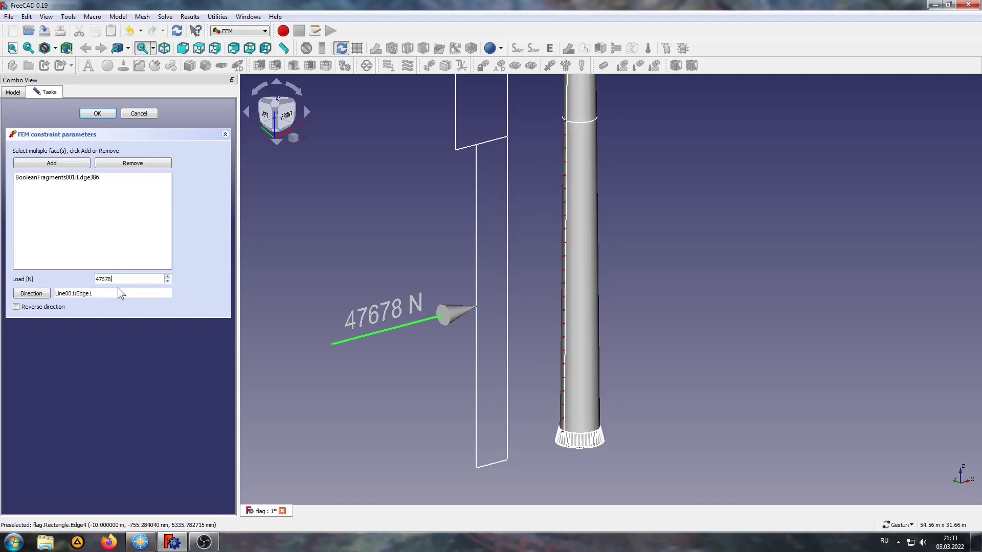
text(78)
click(98, 114)
scroll(465, 272, down, 2)
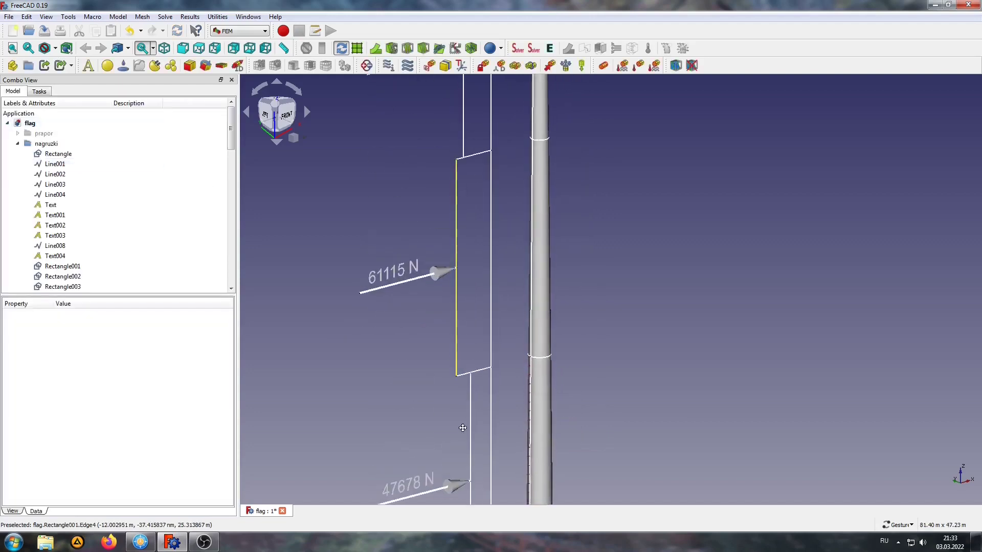
- Add a 61115 N force on pole edge Edge390, directed along arrow line Line009
right_drag(511, 92, 532, 232)
click(549, 65)
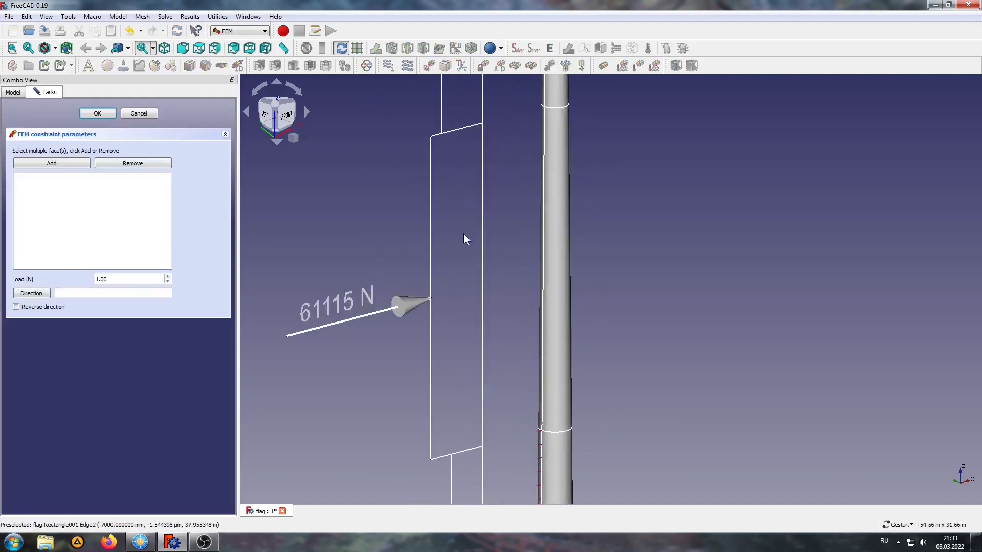
click(542, 278)
click(68, 164)
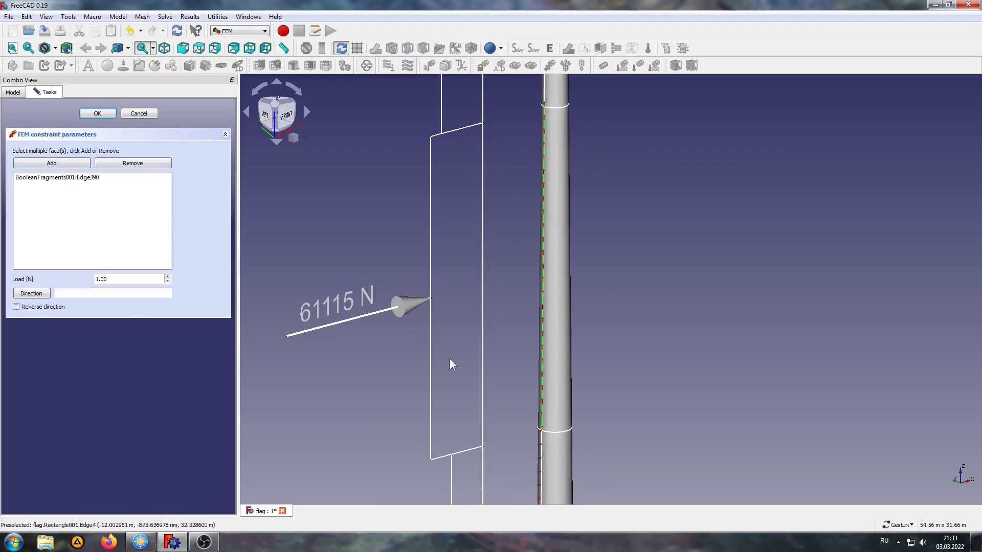
click(377, 317)
click(30, 295)
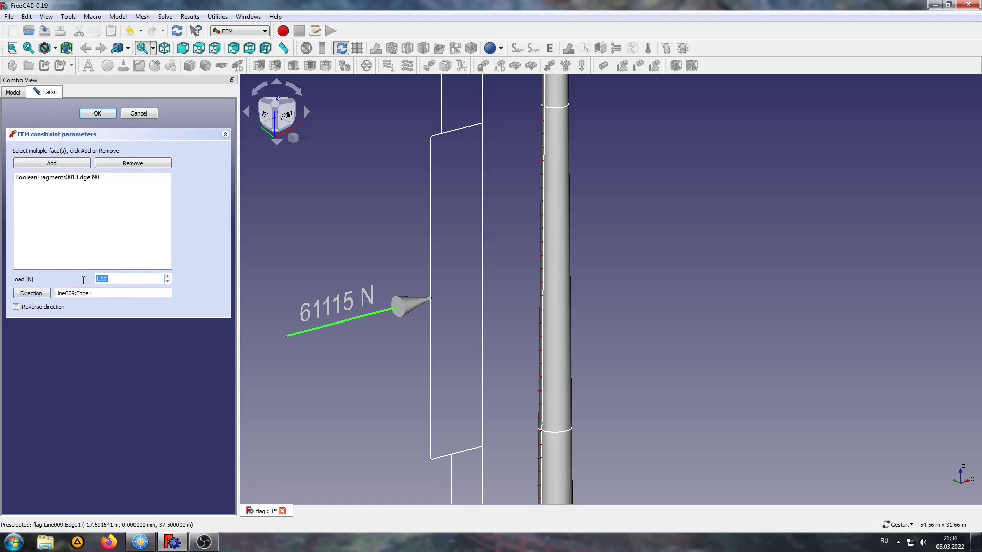
text(6)
text(111)
text(5)
click(97, 113)
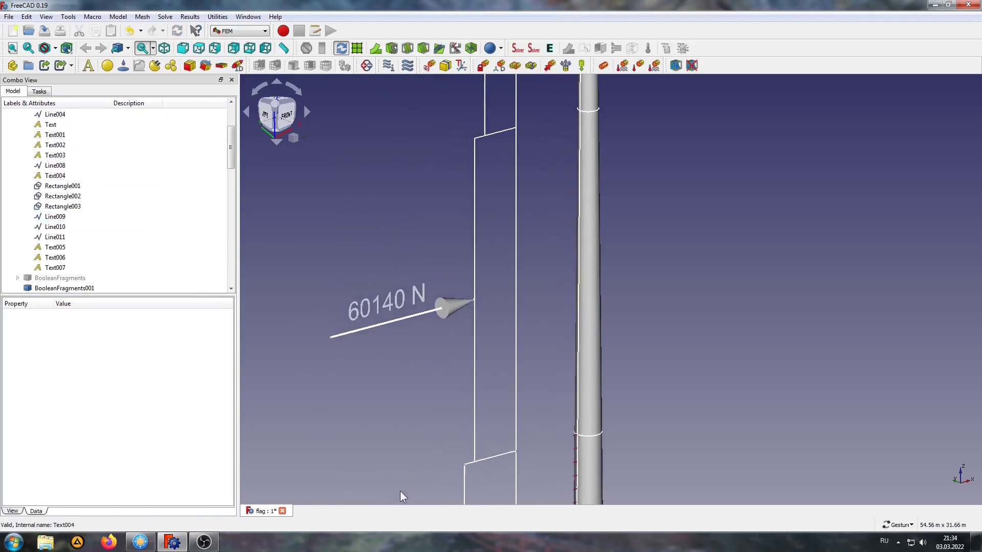
- Create a force constraint on pole edge Edge392 with a 60140 N load
click(551, 65)
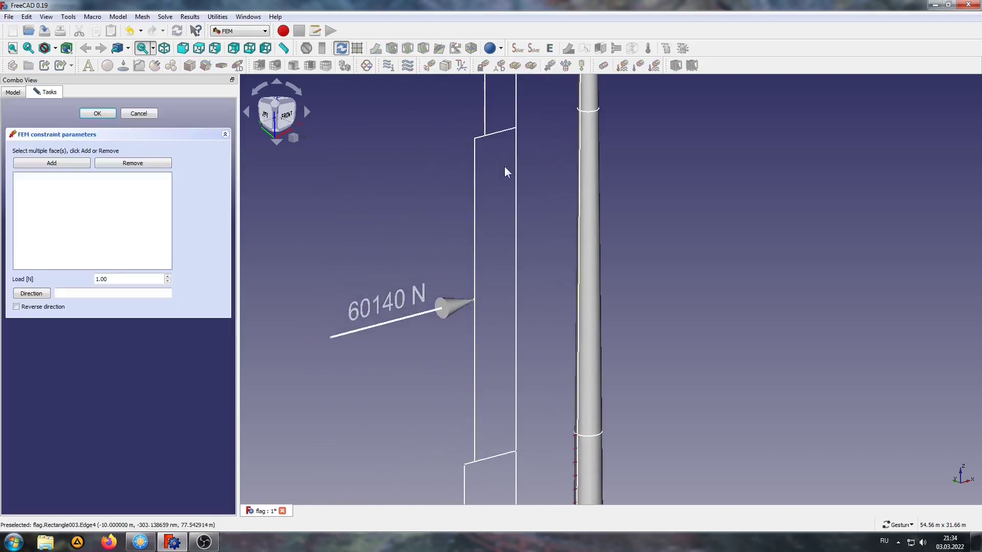
click(578, 294)
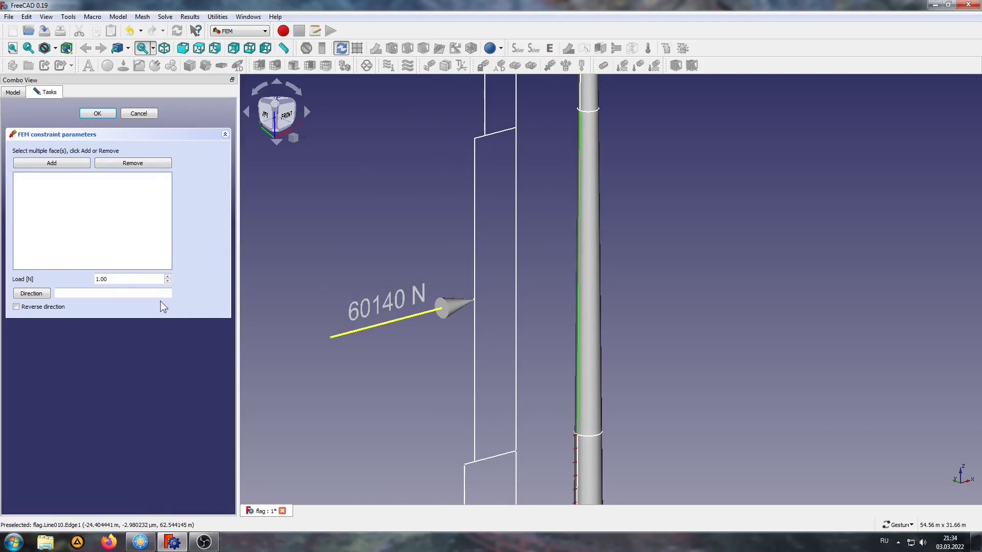
click(58, 162)
click(126, 279)
text(6)
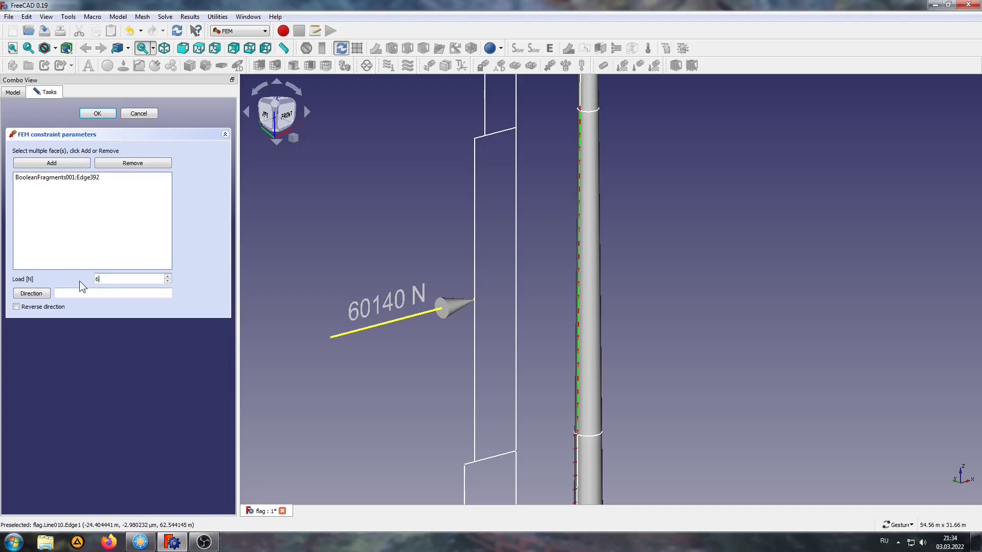
text(0140)
- Direct the 60140 N force along arrow line Line010 and confirm it
click(384, 324)
click(30, 294)
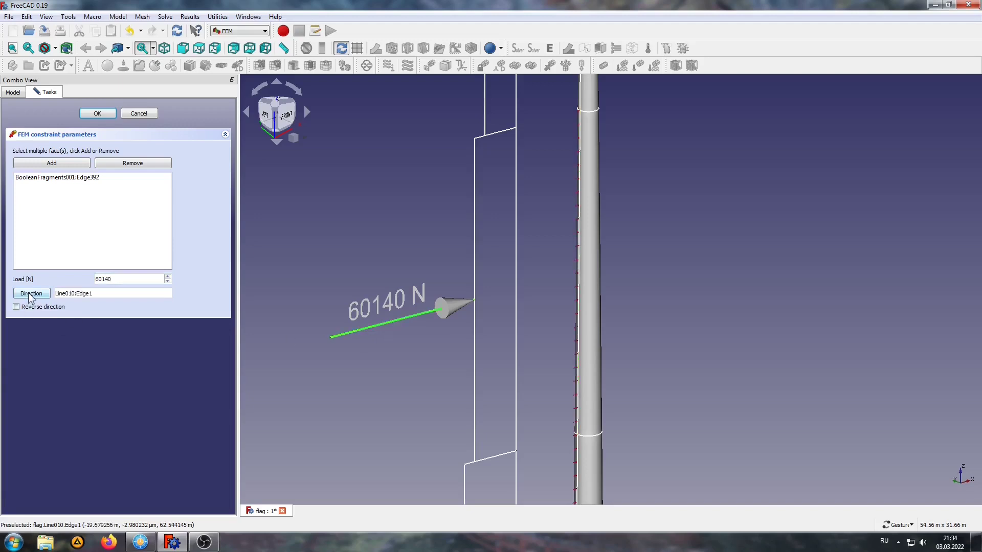
scroll(609, 281, up, 3)
scroll(610, 283, up, 2)
scroll(608, 285, down, 5)
right_drag(507, 161, 587, 403)
scroll(546, 291, down, 1)
scroll(550, 221, down, 1)
scroll(564, 243, down, 1)
scroll(568, 258, down, 1)
scroll(567, 257, up, 1)
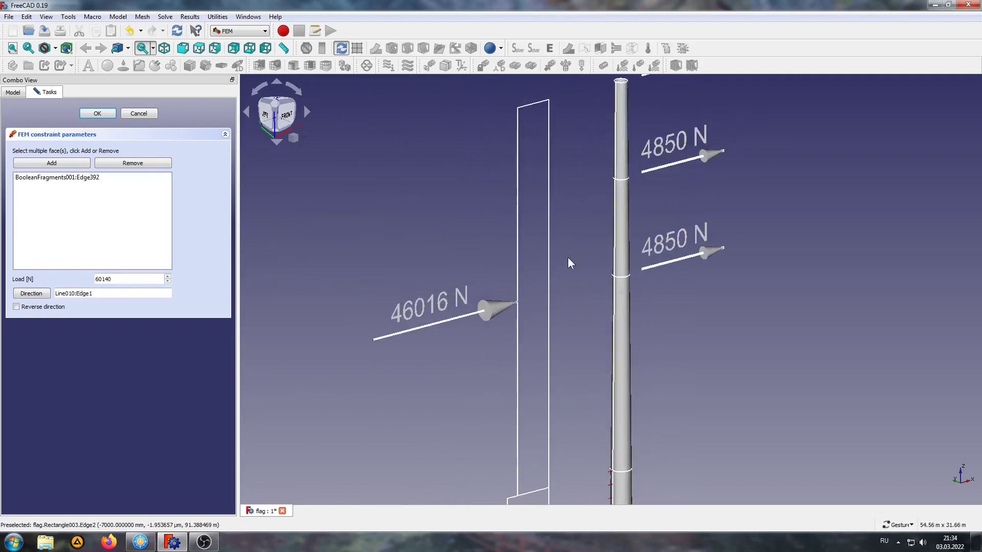
scroll(567, 258, up, 1)
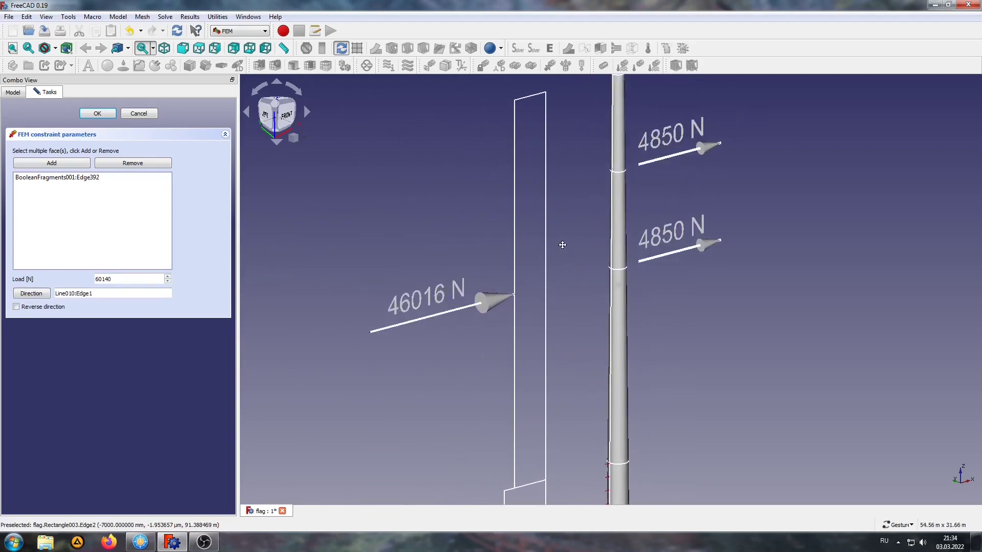
click(100, 114)
- Create a 46016 N force constraint on pole edges Edge394, Edge396 and Edge398
click(550, 67)
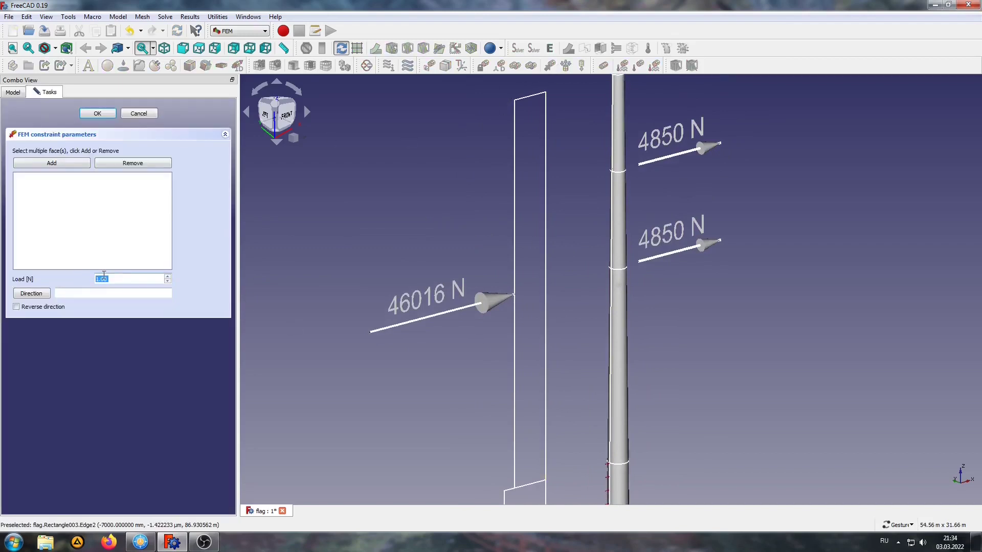
text(6016)
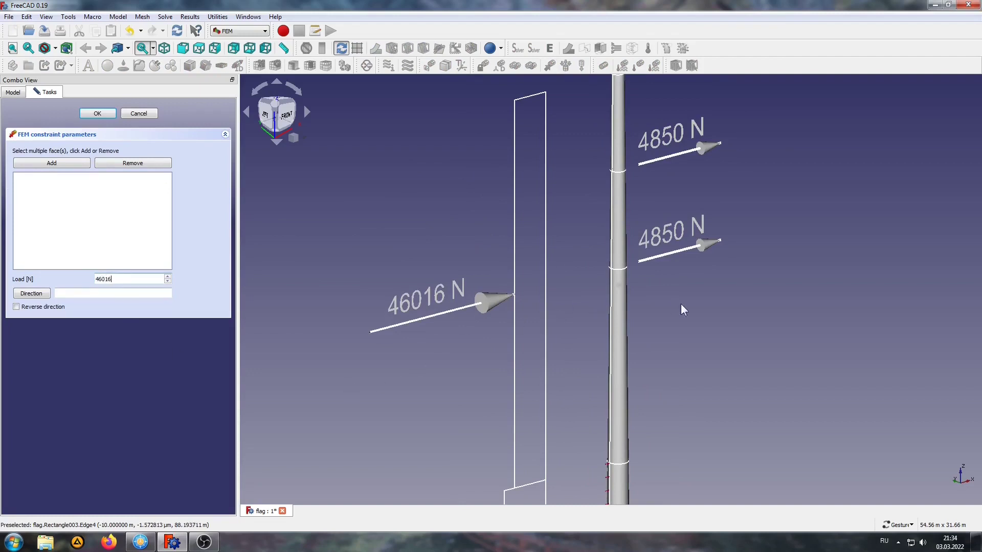
click(610, 299)
click(70, 165)
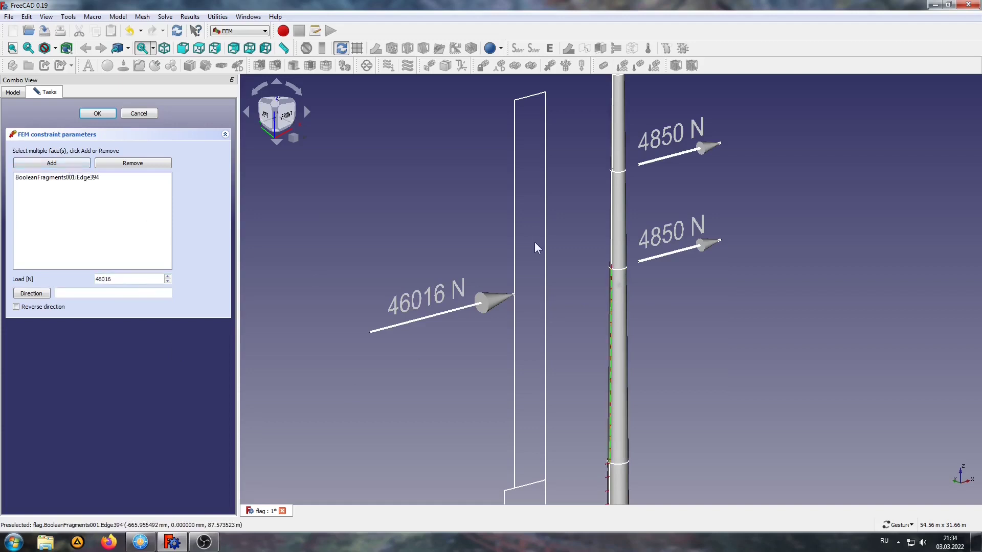
click(610, 229)
click(63, 165)
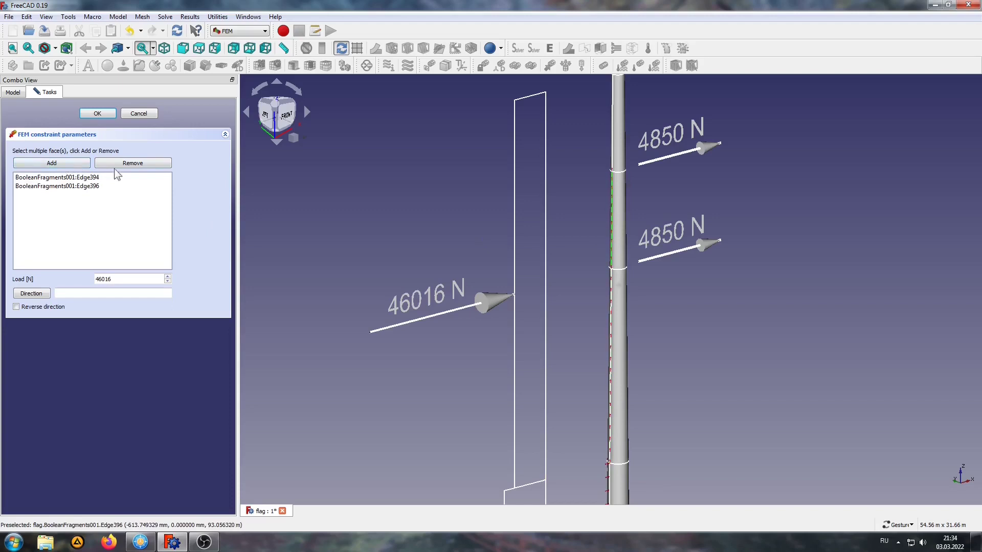
click(613, 146)
click(52, 163)
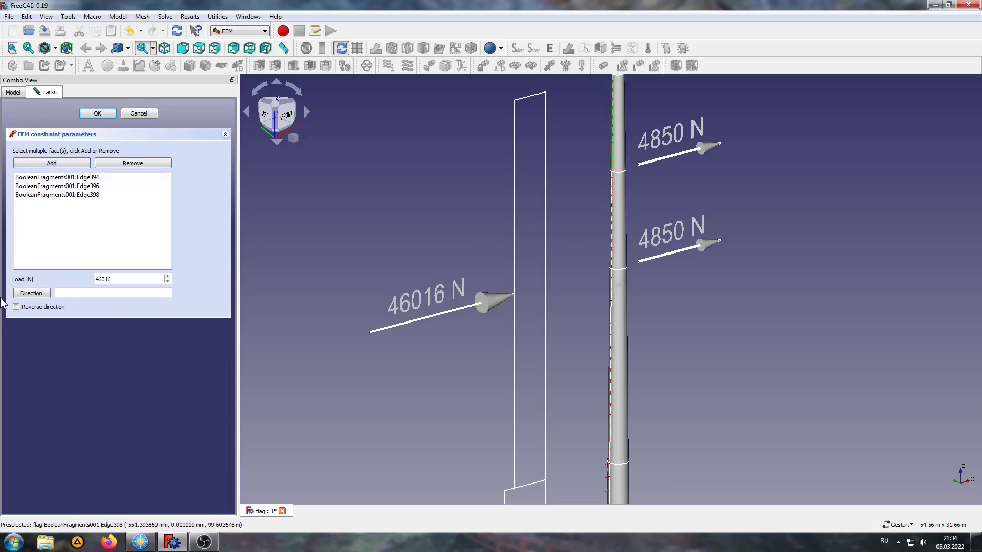
- Direct the 46016 N force along arrow line Line011 and confirm it
click(422, 321)
click(37, 293)
scroll(651, 259, up, 5)
scroll(637, 248, up, 3)
scroll(636, 250, down, 3)
scroll(578, 263, down, 4)
scroll(578, 262, down, 3)
scroll(640, 184, down, 1)
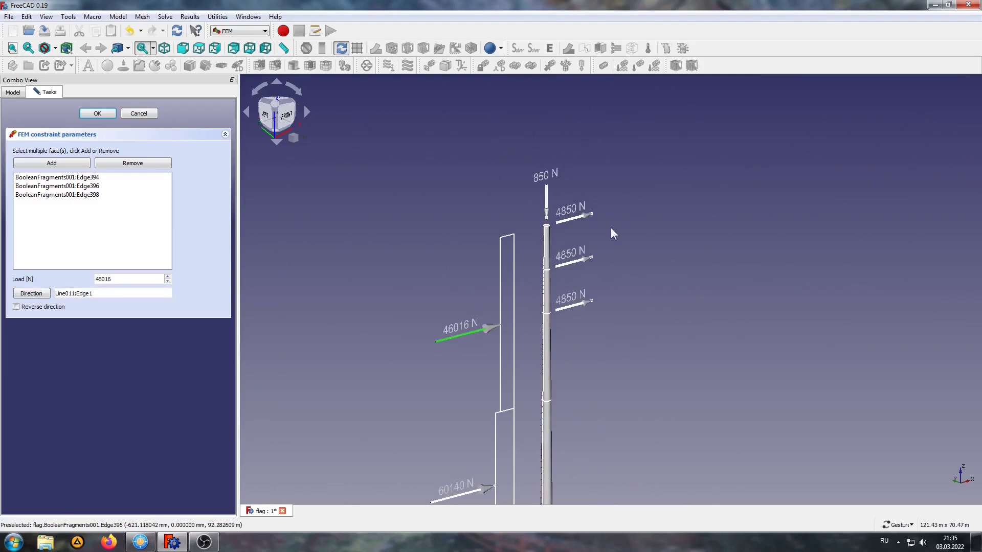
scroll(580, 250, up, 3)
scroll(580, 250, up, 2)
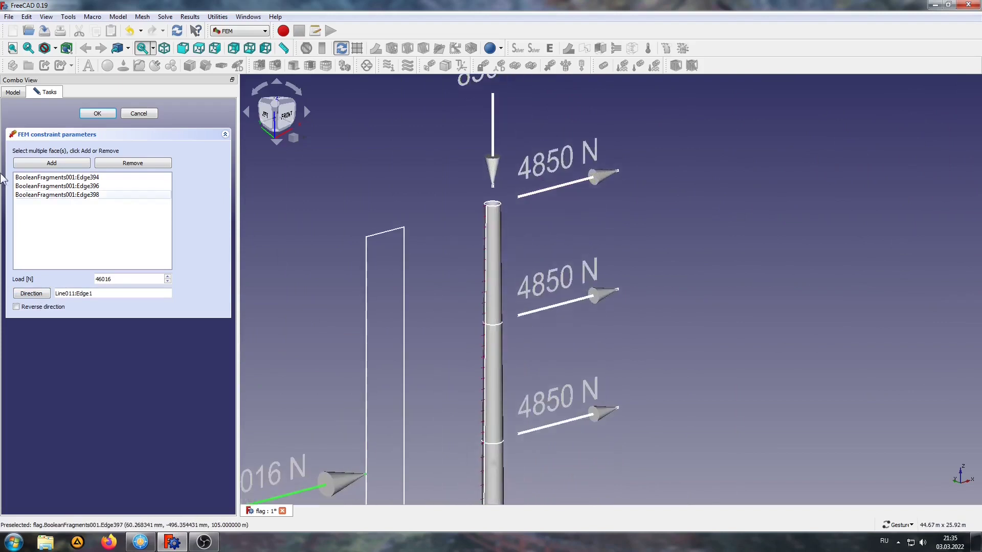
click(99, 117)
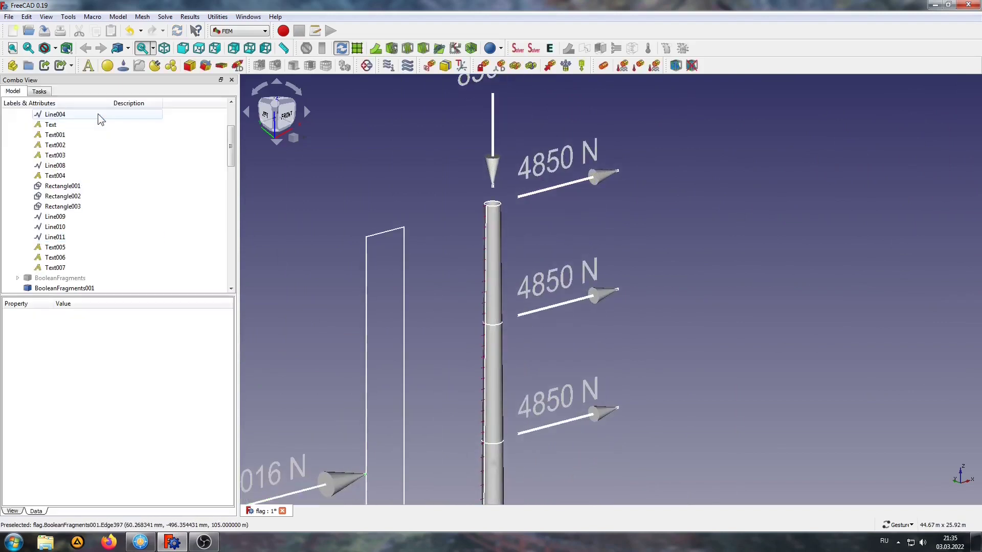
- Create a force constraint on the pole-top rim edge Edge397
scroll(388, 243, down, 2)
right_drag(430, 196, 435, 203)
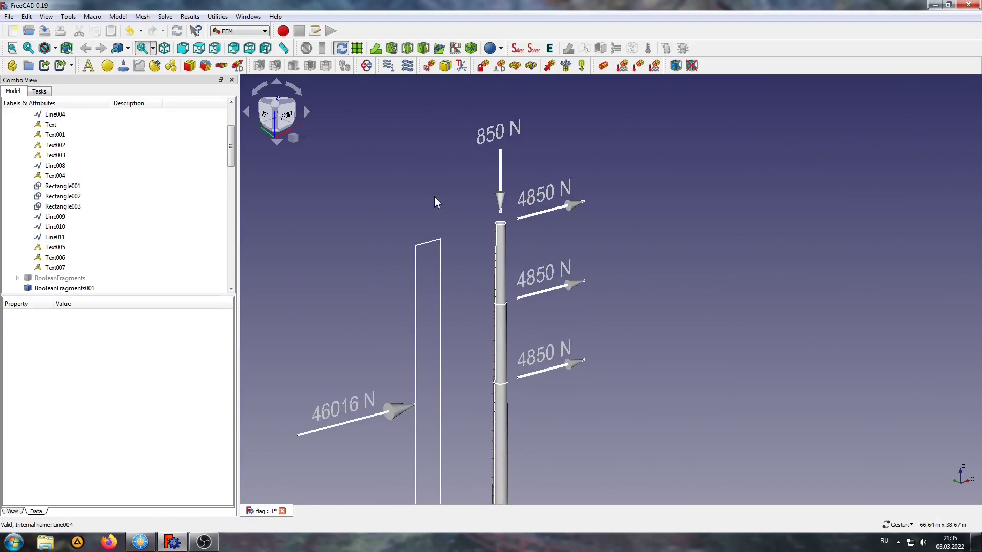
scroll(490, 214, up, 3)
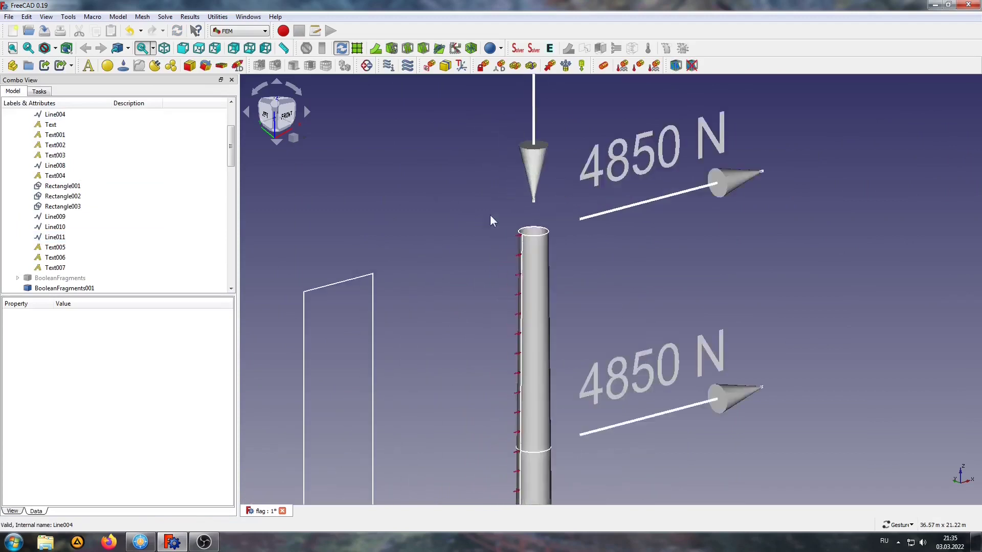
click(549, 66)
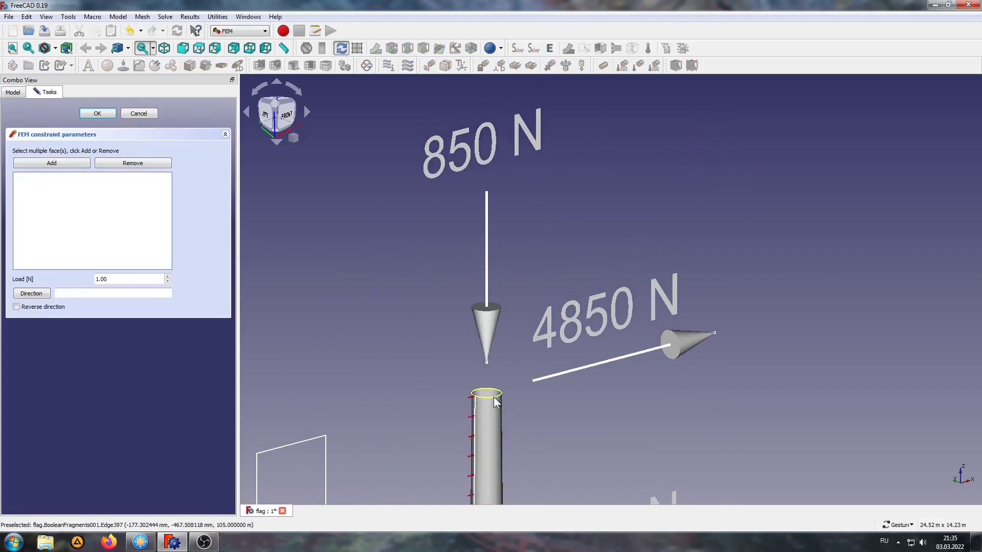
click(51, 163)
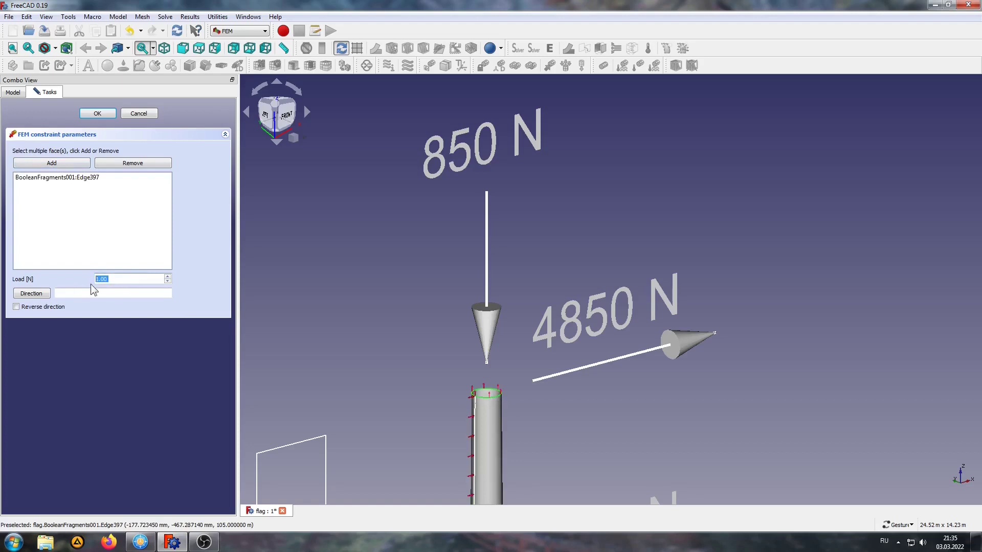
text(850)
- Point the 850 N force along vertical line Line008 and confirm it
right_drag(503, 277, 498, 232)
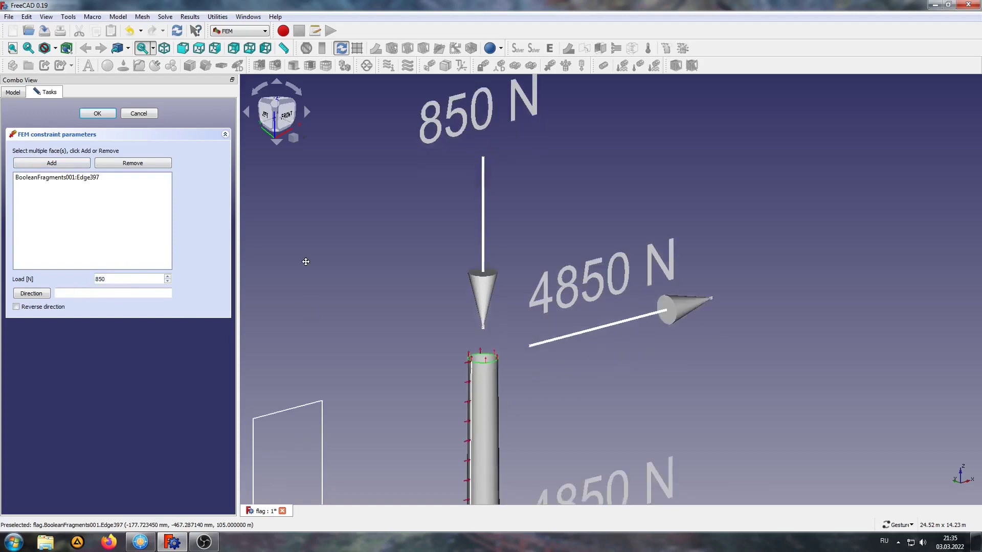
click(480, 221)
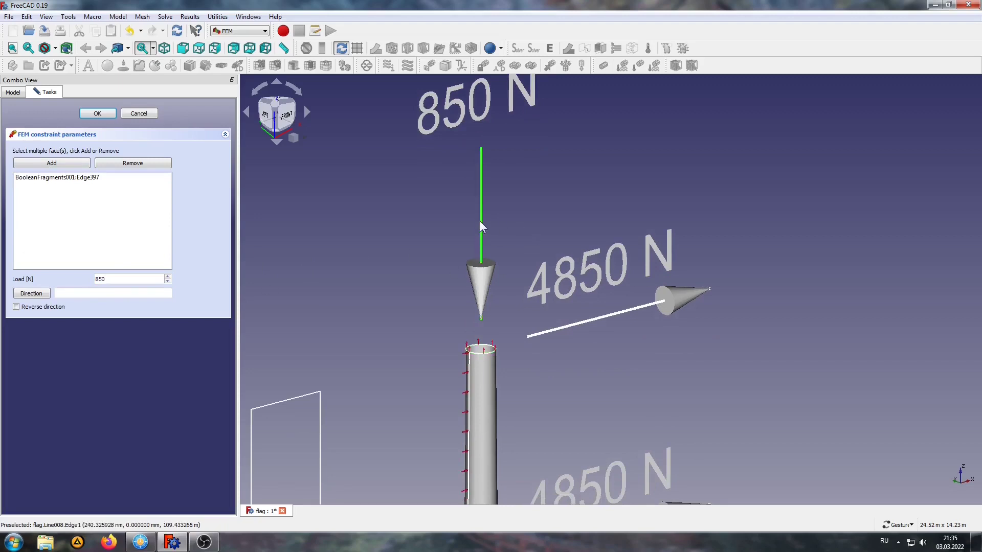
click(519, 325)
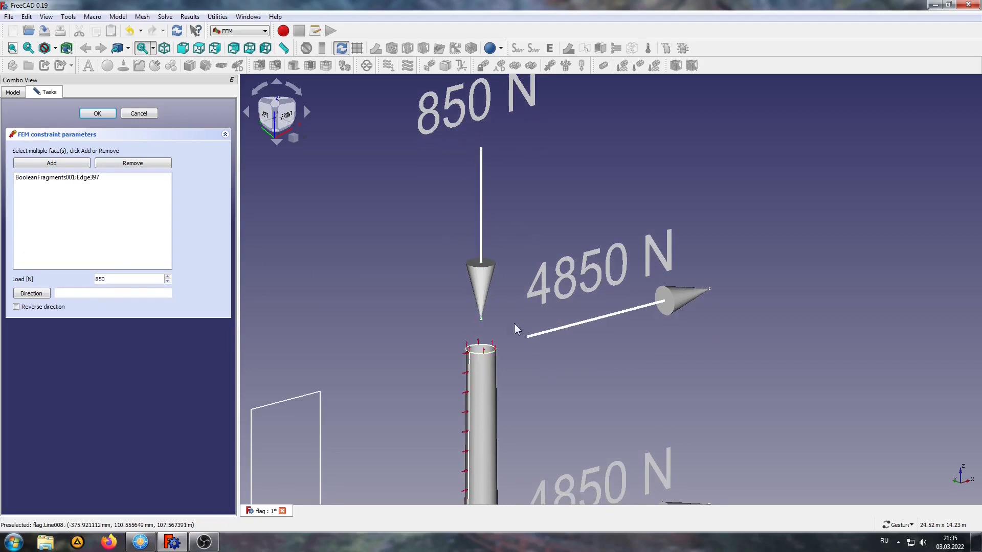
click(481, 229)
click(31, 293)
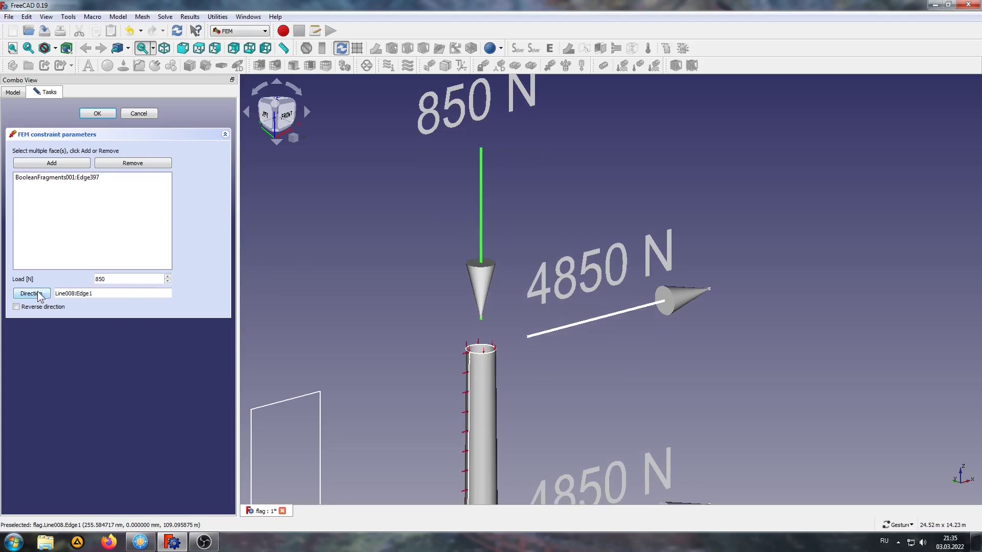
scroll(479, 354, up, 5)
scroll(480, 355, down, 6)
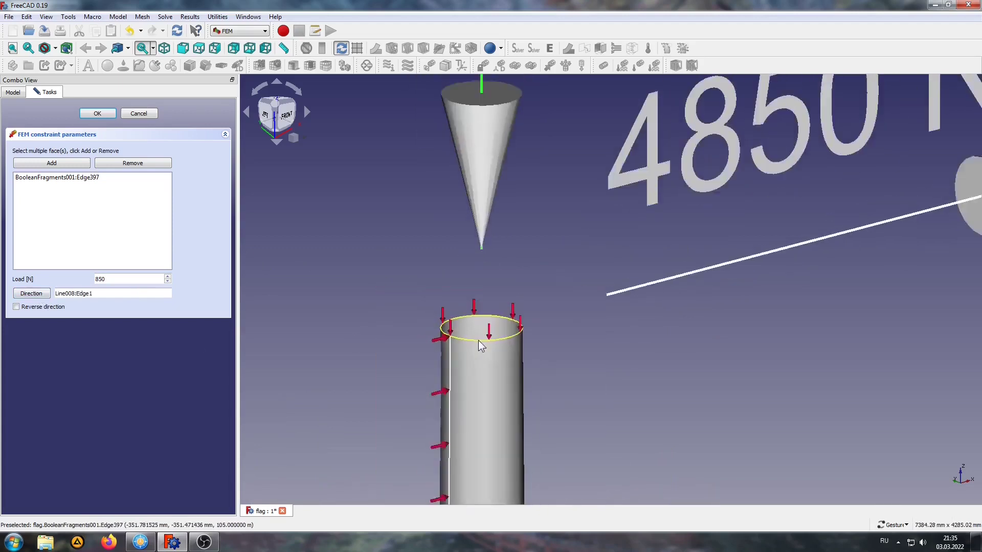
click(103, 114)
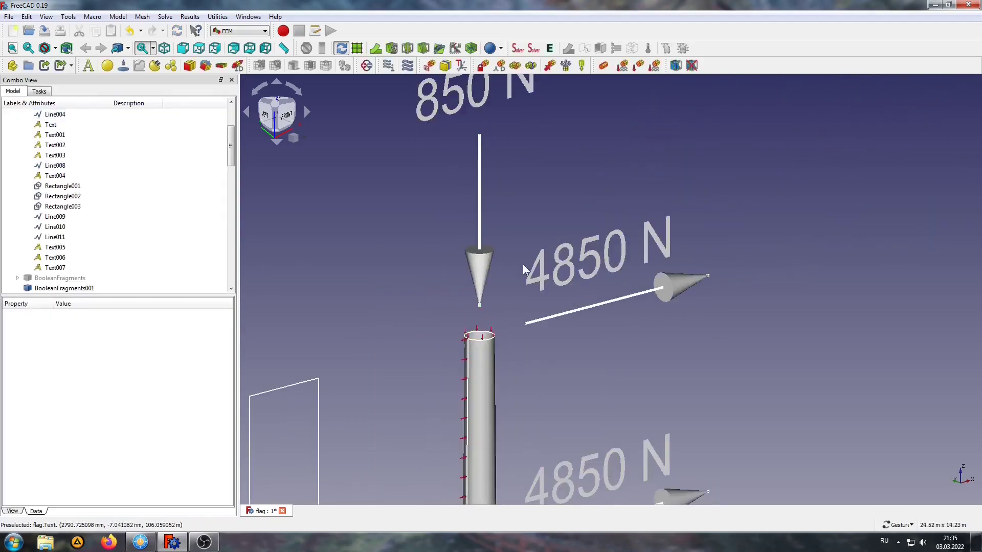
scroll(491, 233, down, 2)
scroll(491, 233, down, 2)
scroll(458, 204, up, 2)
scroll(457, 201, up, 2)
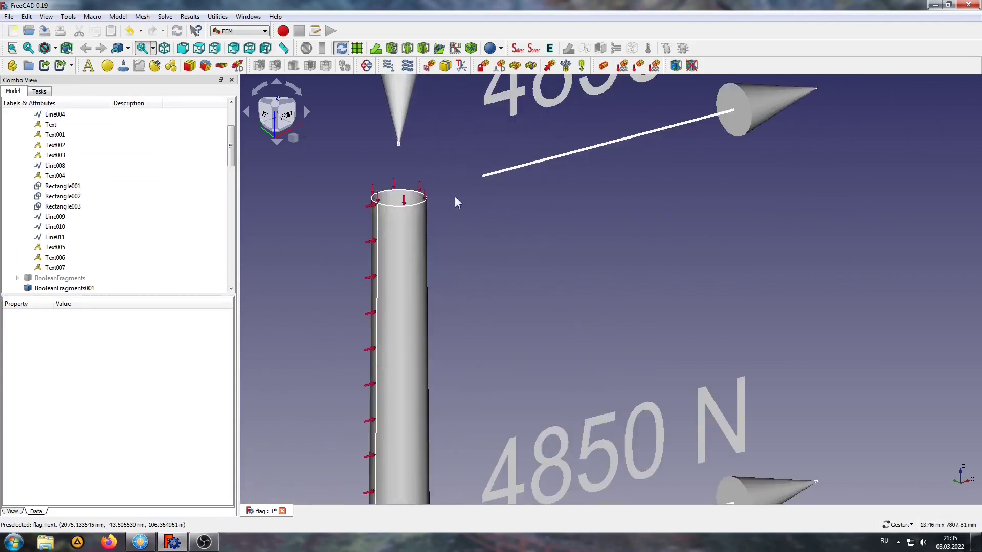
scroll(455, 196, up, 2)
- Add a 4850 N force on the pole's top rim edge along its 4850 N arrow
click(548, 67)
text(4850)
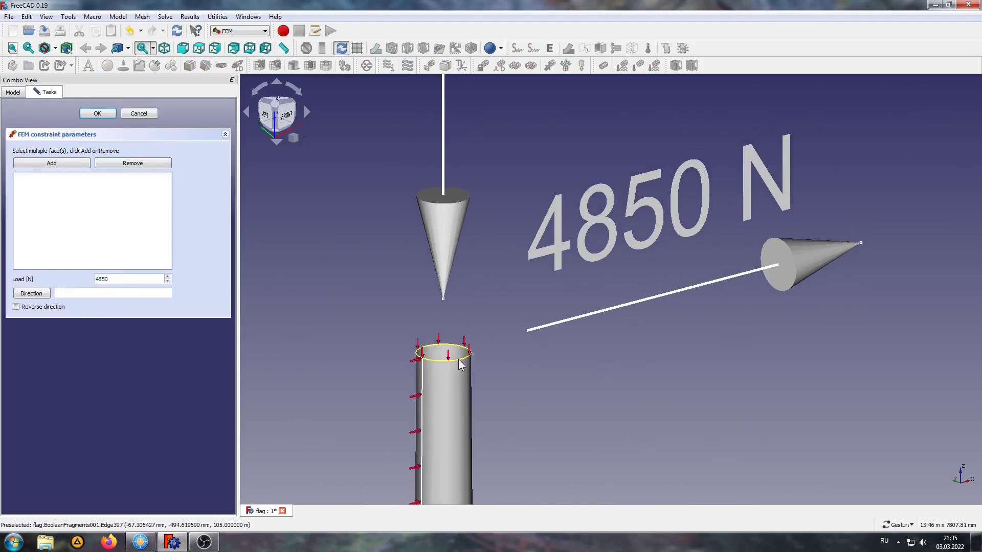
click(458, 359)
click(55, 164)
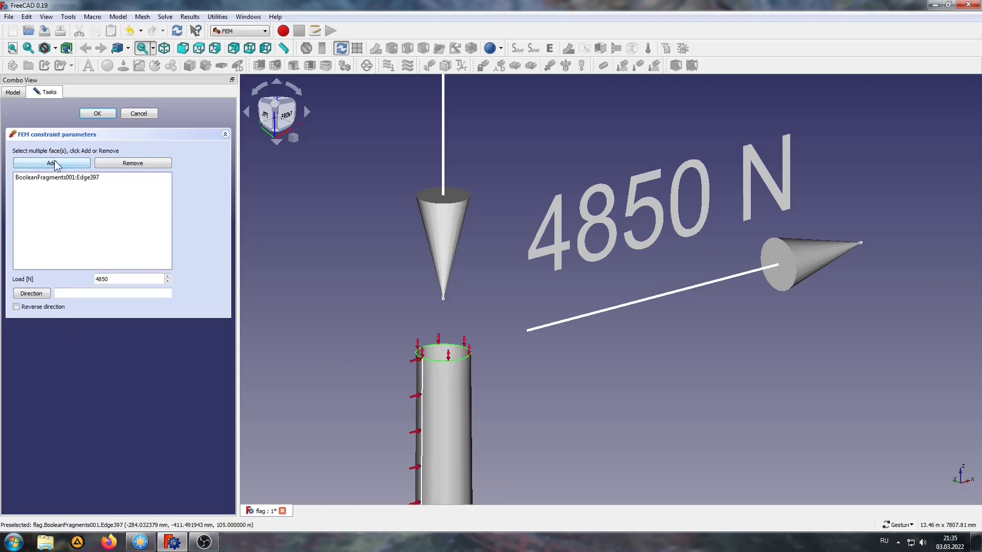
scroll(359, 368, up, 2)
click(659, 290)
click(37, 296)
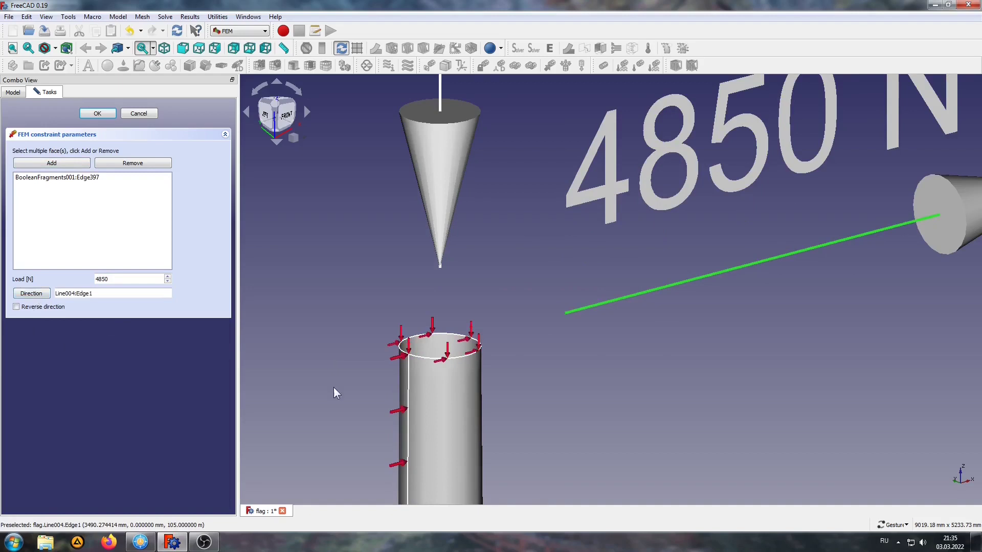
scroll(443, 372, up, 2)
scroll(461, 363, up, 1)
scroll(614, 280, down, 3)
scroll(670, 360, down, 2)
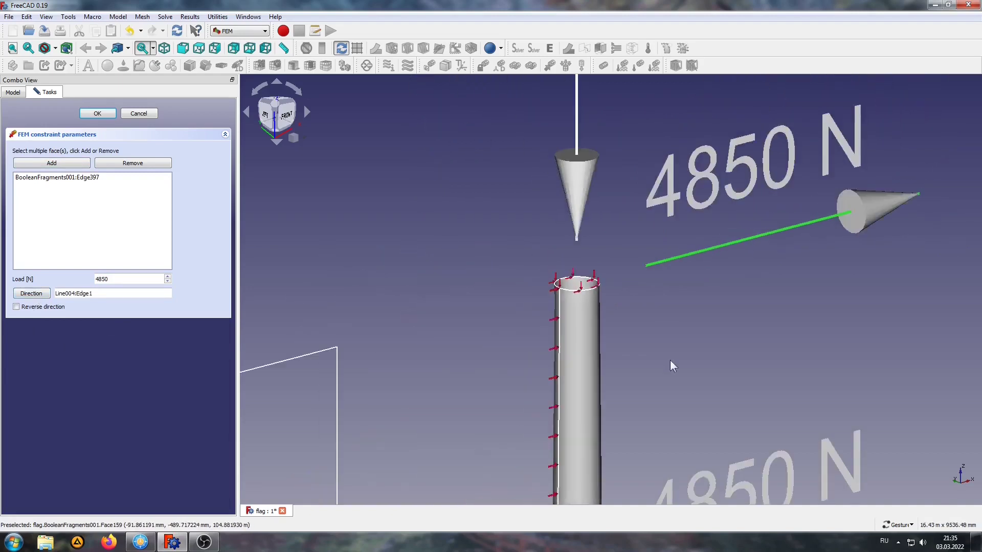
scroll(669, 360, down, 2)
click(97, 113)
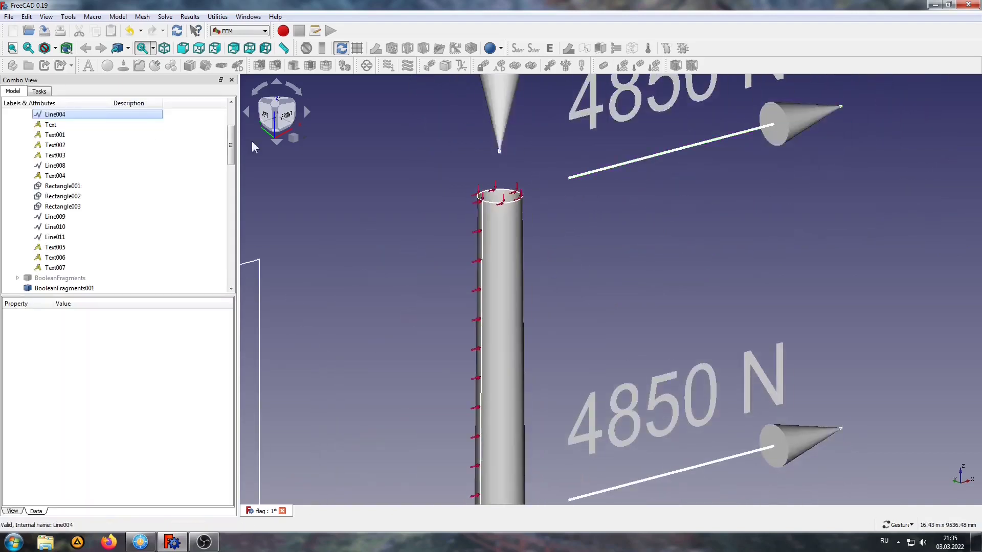
click(254, 148)
scroll(551, 357, down, 2)
scroll(523, 256, up, 1)
scroll(508, 277, up, 2)
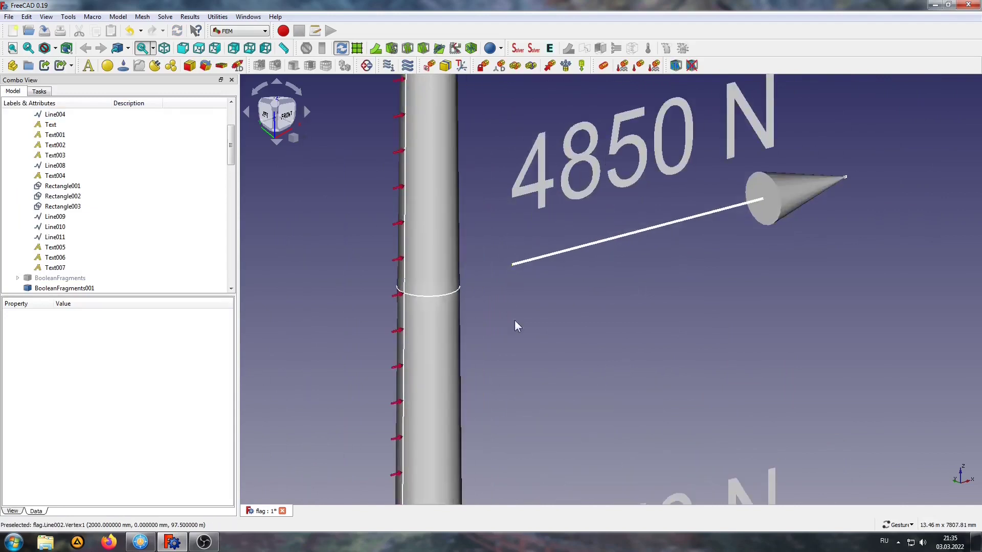
- Add another 4850 N force on the next circular edge along its arrow line
click(550, 66)
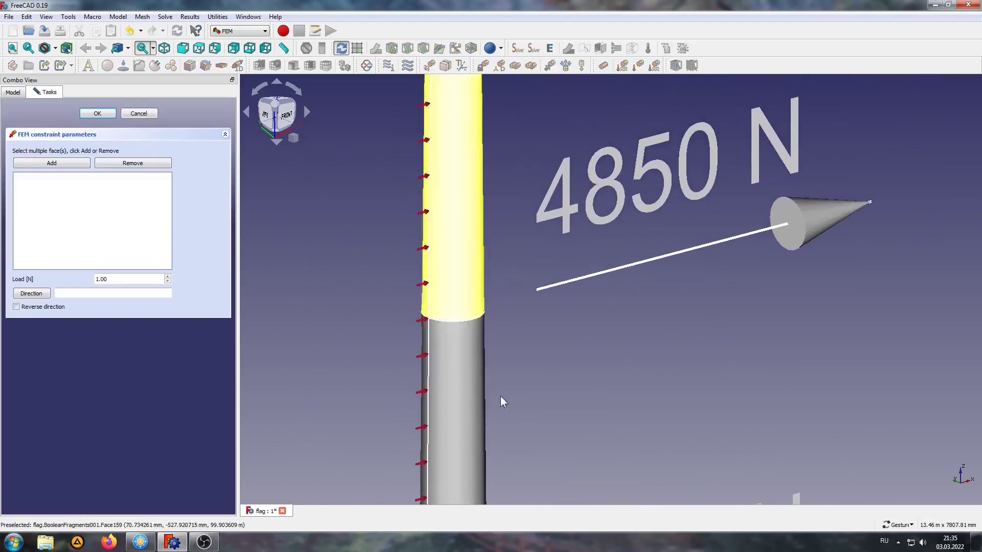
click(578, 278)
click(30, 294)
click(449, 322)
click(66, 163)
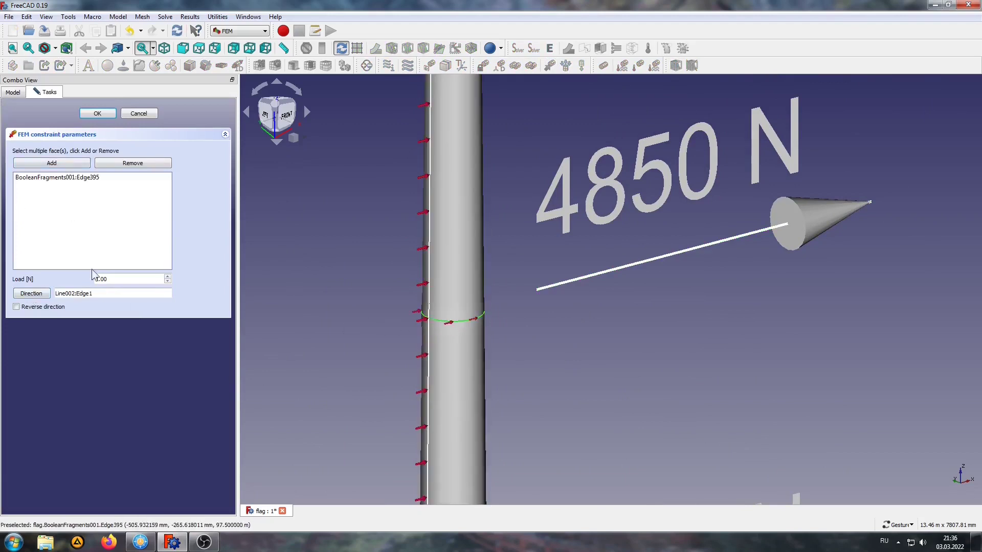
click(124, 280)
text(0)
click(98, 113)
- Add a 4850 N force on mast edge Edge393 directed along Line003
scroll(362, 271, down, 3)
scroll(479, 314, up, 2)
scroll(460, 382, up, 2)
right_drag(460, 382, 571, 414)
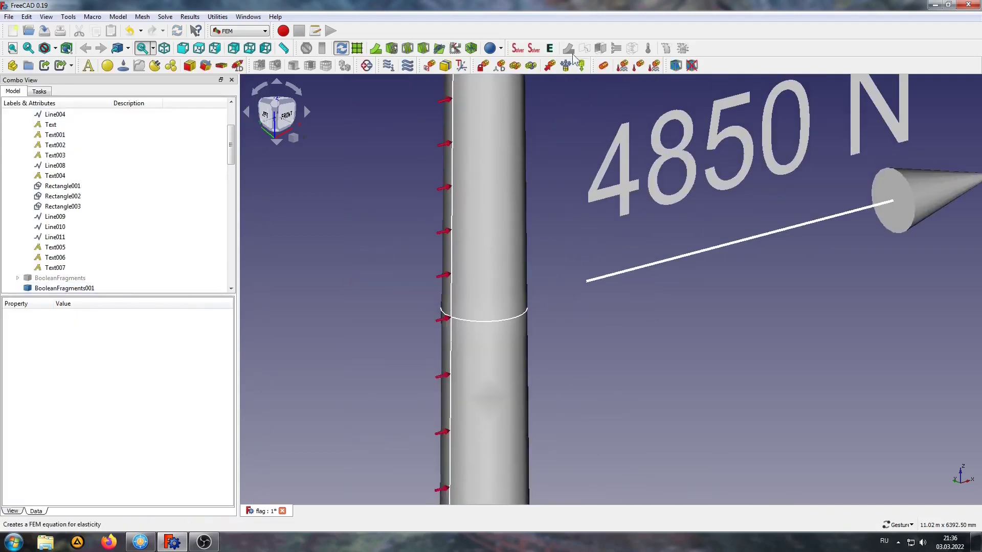
click(548, 67)
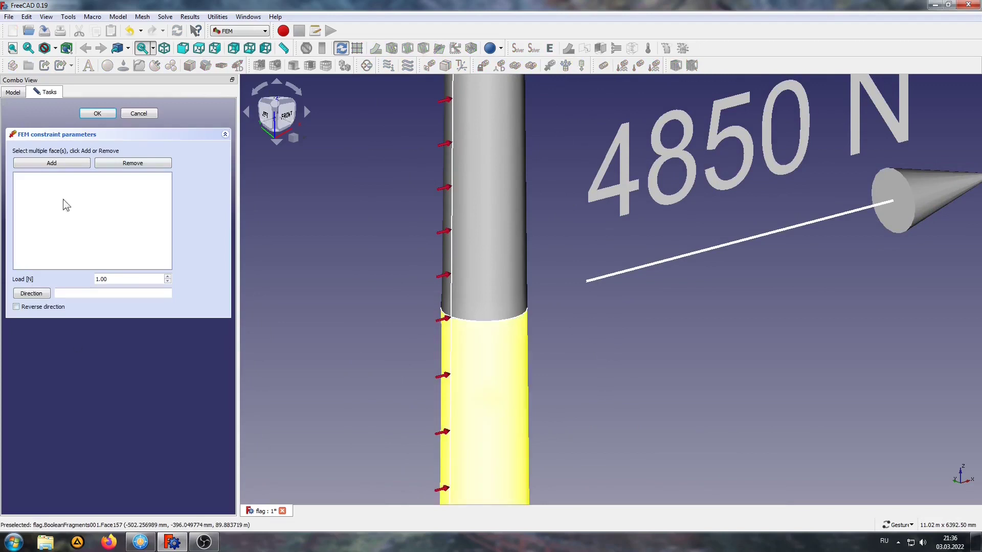
click(485, 322)
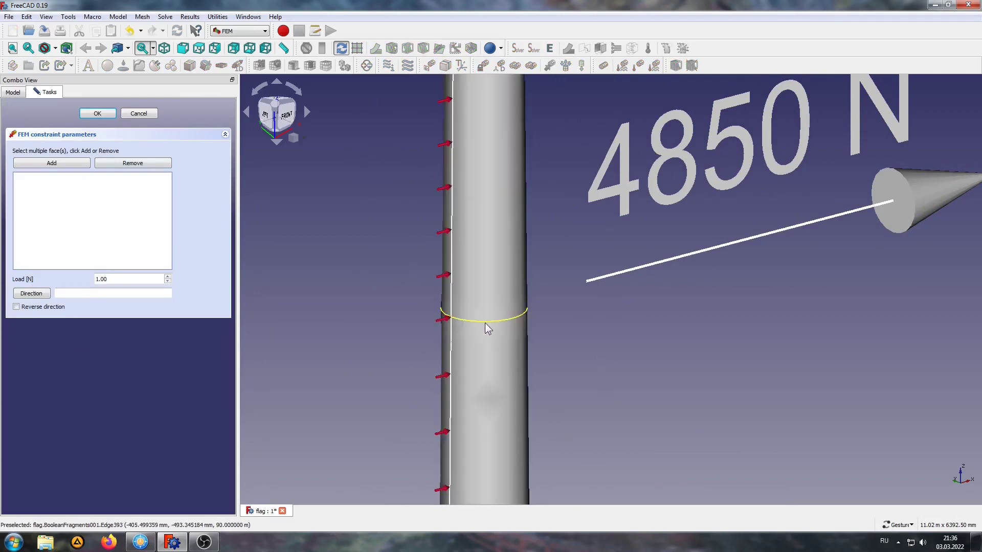
click(54, 164)
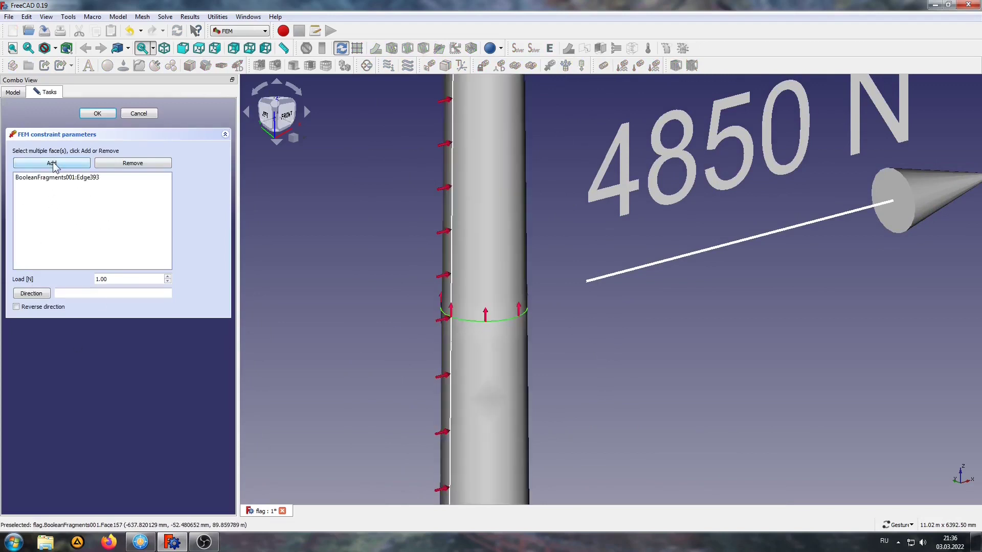
click(679, 258)
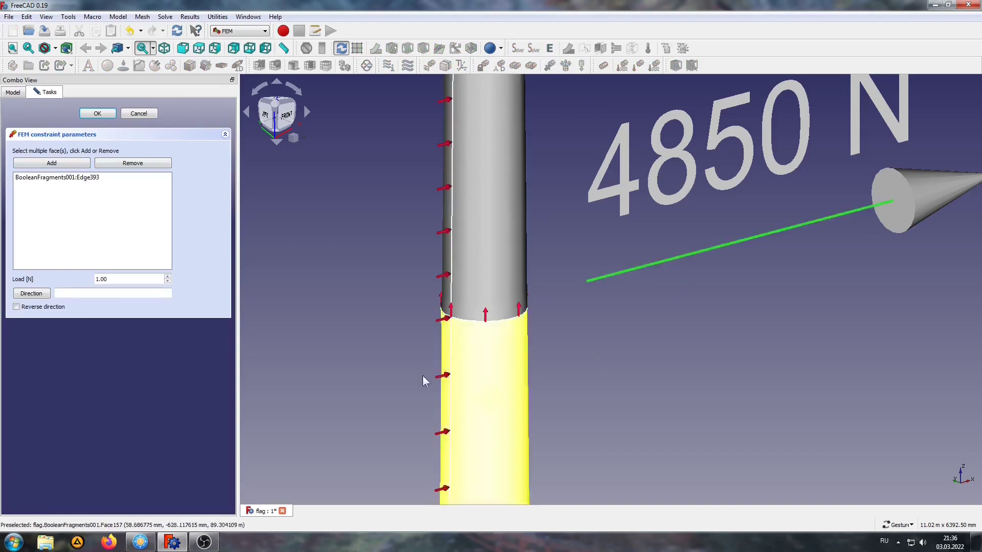
click(34, 293)
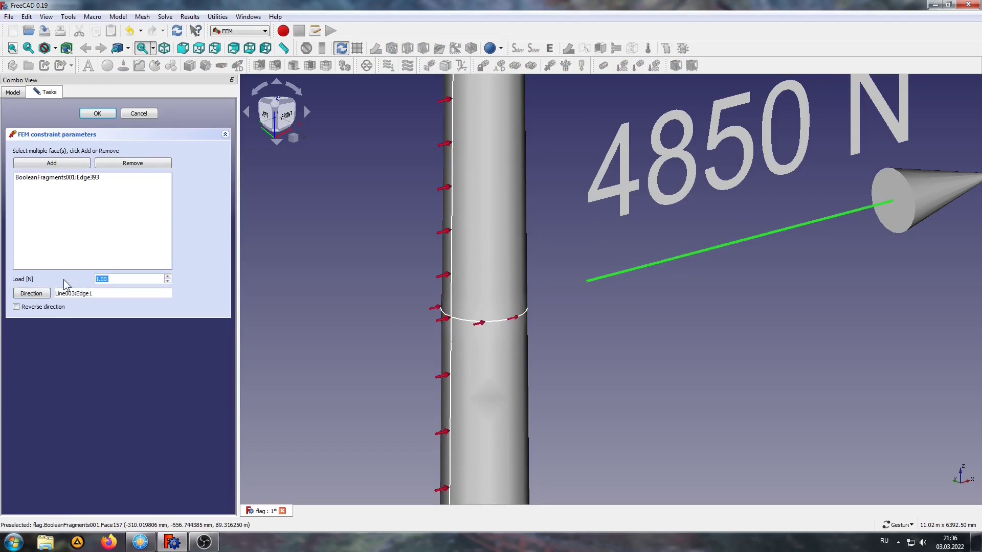
text(4850)
scroll(388, 299, down, 2)
scroll(388, 300, down, 1)
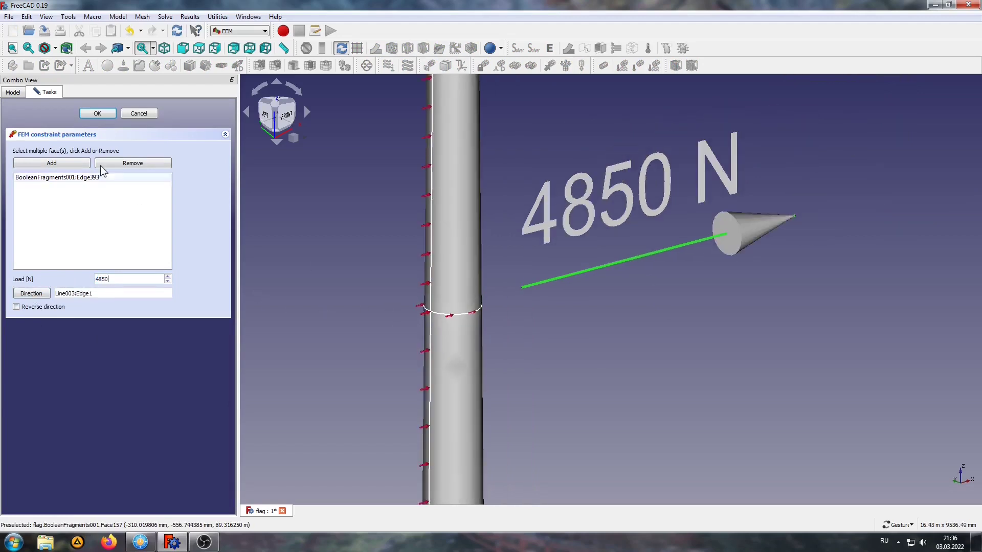
click(98, 113)
scroll(529, 332, down, 2)
scroll(529, 332, down, 3)
scroll(528, 335, down, 2)
scroll(554, 378, down, 2)
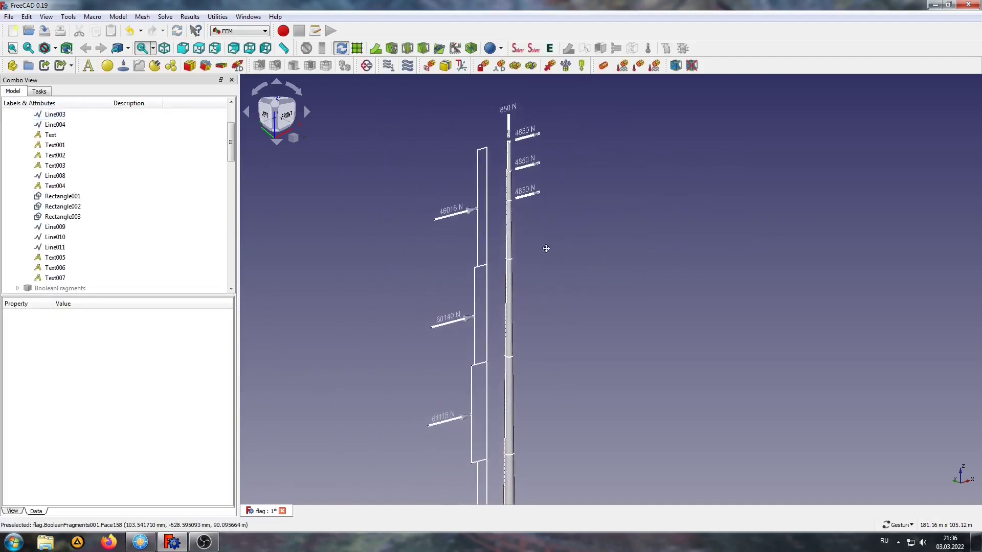
- In SolverCcxTools choose Static, write the .inp file and run CalculiX
right_click(554, 291)
click(628, 237)
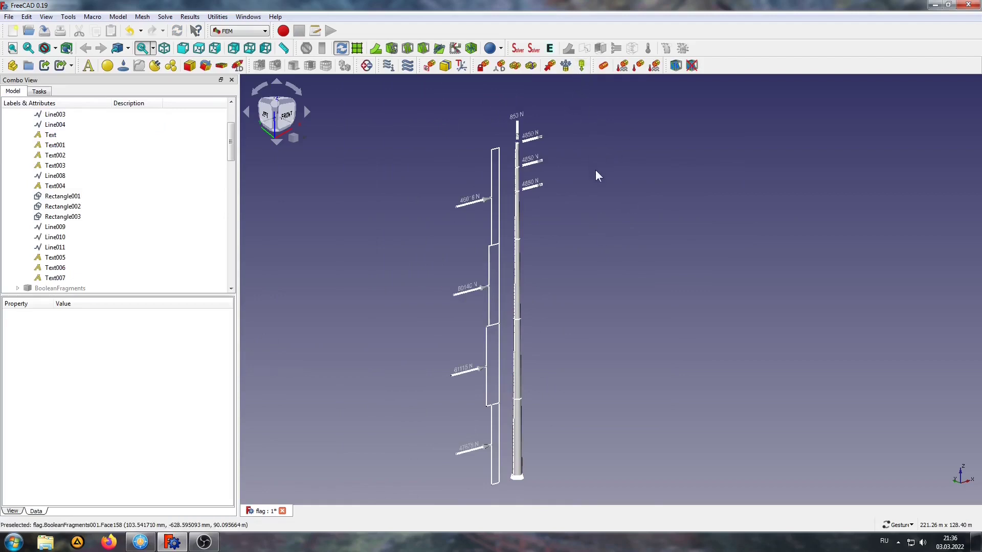
mouse_move(231, 146)
mouse_down()
mouse_move(238, 263)
mouse_move(225, 149)
mouse_move(227, 170)
mouse_up()
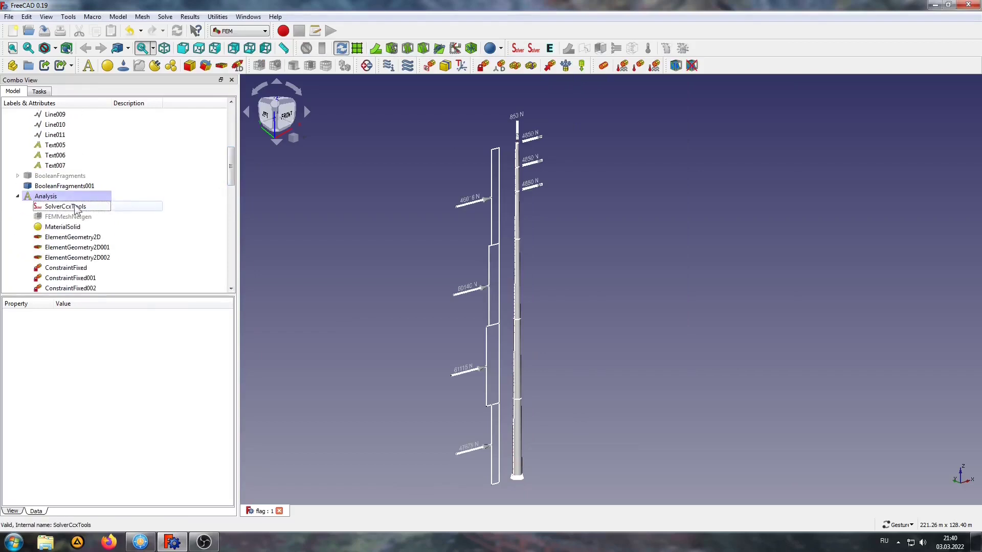
double_click(65, 206)
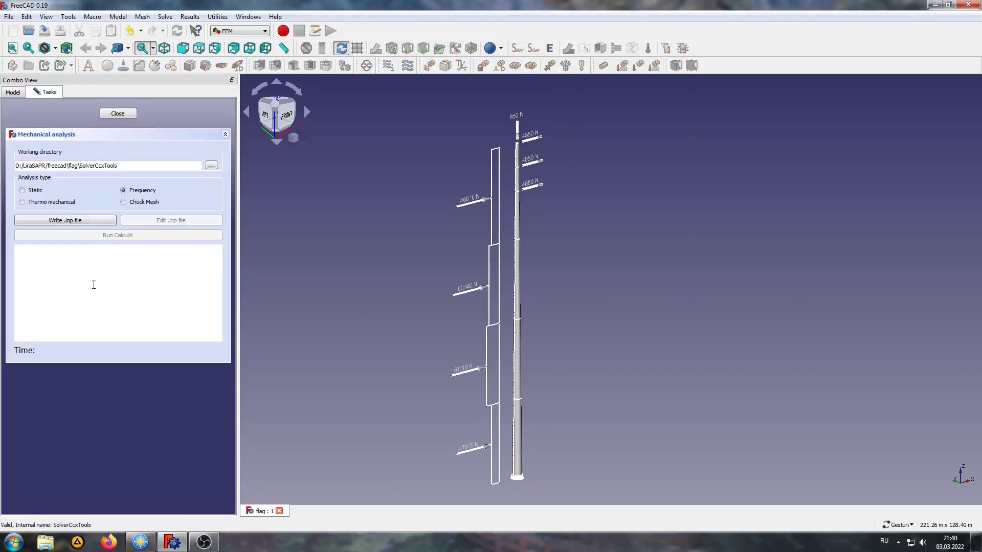
click(22, 190)
click(59, 218)
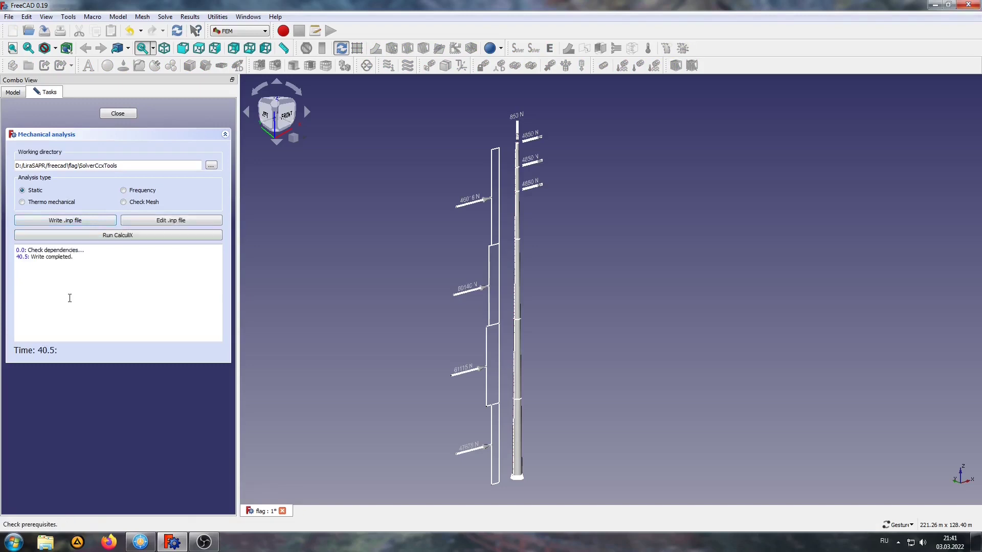
click(84, 236)
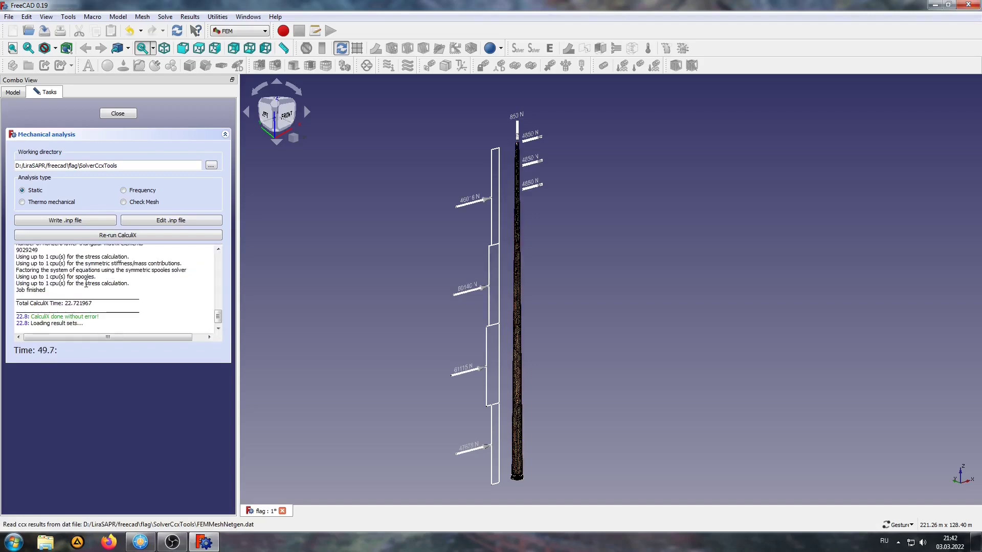
- Close the solver panel and hide the nagruzki loads group
click(119, 113)
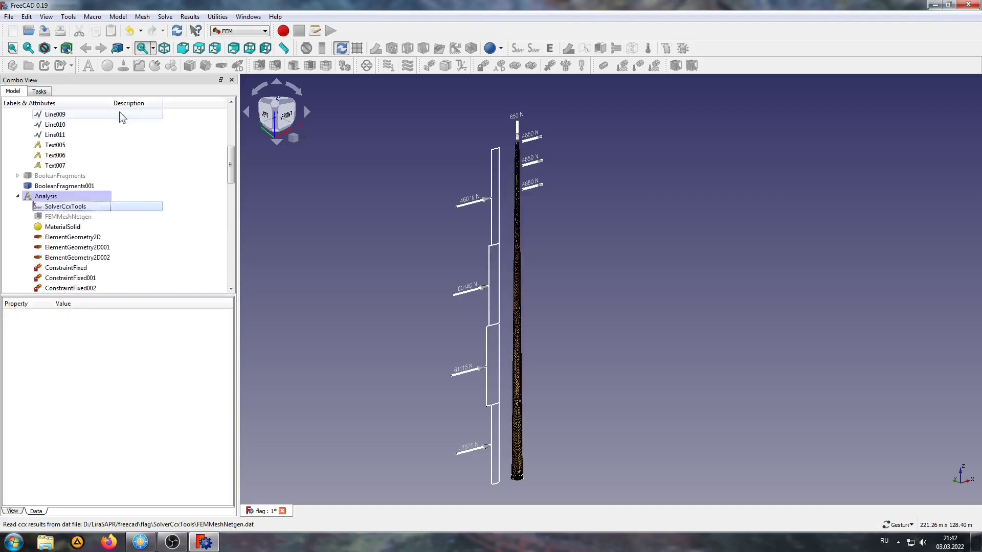
click(18, 143)
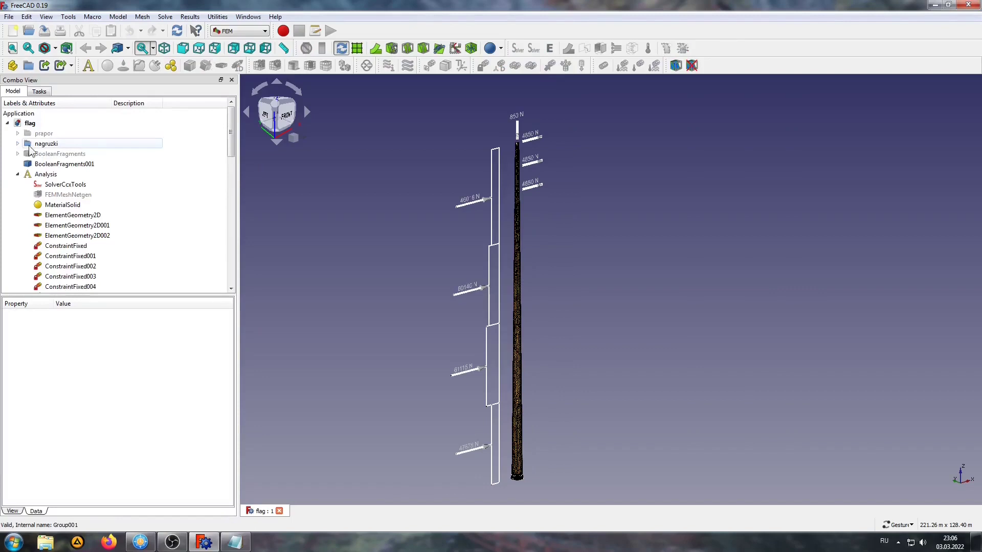
key(space)
click(50, 164)
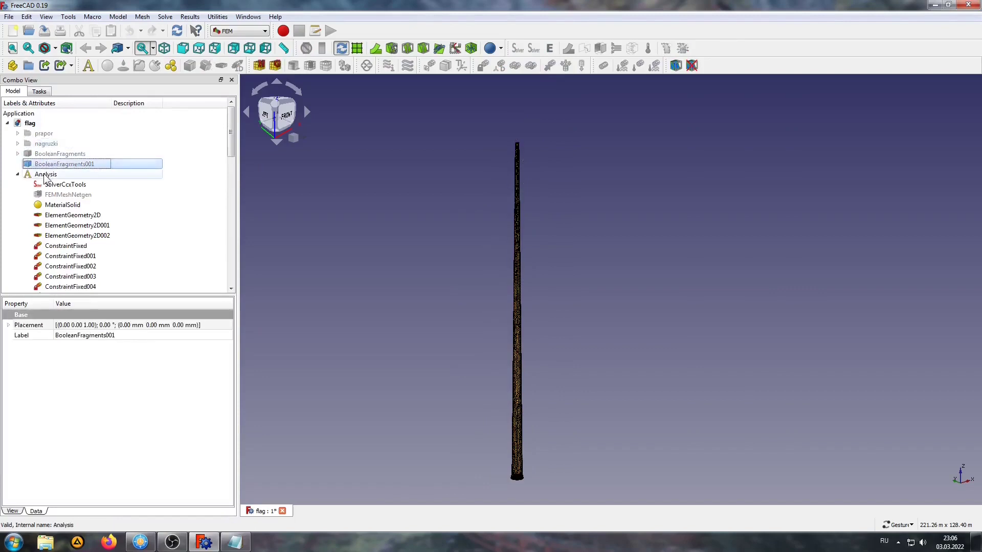
click(46, 175)
scroll(170, 192, down, 12)
scroll(168, 194, down, 3)
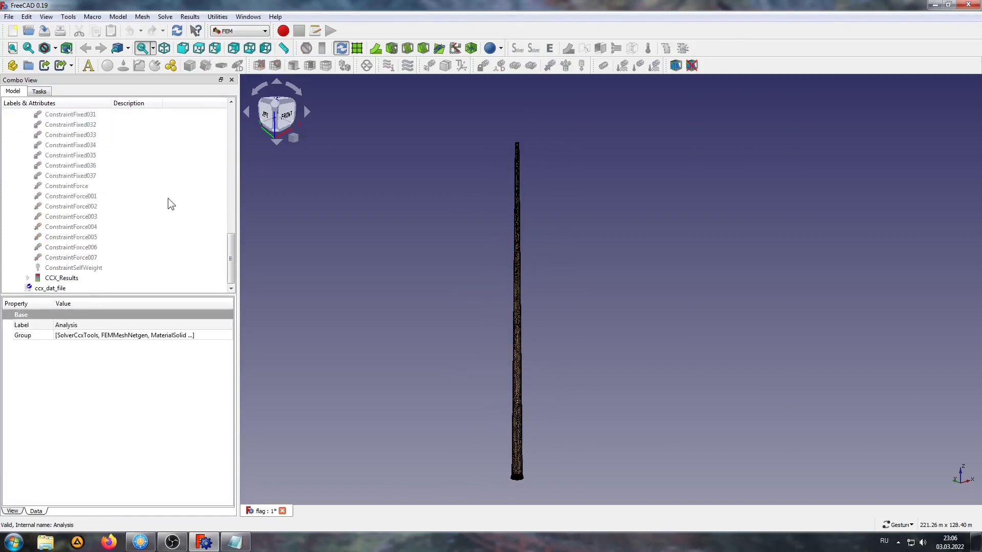
- Display CCX_Results as displacement magnitude (max 3154.04 mm) with deformation factor 3.3
click(141, 281)
click(322, 48)
click(46, 177)
click(23, 310)
drag(84, 310, 223, 318)
mouse_move(508, 338)
mouse_down()
mouse_move(439, 339)
mouse_move(441, 373)
mouse_move(390, 340)
mouse_move(313, 333)
mouse_move(399, 341)
mouse_move(407, 364)
mouse_move(410, 350)
mouse_up()
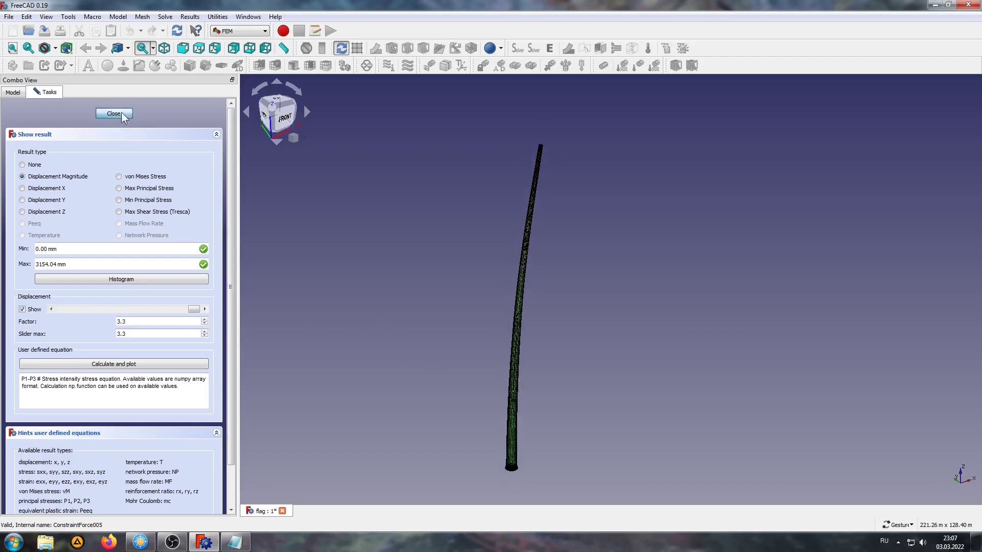
click(122, 114)
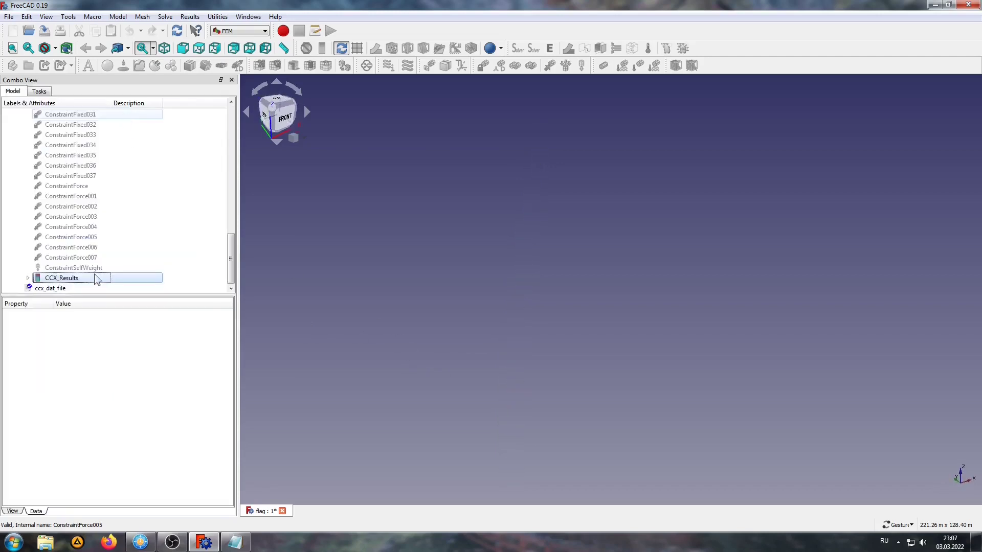
- Open ccx_dat_file and copy its entire reaction-force listing
double_click(51, 289)
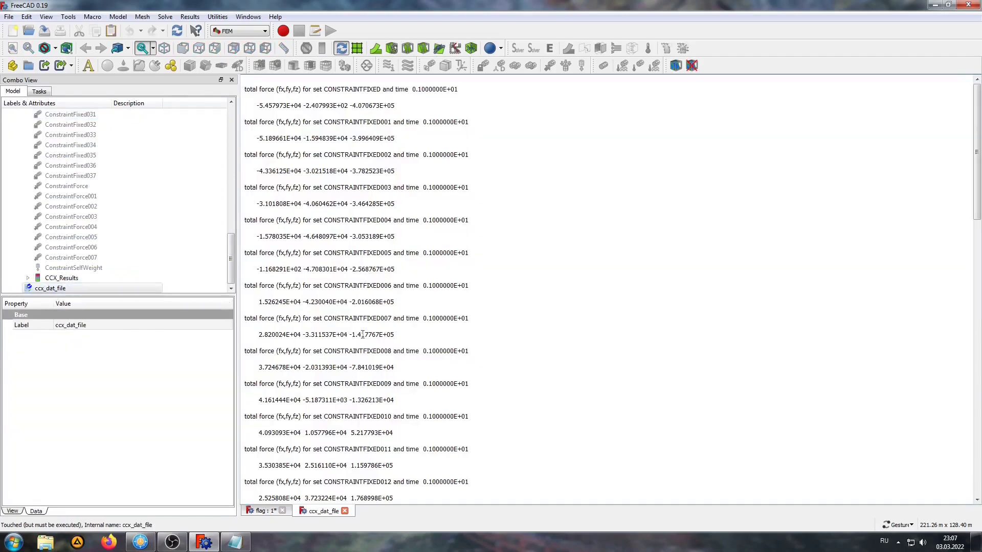
scroll(402, 297, down, 4)
scroll(402, 297, down, 4)
scroll(402, 297, down, 4)
scroll(401, 297, down, 5)
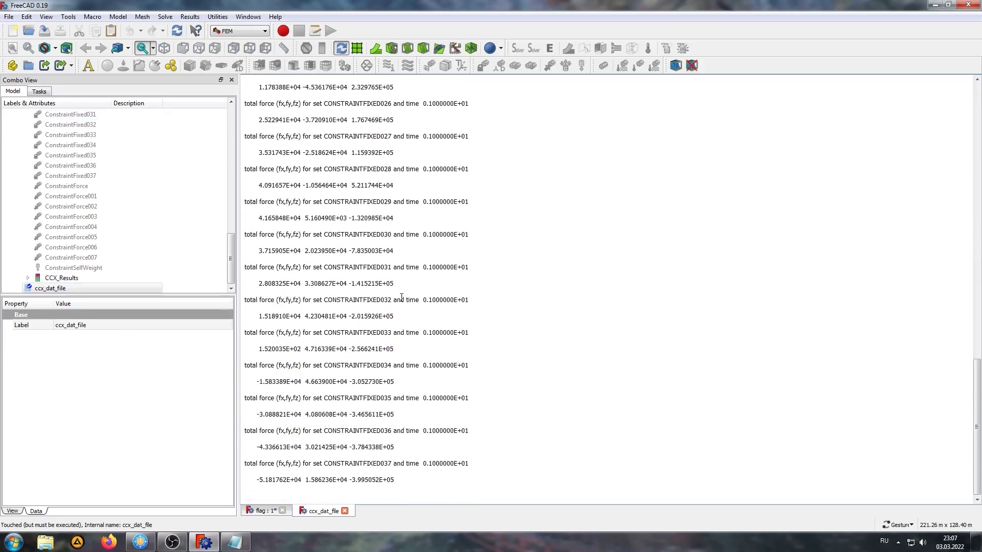
key(ctrl+a)
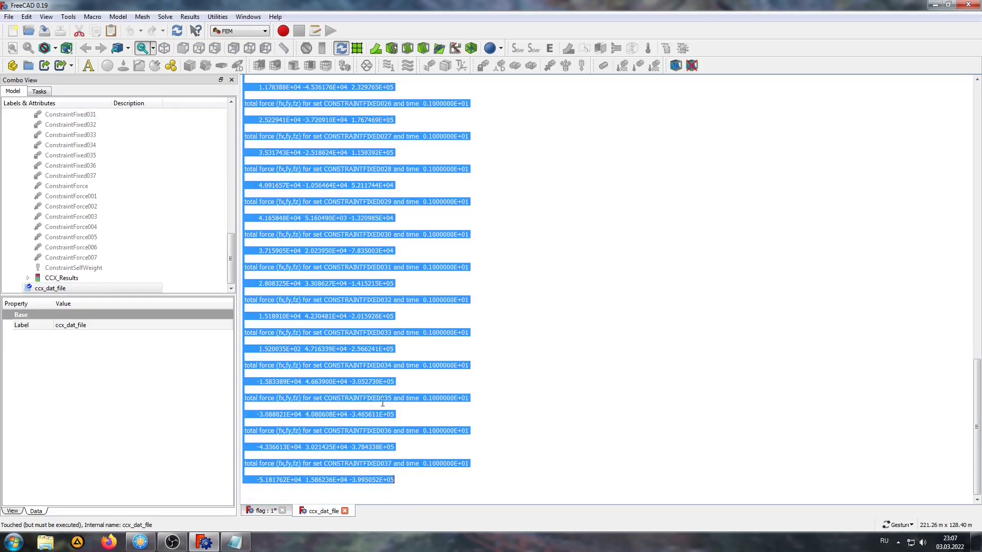
right_click(342, 295)
click(366, 340)
- Paste the reaction forces into a new untitled Notepad document, then minimize it
click(234, 542)
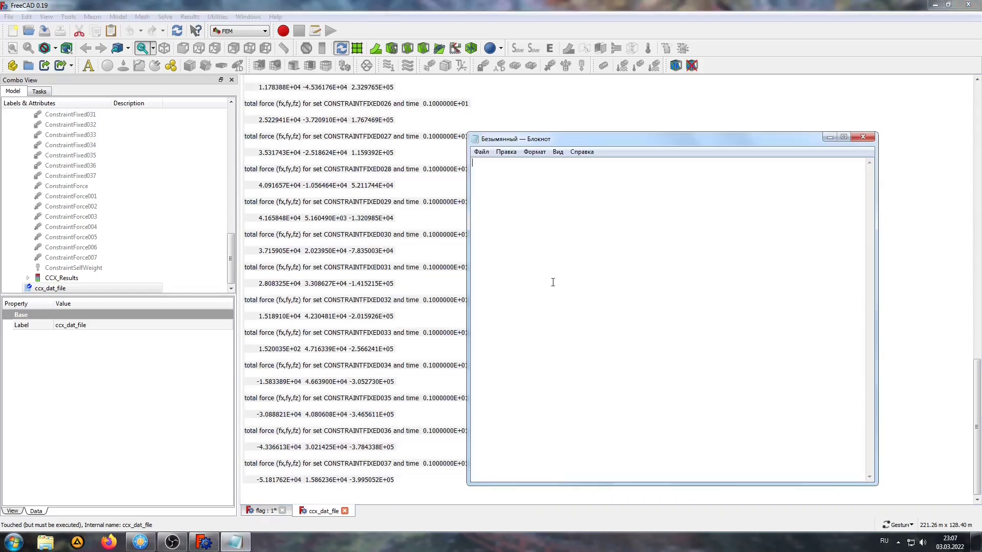
right_click(488, 171)
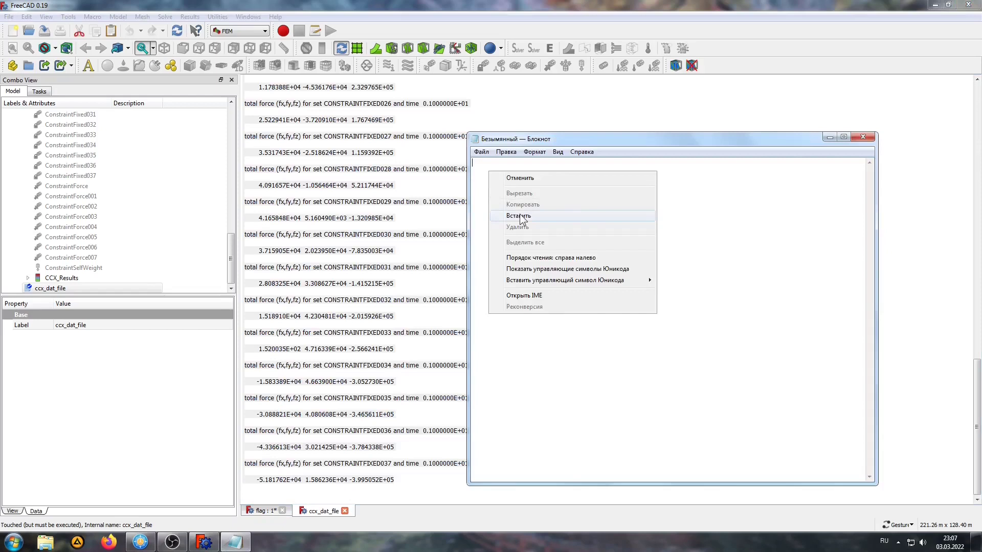
click(520, 217)
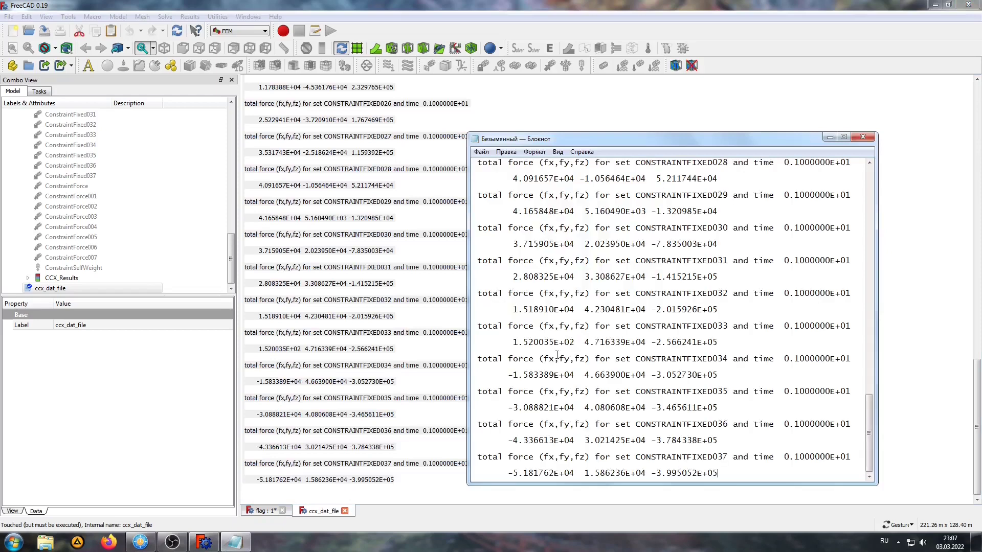
click(829, 137)
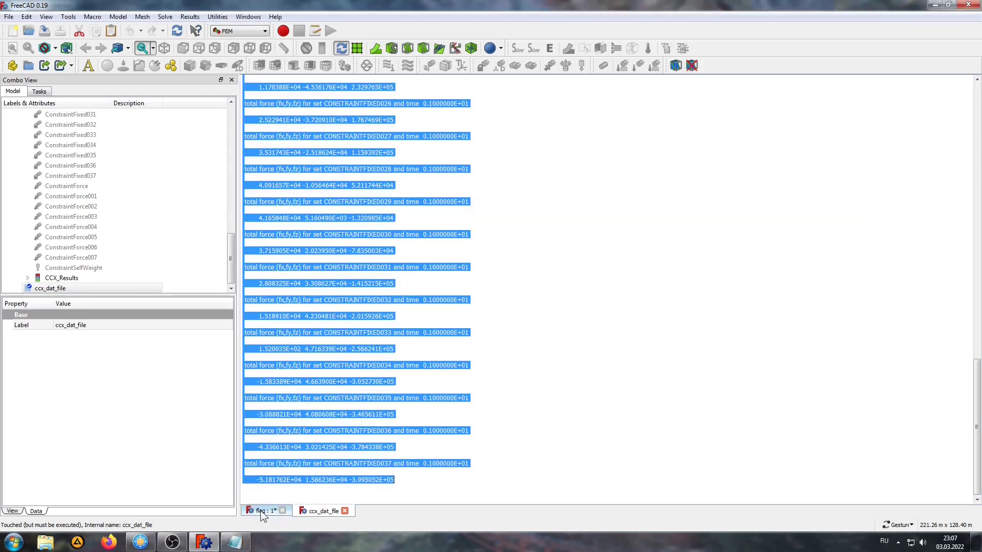
- Create a result pipeline from CCX_Results and show it as a solid surface
click(263, 511)
click(59, 277)
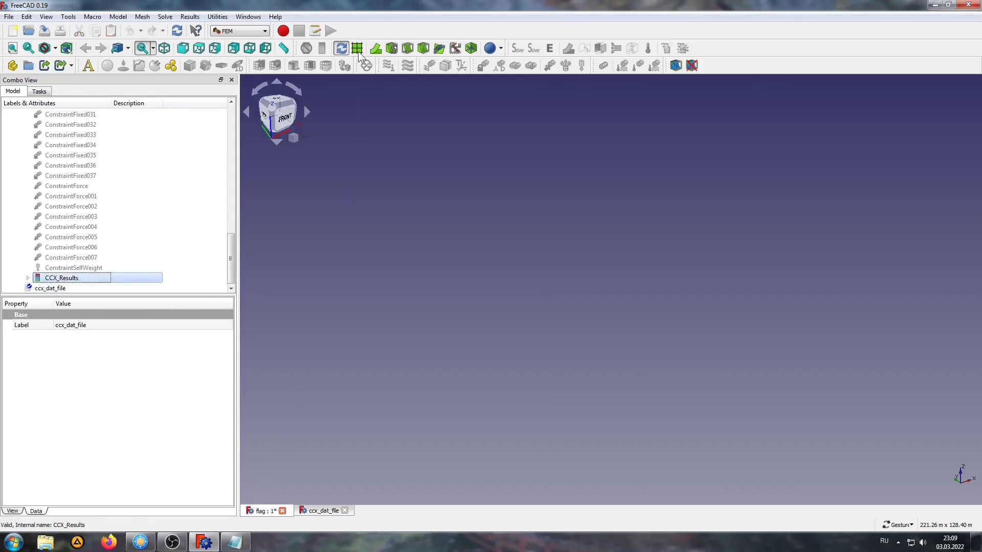
click(357, 51)
double_click(41, 289)
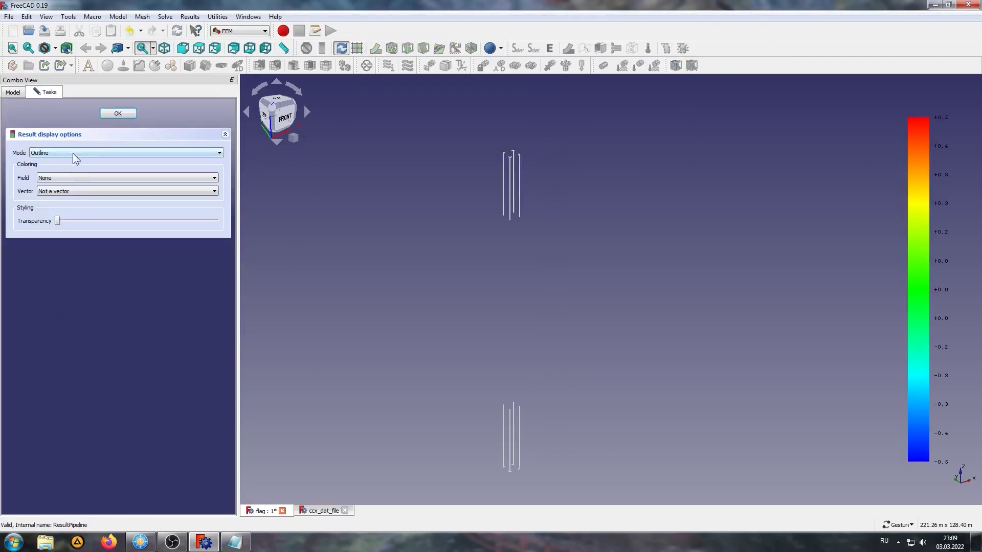
click(74, 153)
key(Escape)
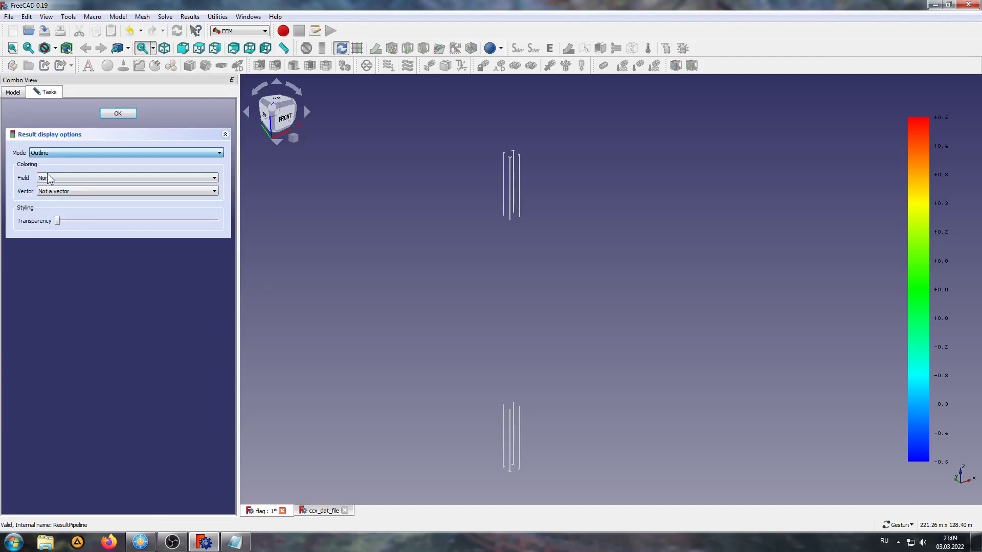
key(Down)
key(Down)
- Colour the flagpole by Major Principal Stress (-109.435 to 346.676) and zoom in
click(74, 183)
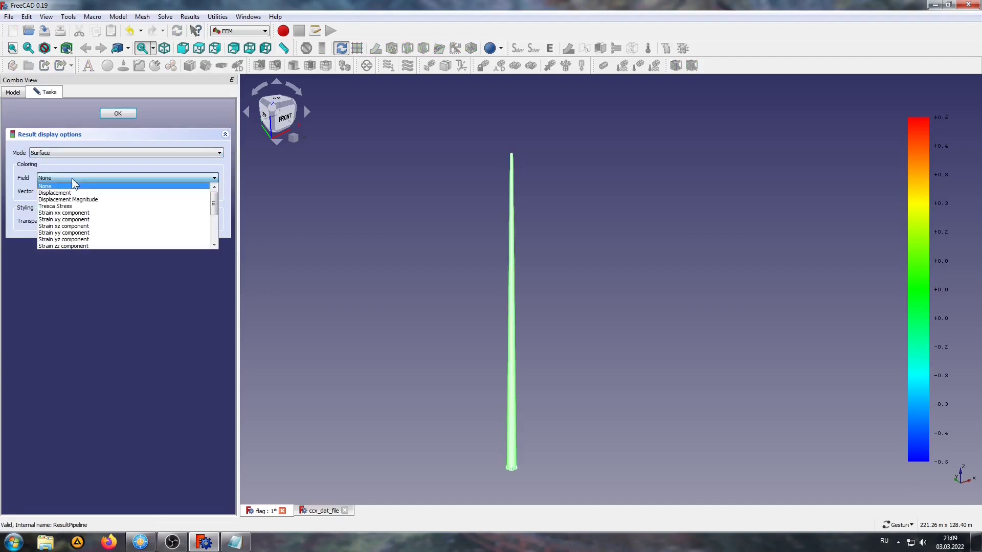
scroll(127, 212, down, 3)
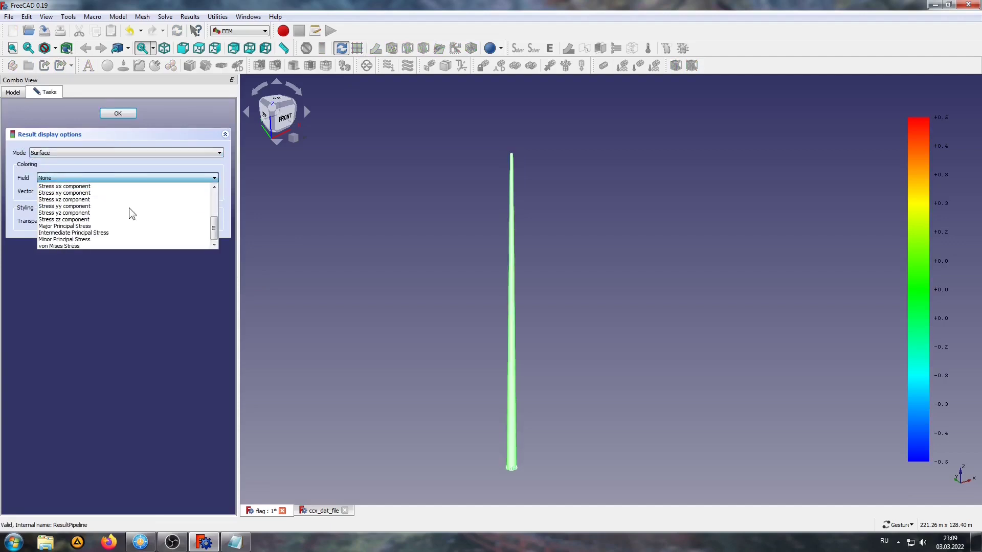
click(54, 227)
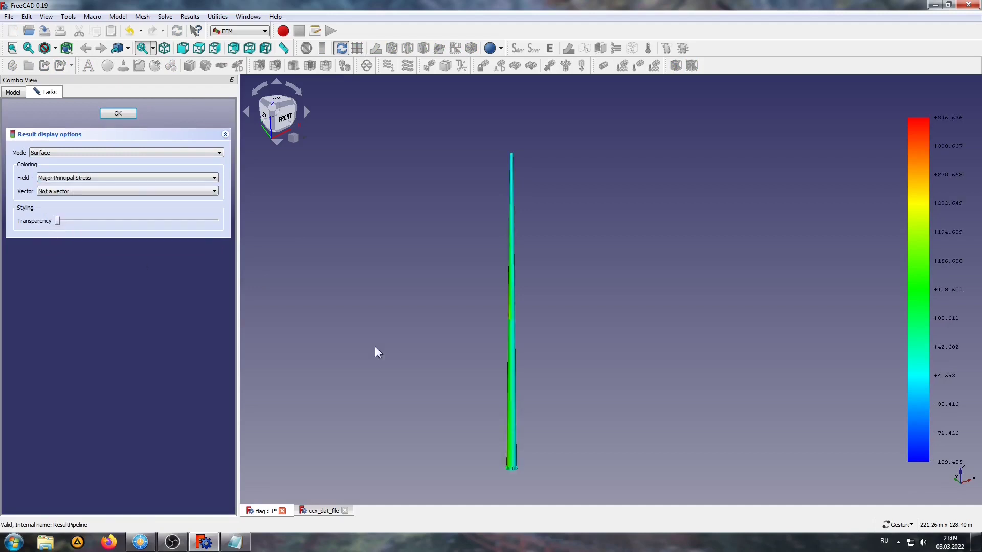
scroll(504, 470, up, 2)
scroll(488, 438, up, 2)
scroll(479, 404, up, 3)
scroll(524, 367, up, 2)
- Switch view navigation to OpenInventor style and orbit to view the base from below
mouse_move(525, 367)
mouse_down()
mouse_move(535, 368)
mouse_move(389, 427)
mouse_up()
scroll(535, 368, down, 3)
scroll(453, 357, down, 2)
scroll(487, 355, down, 1)
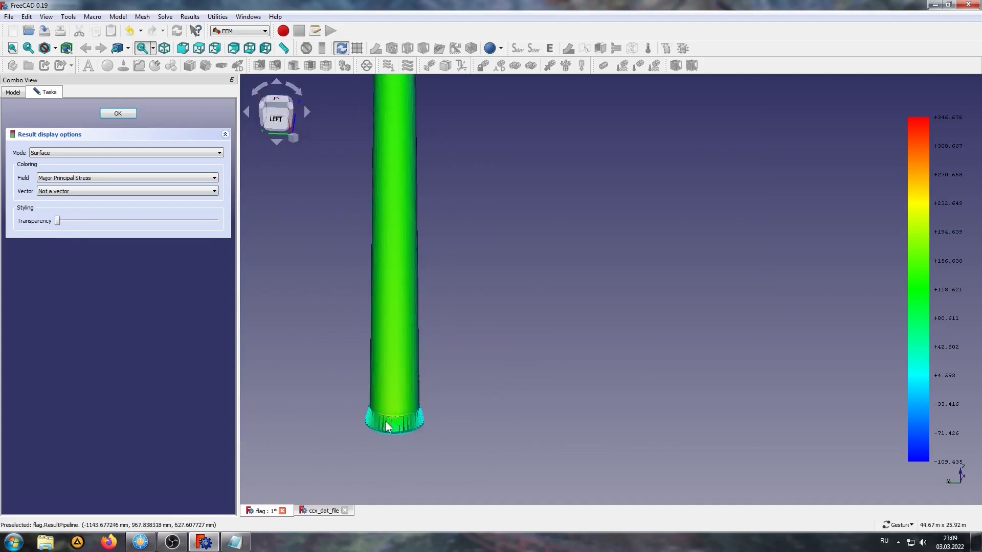
scroll(385, 427, up, 4)
scroll(385, 422, up, 1)
scroll(421, 401, up, 2)
scroll(508, 333, up, 2)
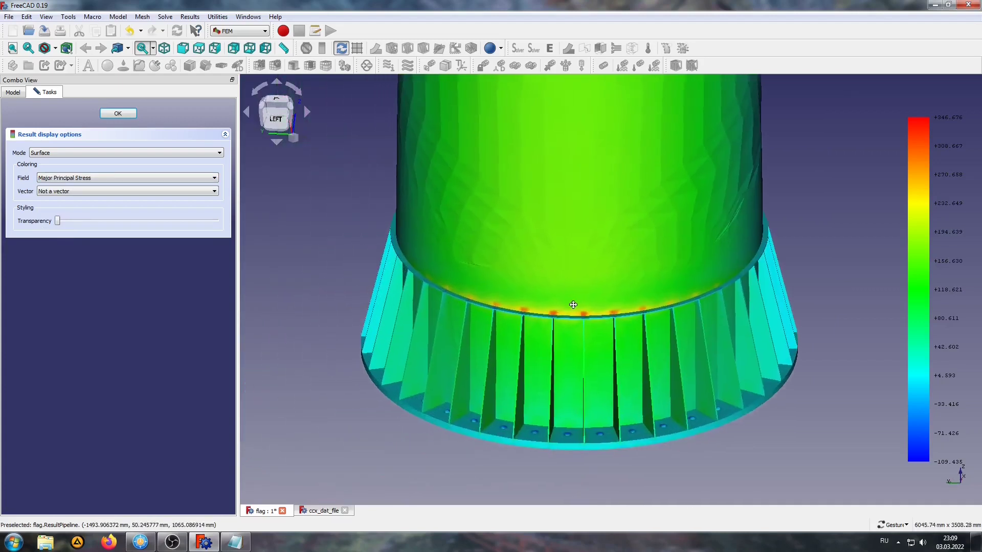
scroll(584, 317, up, 1)
click(892, 524)
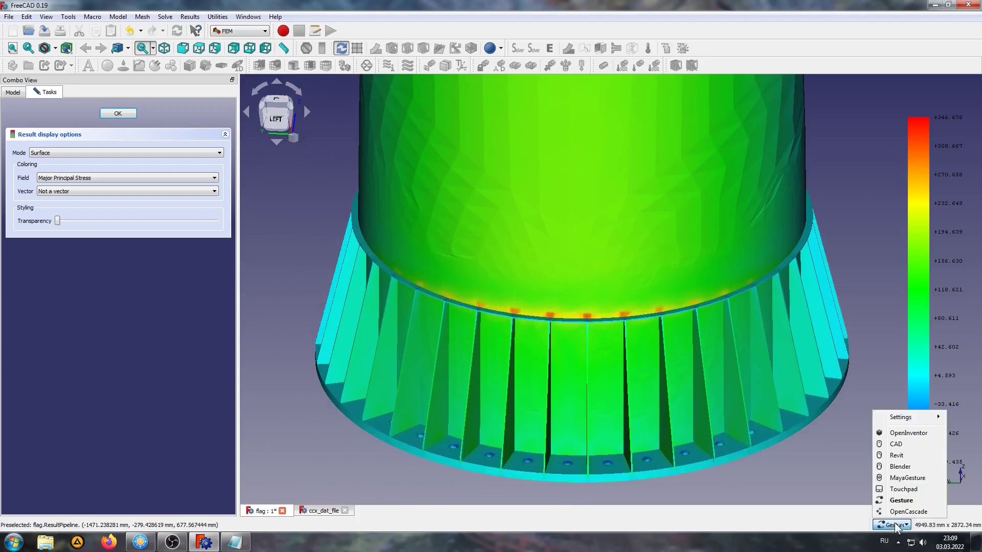
click(903, 433)
drag(605, 298, 574, 322)
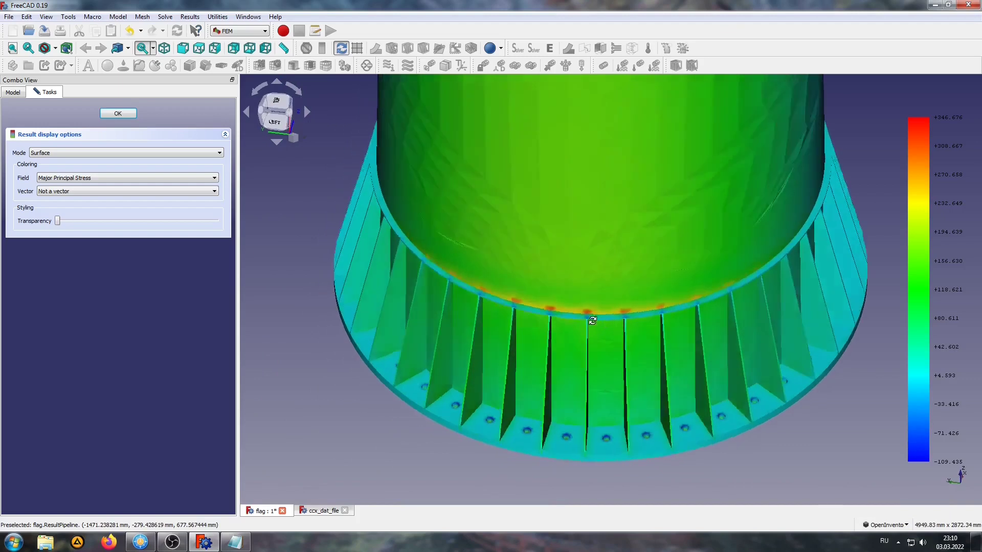
- Show Minor Principal Stress on the model and orbit around the flanged base
click(73, 180)
click(51, 239)
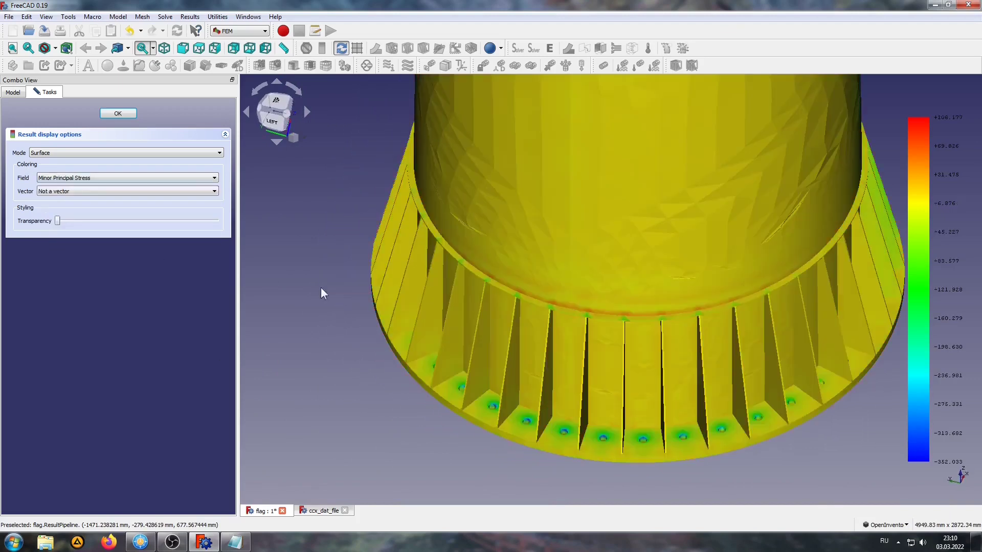
scroll(366, 299, down, 3)
scroll(540, 277, down, 2)
mouse_move(540, 277)
mouse_down()
mouse_move(317, 267)
mouse_move(688, 280)
mouse_move(542, 281)
mouse_move(786, 320)
mouse_up()
scroll(723, 339, up, 3)
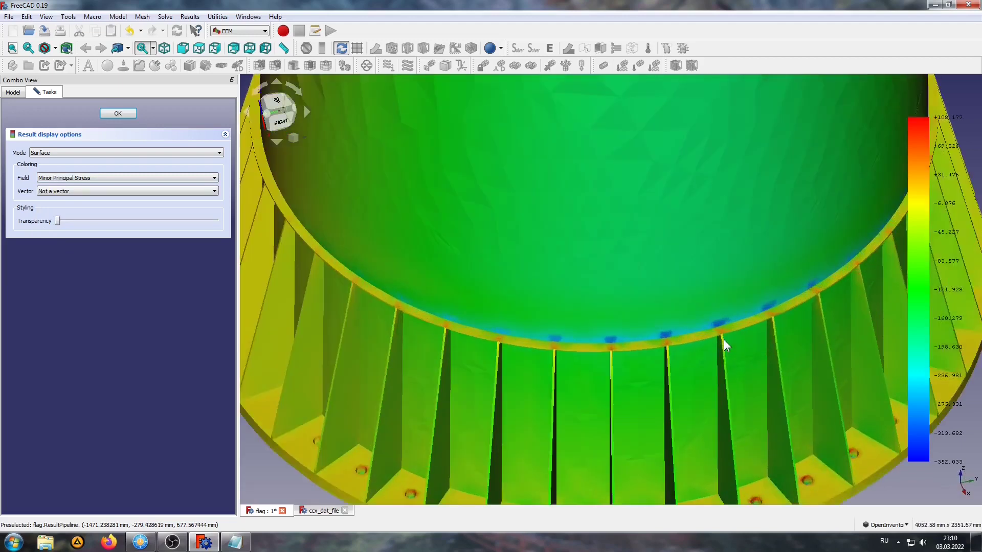
scroll(614, 307, up, 2)
scroll(569, 302, down, 4)
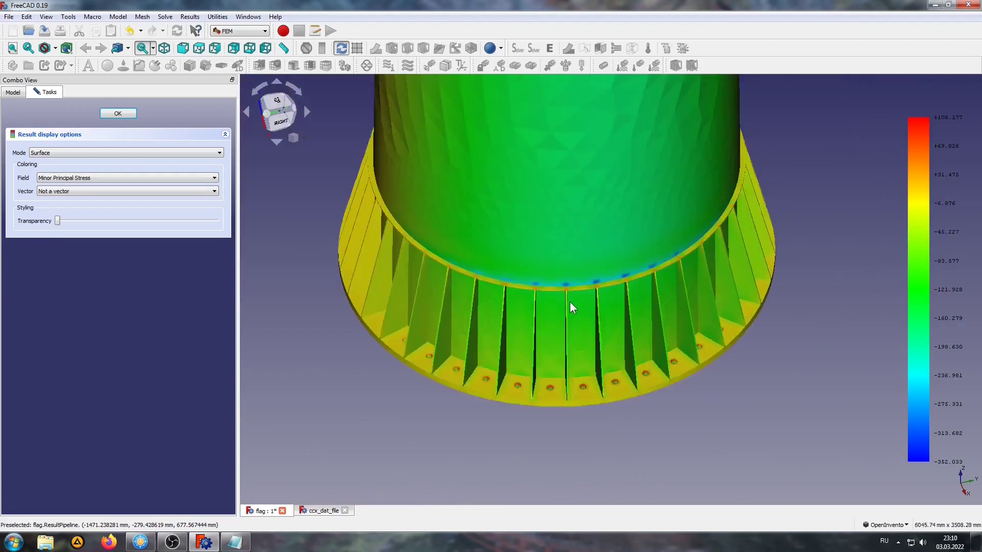
- Show von Mises Stress (0.207 to 244.063) and view the flange side-on
click(85, 176)
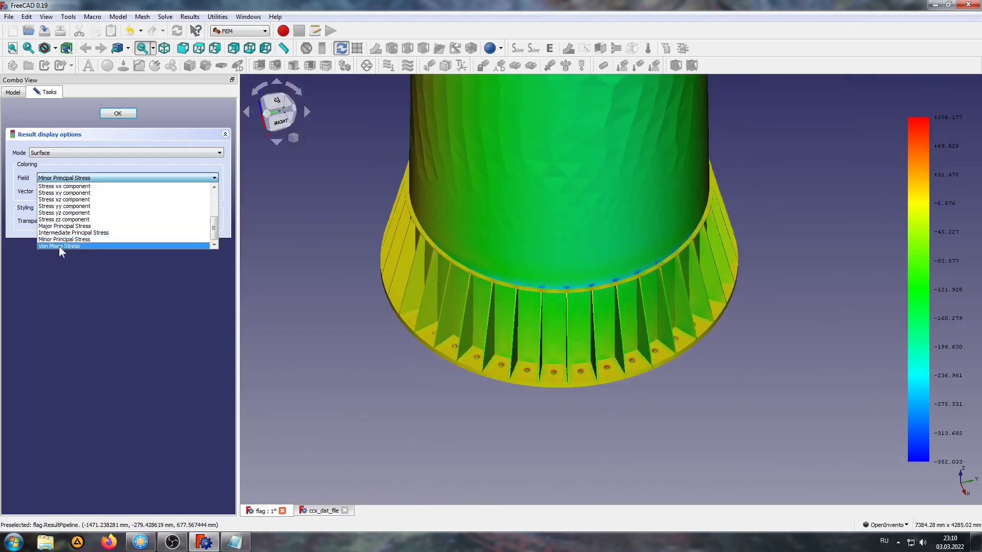
click(60, 247)
mouse_move(539, 317)
middle_down()
mouse_move(627, 305)
mouse_move(439, 344)
mouse_move(658, 333)
mouse_move(769, 314)
middle_up()
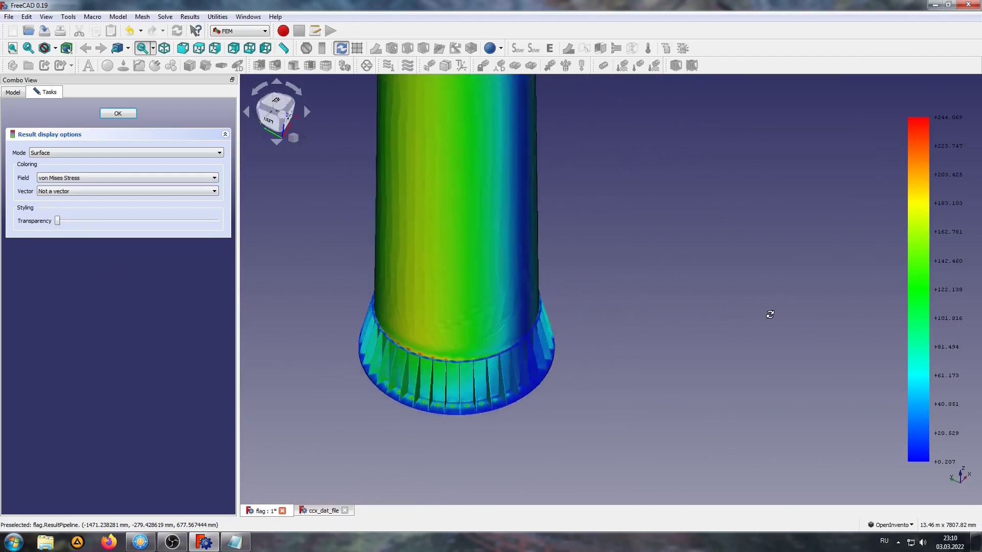
drag(456, 381, 402, 353)
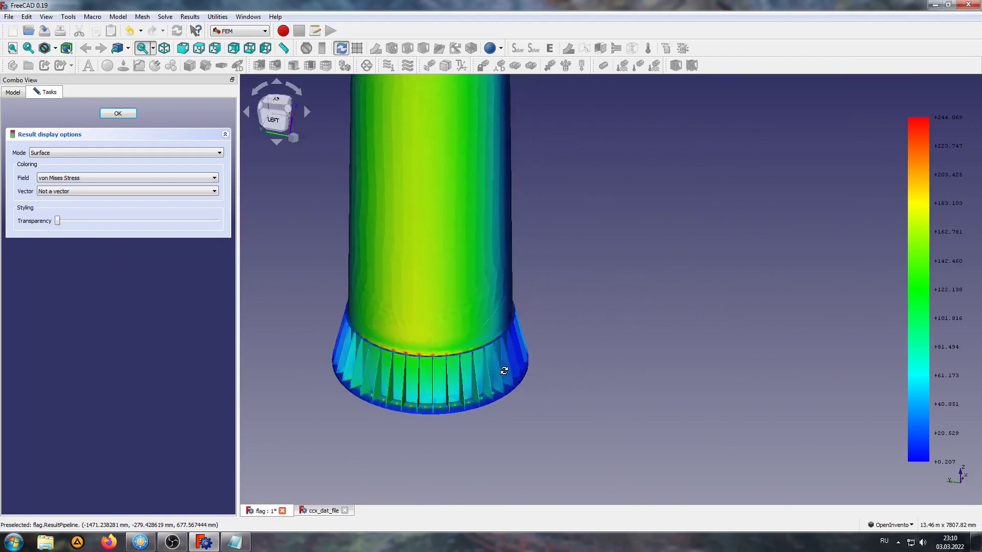
scroll(402, 352, up, 2)
scroll(402, 352, up, 2)
middle_drag(407, 352, 488, 331)
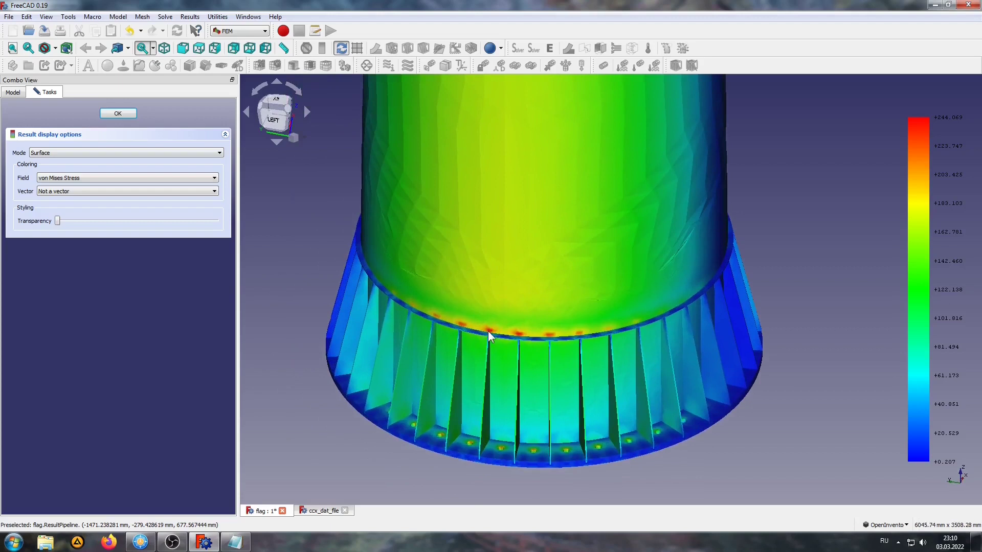
scroll(461, 374, down, 2)
middle_drag(467, 262, 493, 433)
scroll(521, 302, down, 2)
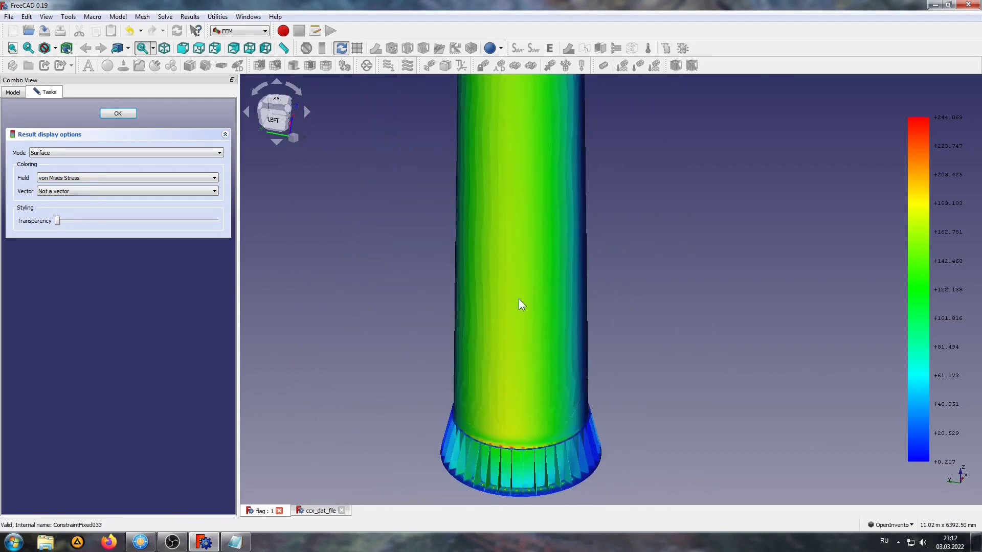
scroll(529, 278, down, 1)
mouse_move(529, 278)
middle_down()
mouse_move(521, 445)
mouse_move(534, 167)
mouse_move(493, 191)
mouse_move(470, 274)
middle_up()
scroll(469, 274, up, 1)
scroll(471, 275, up, 2)
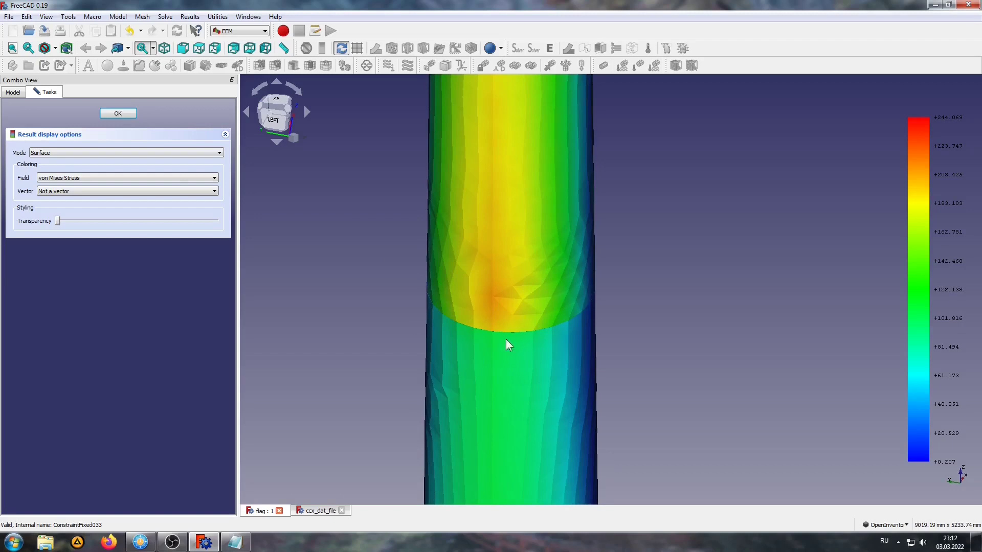
- Zoom and orbit to inspect the stress peak where the pole meets the finned base
scroll(487, 343, down, 3)
scroll(487, 343, down, 2)
scroll(486, 343, down, 2)
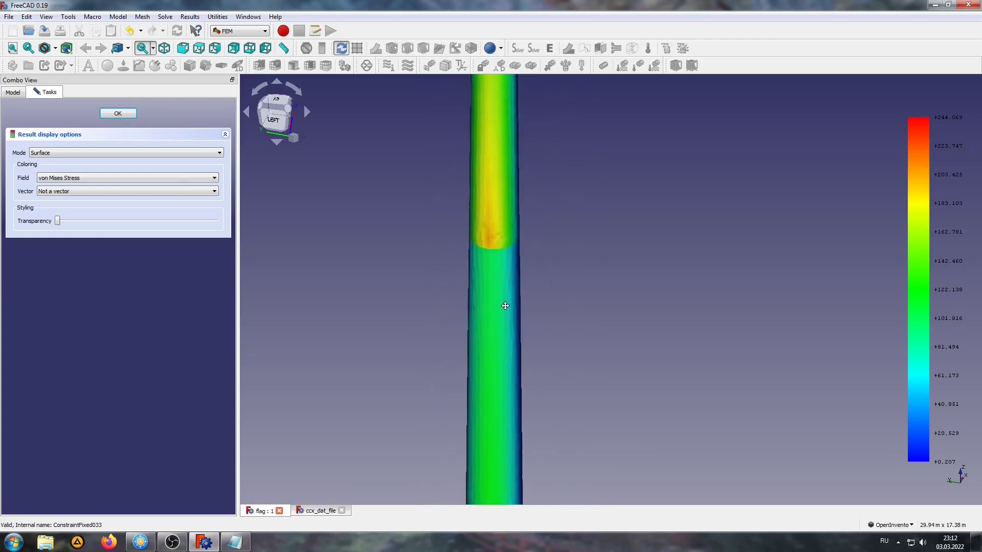
scroll(501, 139, down, 3)
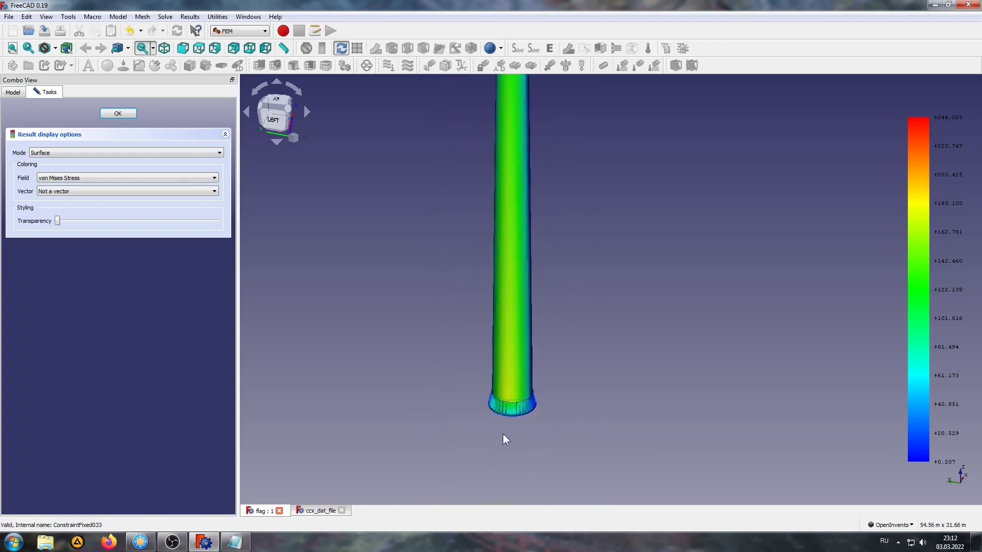
scroll(506, 420, up, 2)
scroll(517, 424, up, 3)
scroll(520, 358, up, 2)
scroll(519, 353, up, 2)
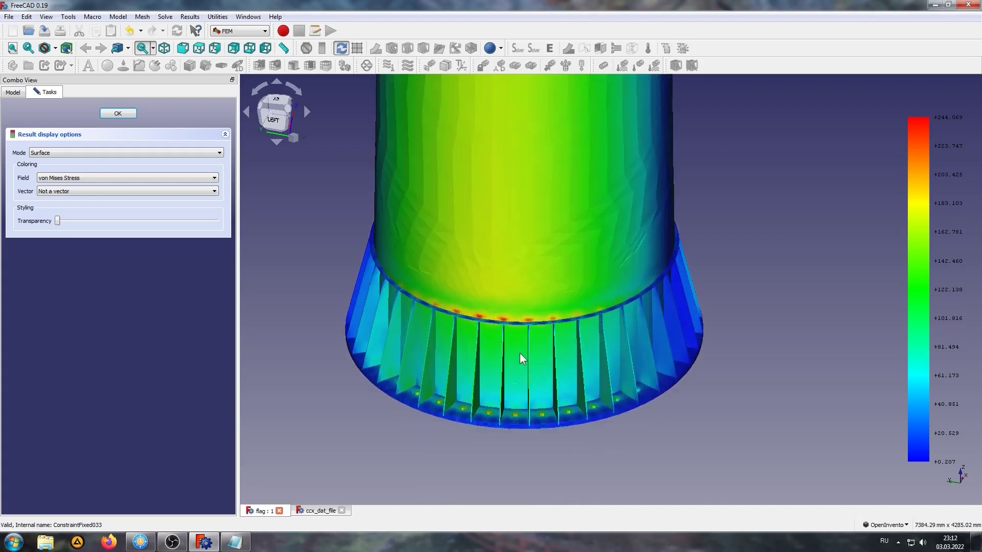
scroll(516, 351, up, 1)
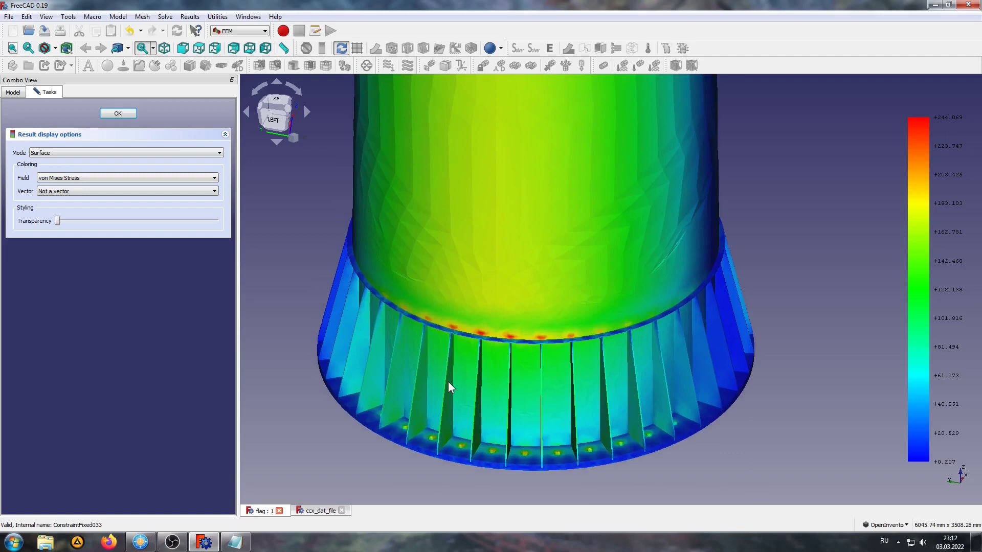
scroll(502, 384, down, 1)
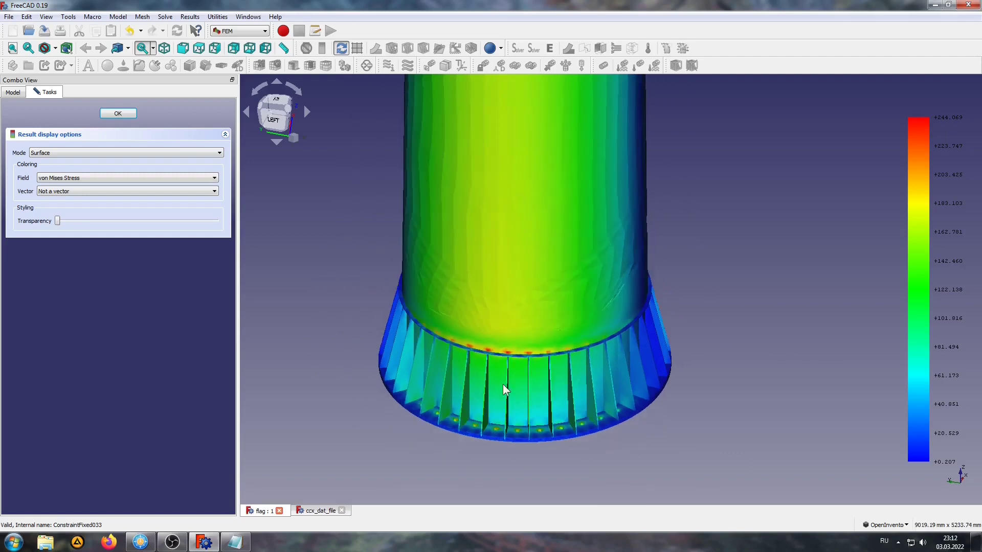
scroll(502, 384, down, 1)
scroll(591, 358, down, 1)
mouse_move(591, 358)
mouse_down()
mouse_move(620, 324)
mouse_move(624, 351)
mouse_move(419, 363)
mouse_up()
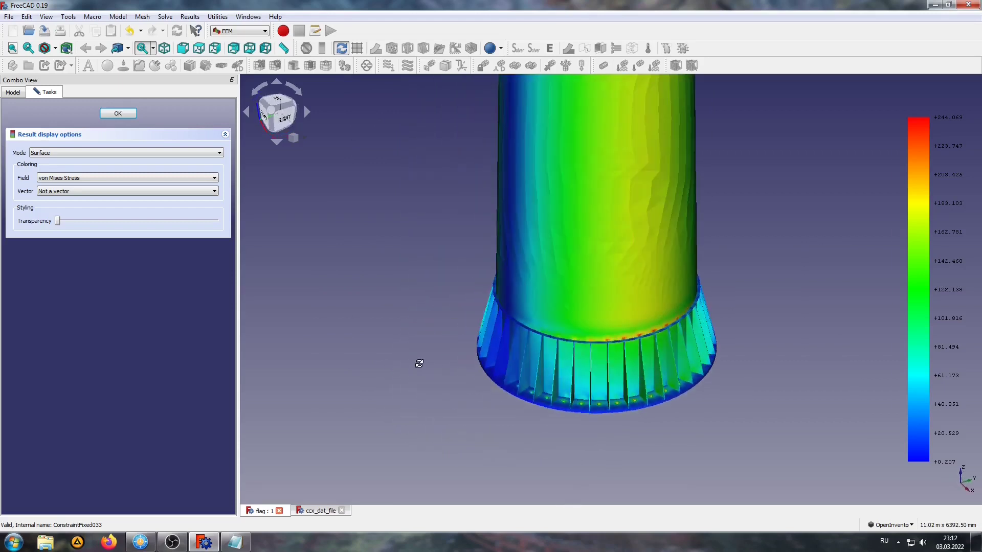
scroll(631, 320, up, 2)
middle_drag(643, 320, 594, 347)
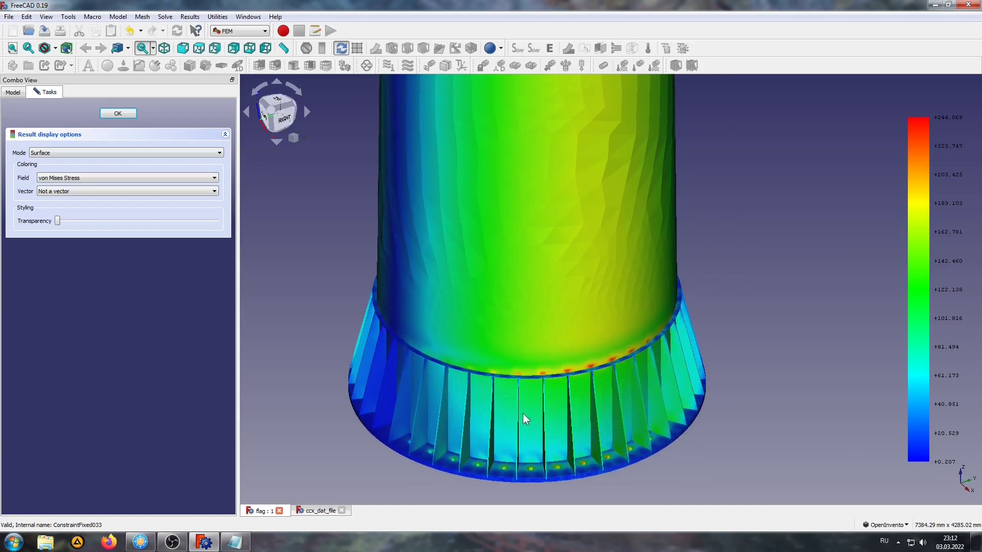
- Save the von Mises view as PNG picture 002 and close the result display options
click(69, 17)
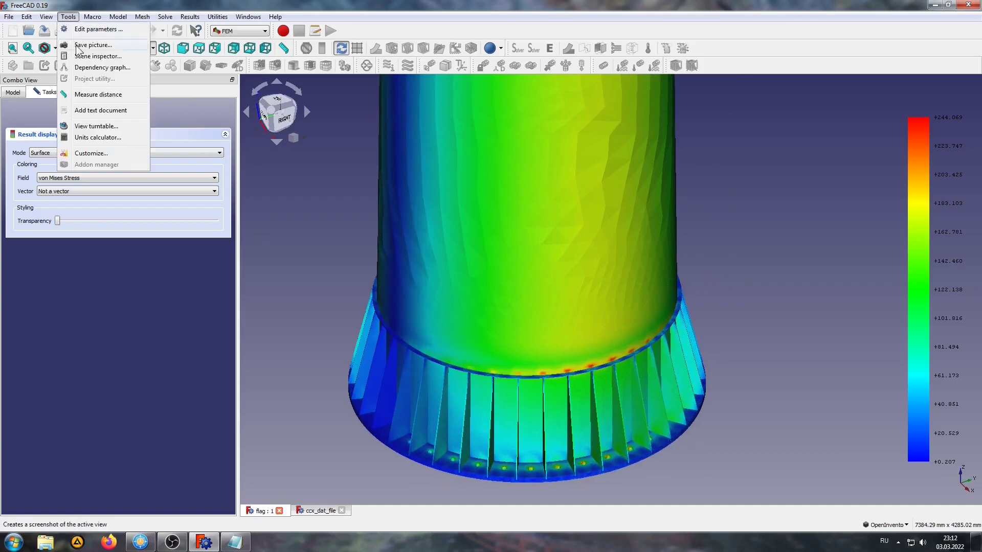
click(84, 49)
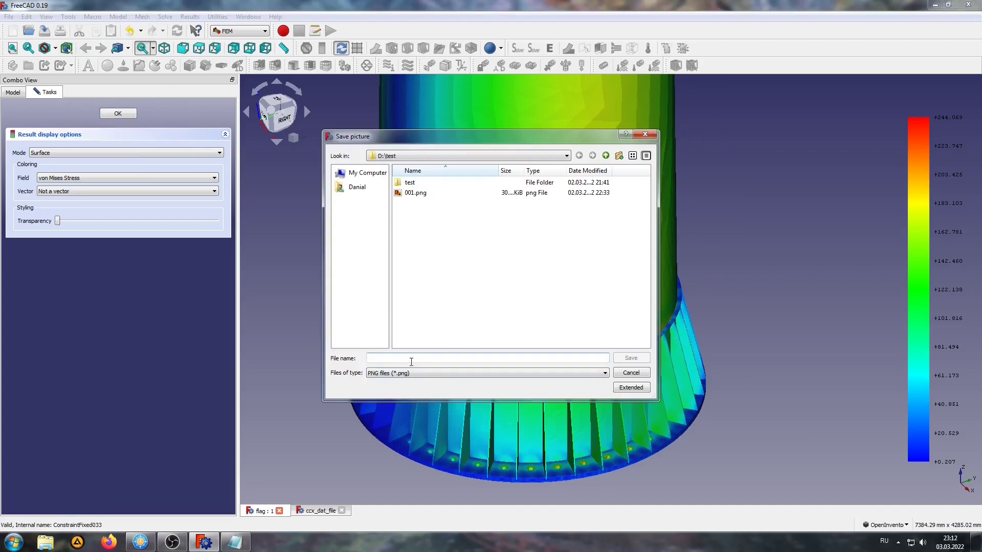
text(002)
click(632, 359)
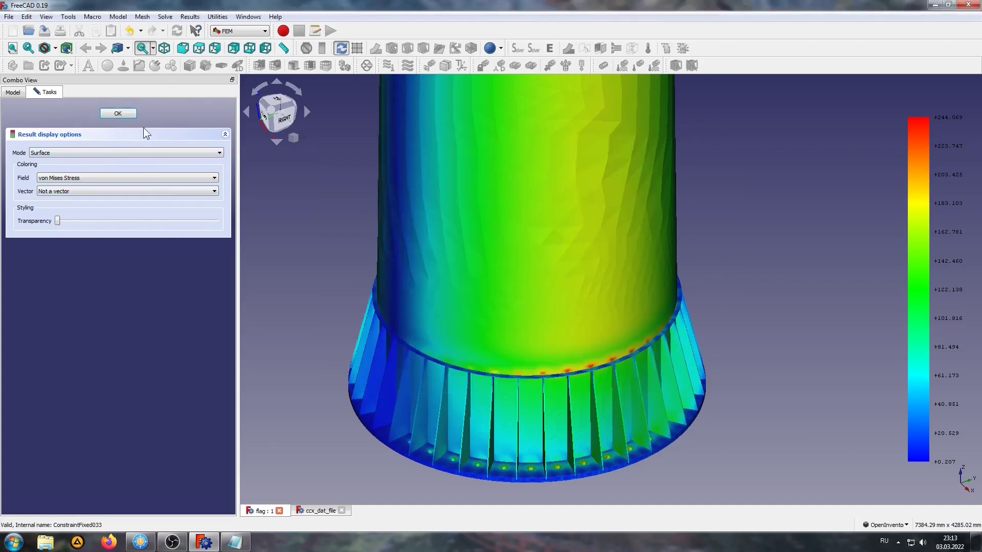
click(117, 113)
click(44, 288)
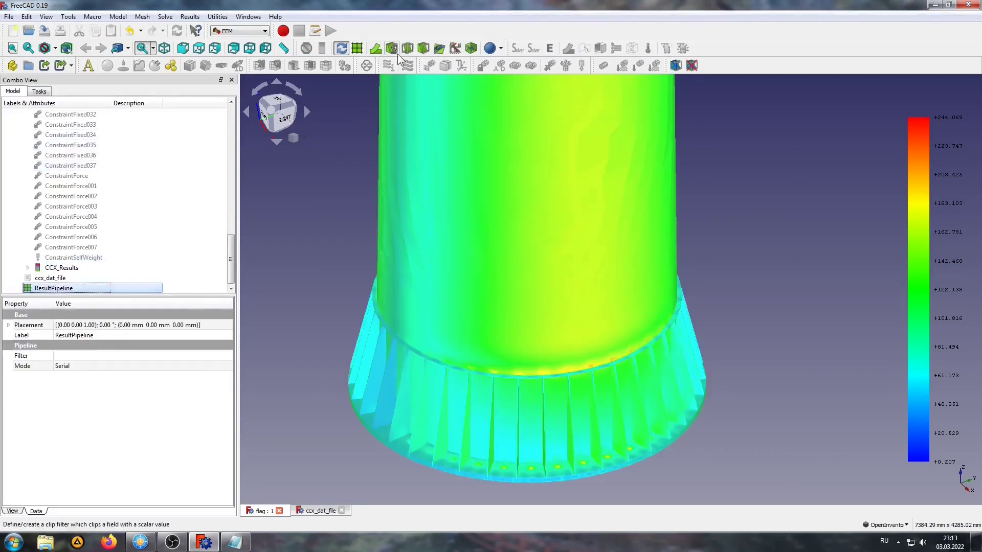
- Add a Plane clip filter with normal 0, 1, 0 that cuts mesh cells
click(423, 48)
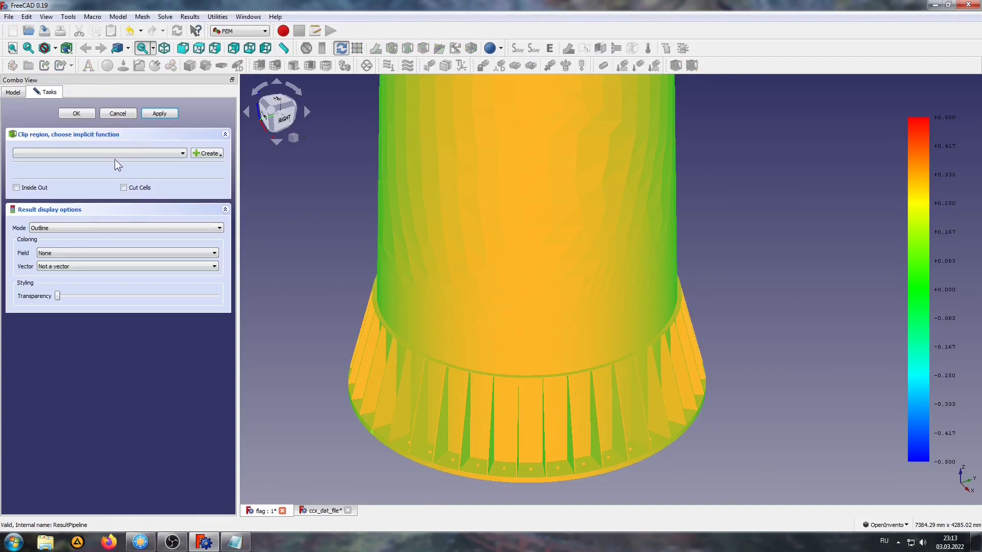
click(204, 153)
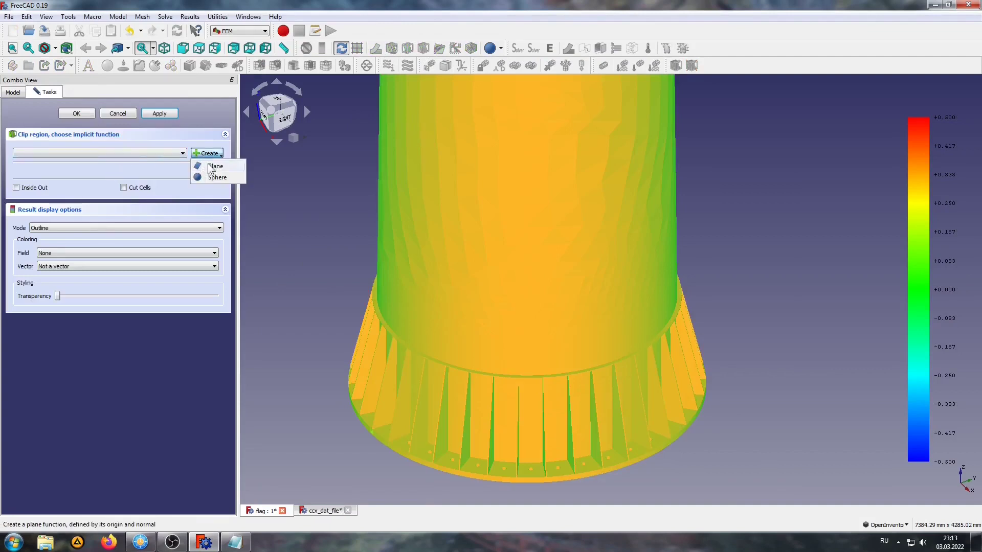
click(211, 165)
double_click(110, 188)
text(1)
key(Tab)
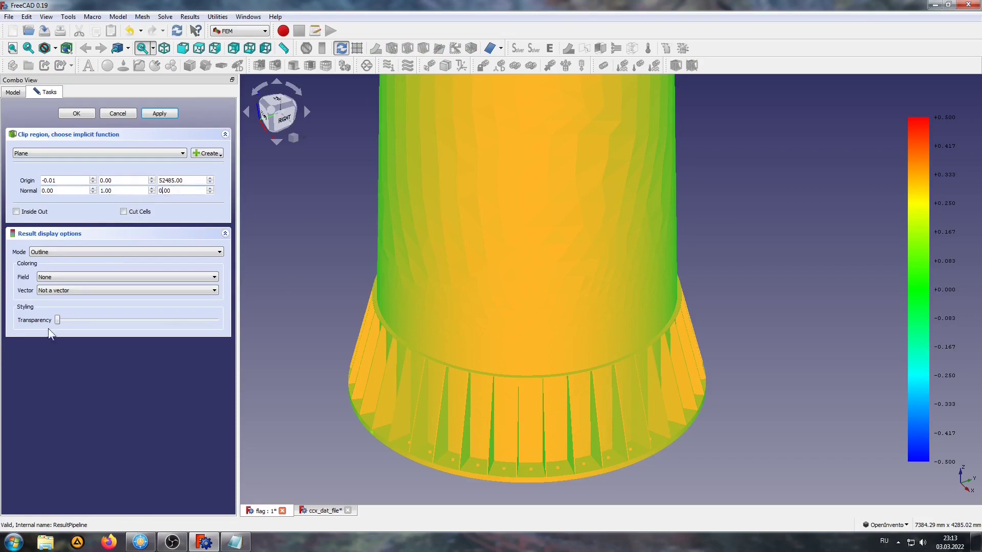
click(135, 213)
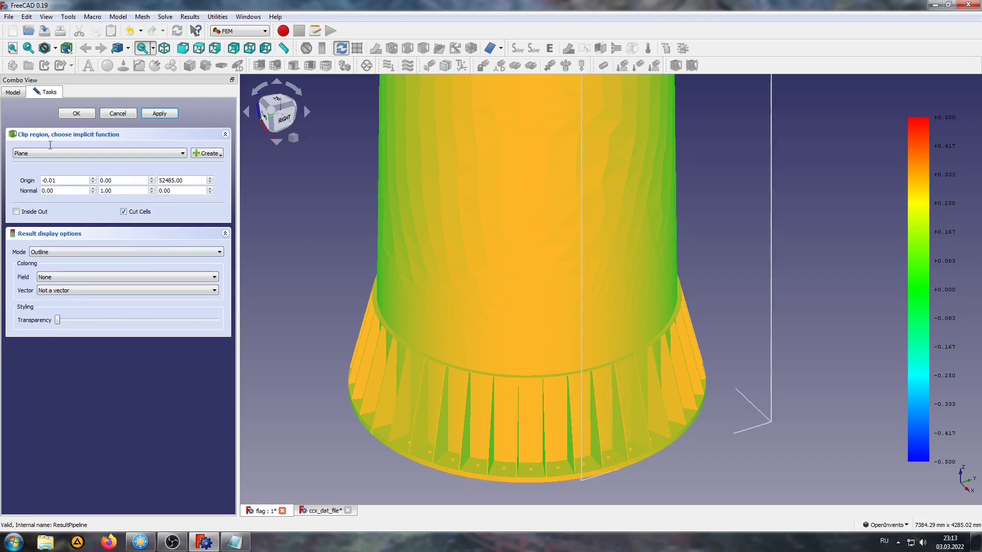
- Set the Clip filter's result display mode from Outline to Surface
click(13, 92)
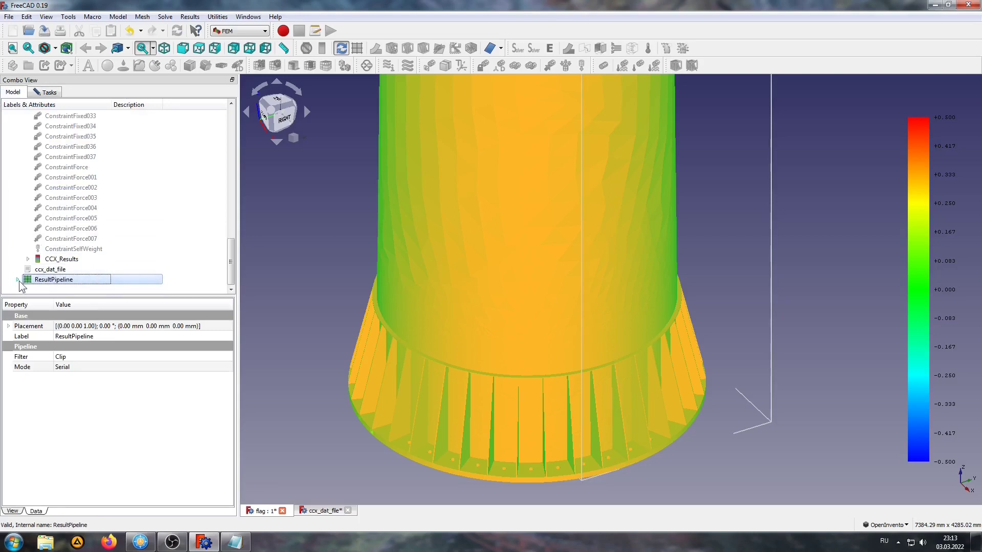
click(18, 279)
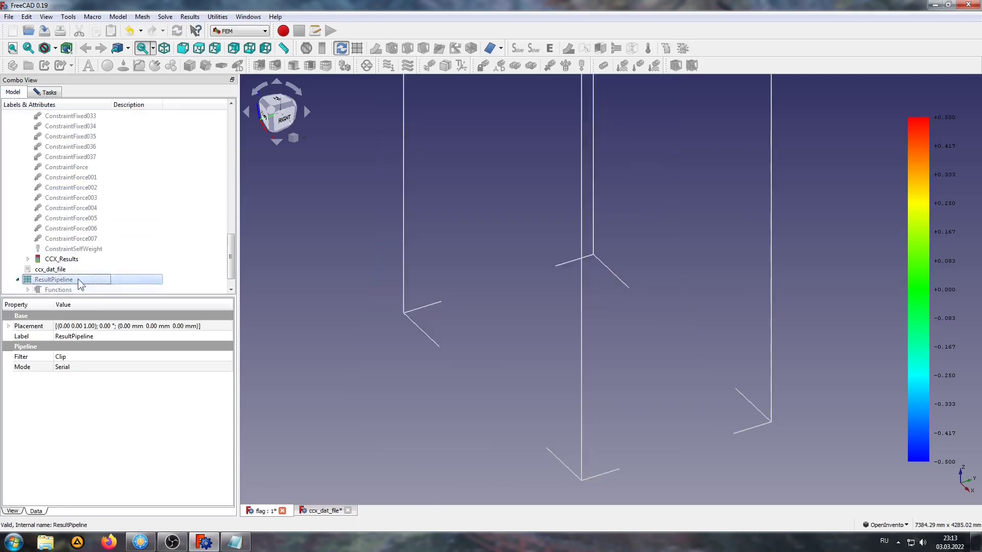
click(50, 95)
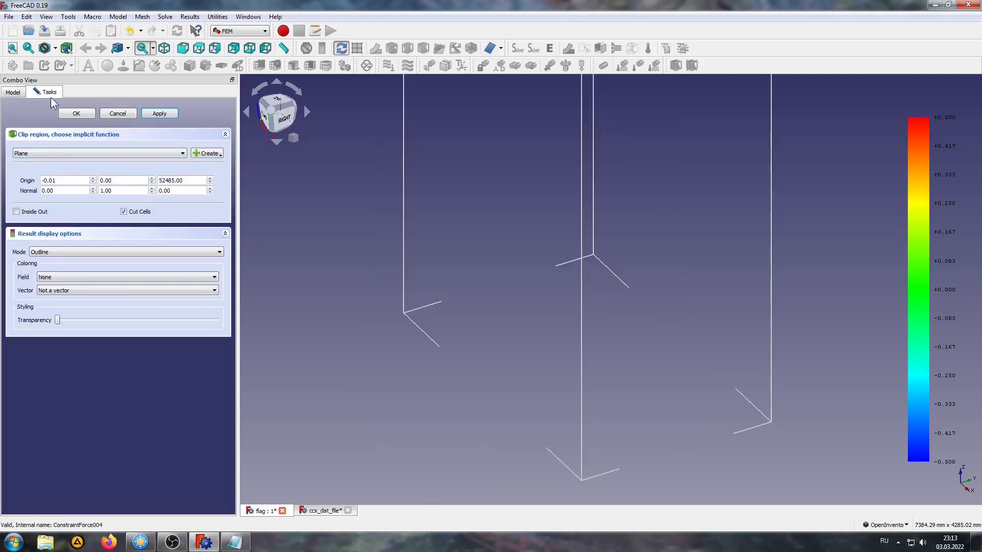
click(69, 250)
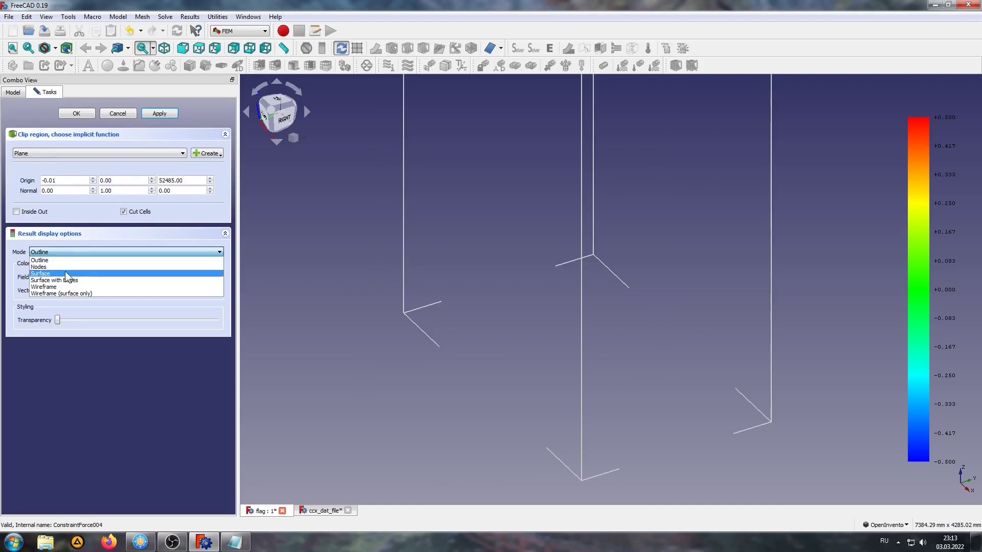
click(66, 272)
- Colour the clipped flange section by von Mises Stress
click(108, 278)
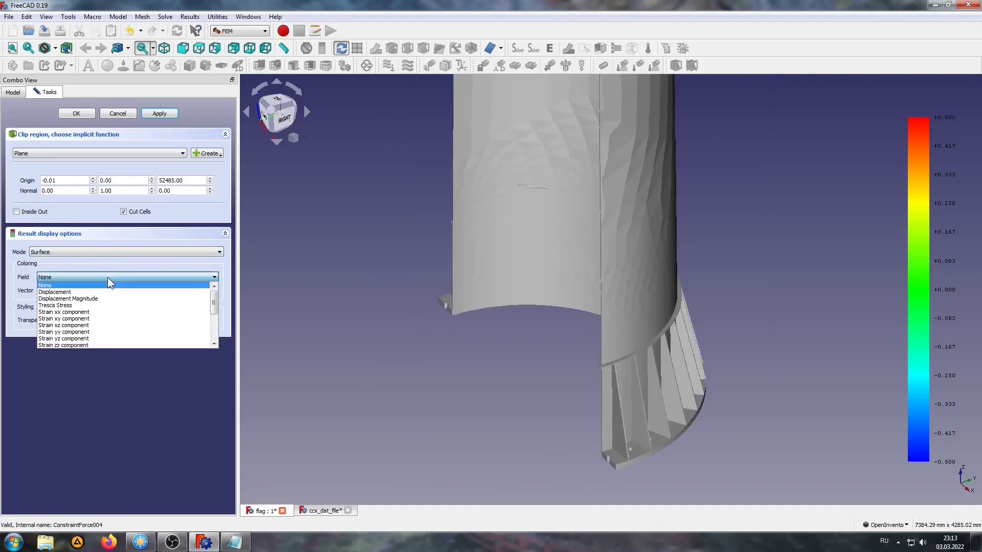
scroll(118, 312, down, 3)
scroll(118, 314, down, 2)
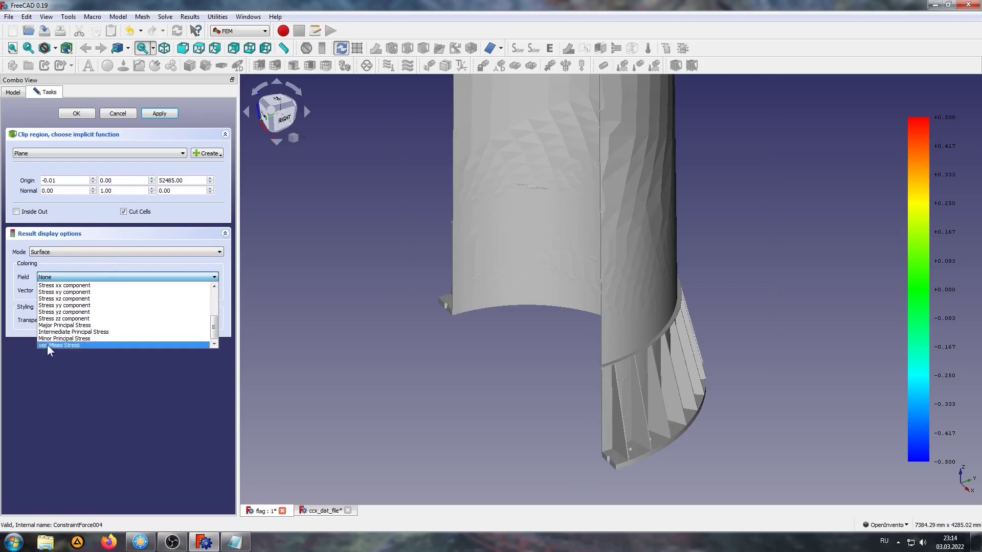
click(62, 345)
- Orbit and zoom toward the notch at the column base from the front
mouse_move(339, 319)
mouse_down()
mouse_move(470, 386)
mouse_move(479, 350)
mouse_up()
scroll(476, 353, up, 3)
scroll(475, 353, up, 3)
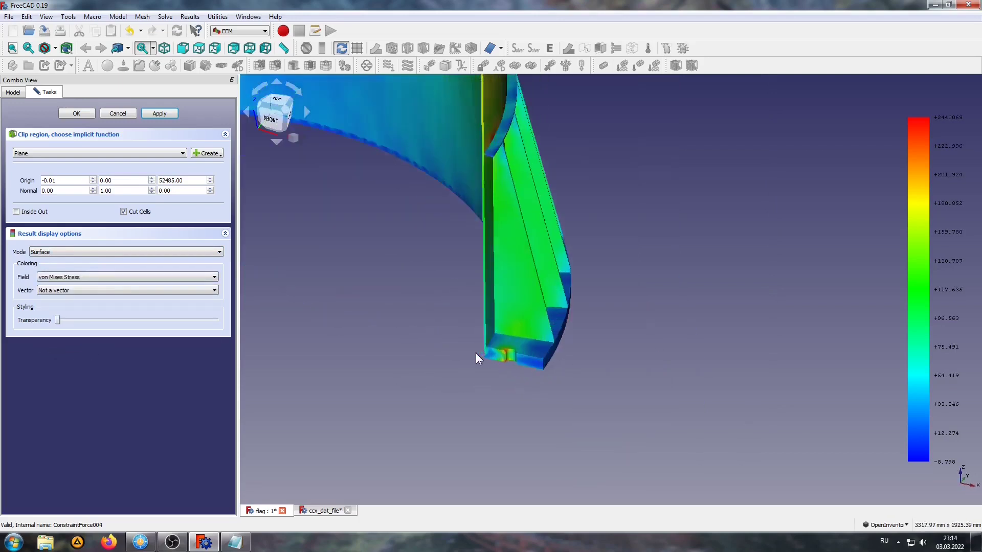
scroll(480, 363, up, 3)
scroll(550, 286, up, 2)
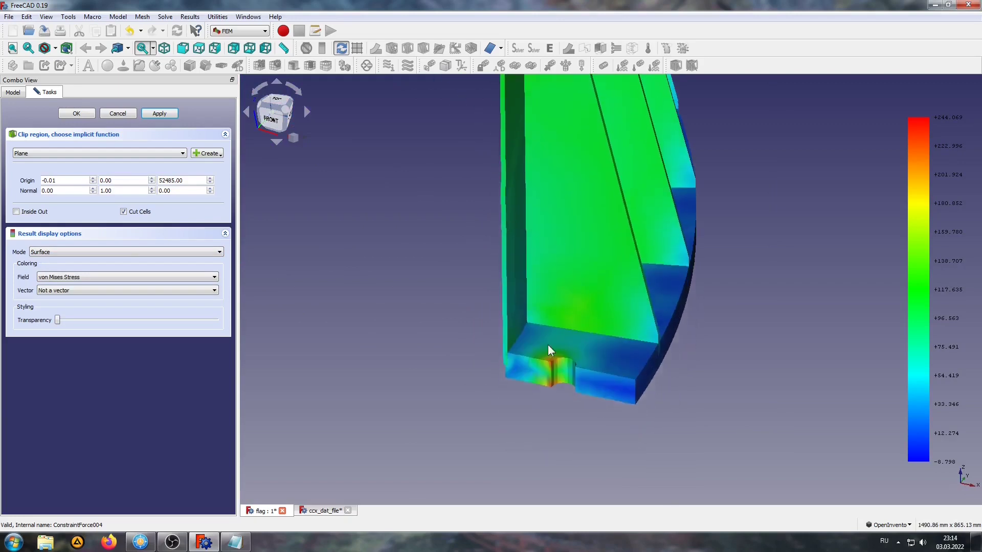
scroll(535, 388, up, 3)
scroll(542, 393, down, 4)
mouse_move(504, 361)
mouse_down()
mouse_move(512, 185)
mouse_move(518, 290)
mouse_move(541, 199)
mouse_move(541, 271)
mouse_move(550, 191)
mouse_up()
scroll(541, 199, down, 2)
scroll(557, 302, down, 2)
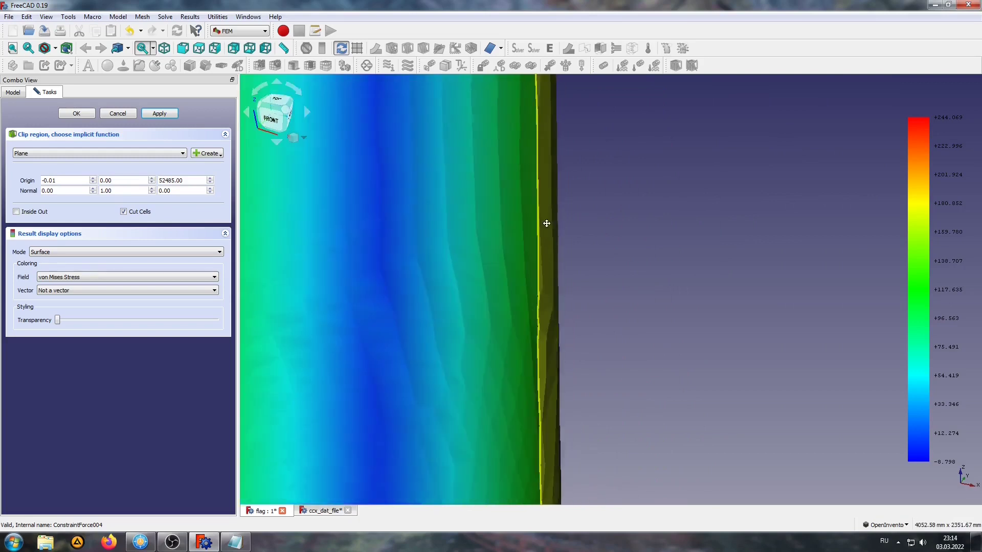
scroll(549, 207, down, 1)
scroll(562, 347, down, 2)
scroll(563, 332, down, 2)
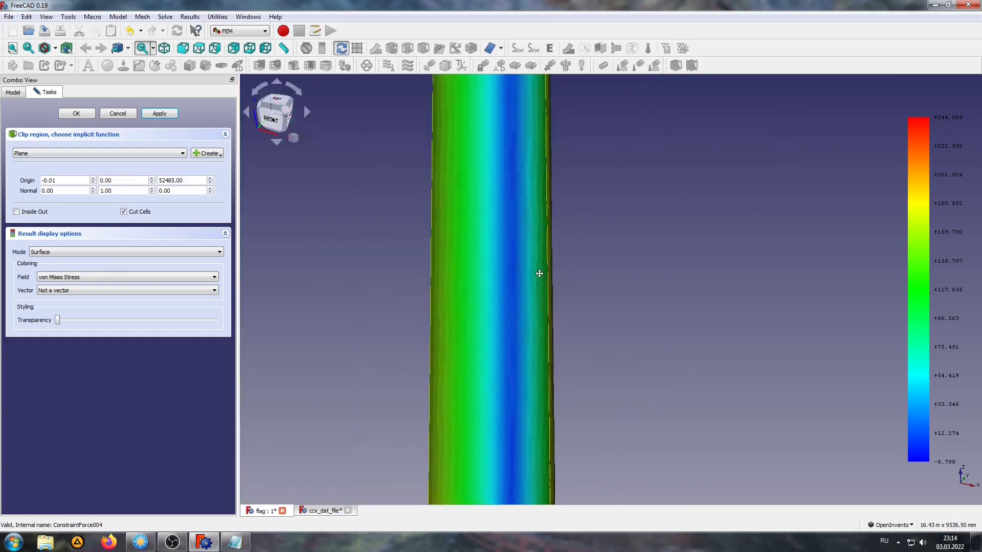
scroll(504, 205, down, 2)
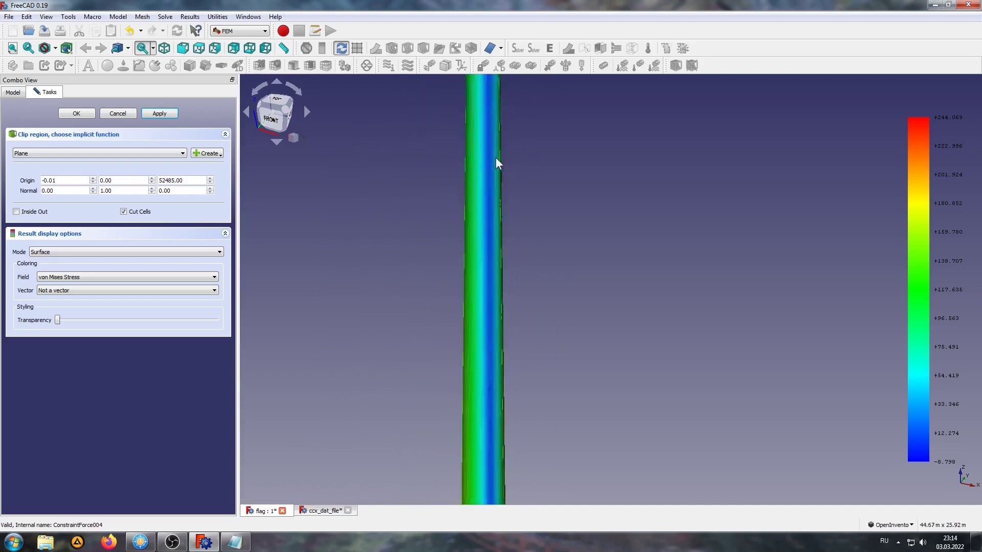
scroll(497, 404, up, 2)
scroll(493, 369, up, 2)
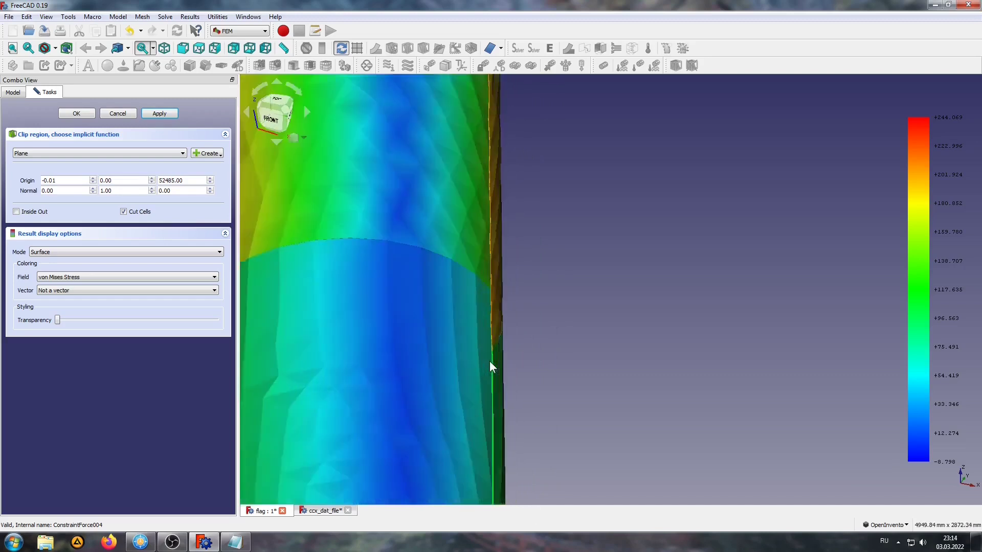
scroll(504, 359, up, 2)
scroll(506, 357, up, 1)
scroll(501, 359, up, 1)
mouse_move(505, 358)
middle_down()
mouse_move(576, 361)
mouse_move(576, 340)
mouse_move(522, 340)
middle_up()
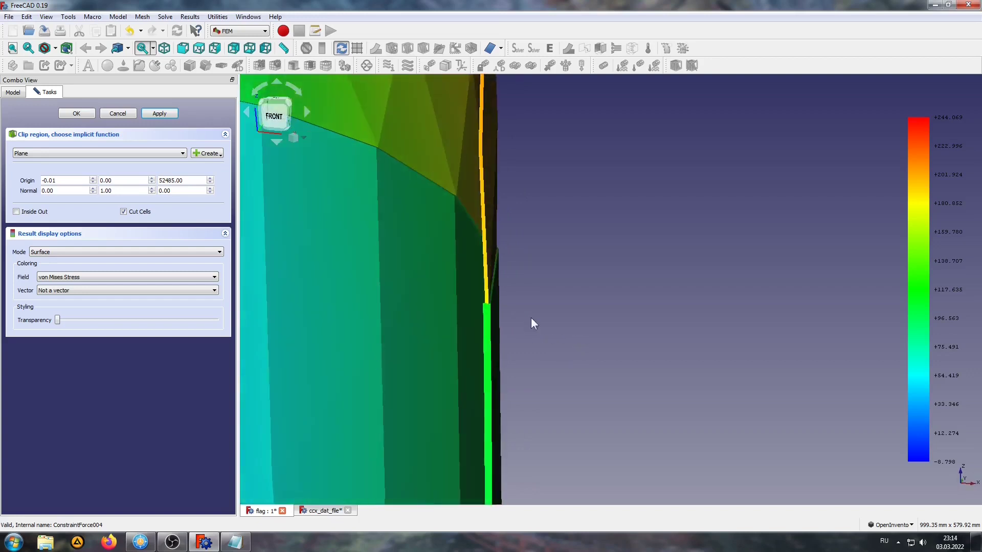
scroll(531, 318, down, 1)
scroll(510, 317, down, 3)
scroll(630, 304, up, 1)
scroll(631, 307, up, 1)
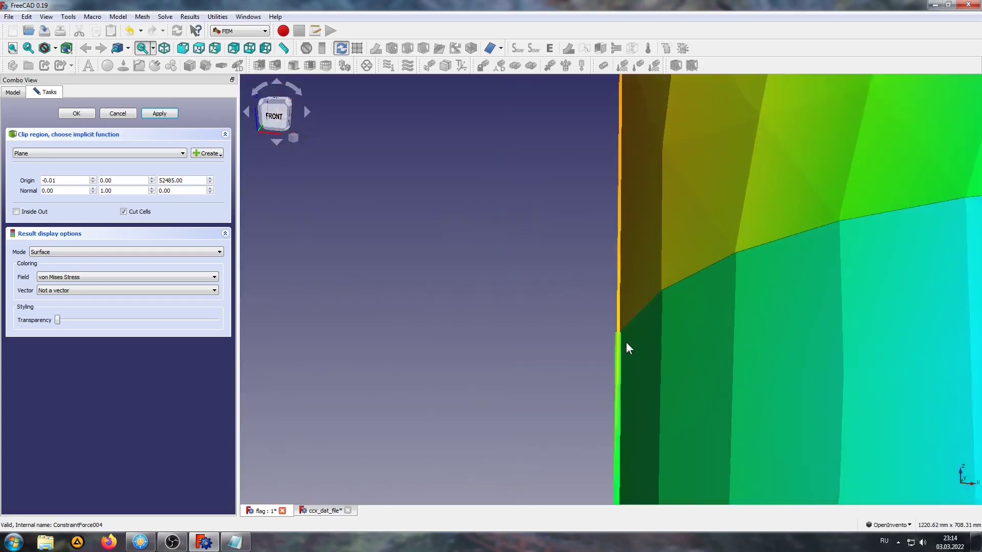
scroll(627, 343, up, 1)
scroll(627, 342, down, 2)
scroll(620, 368, up, 2)
scroll(620, 370, up, 2)
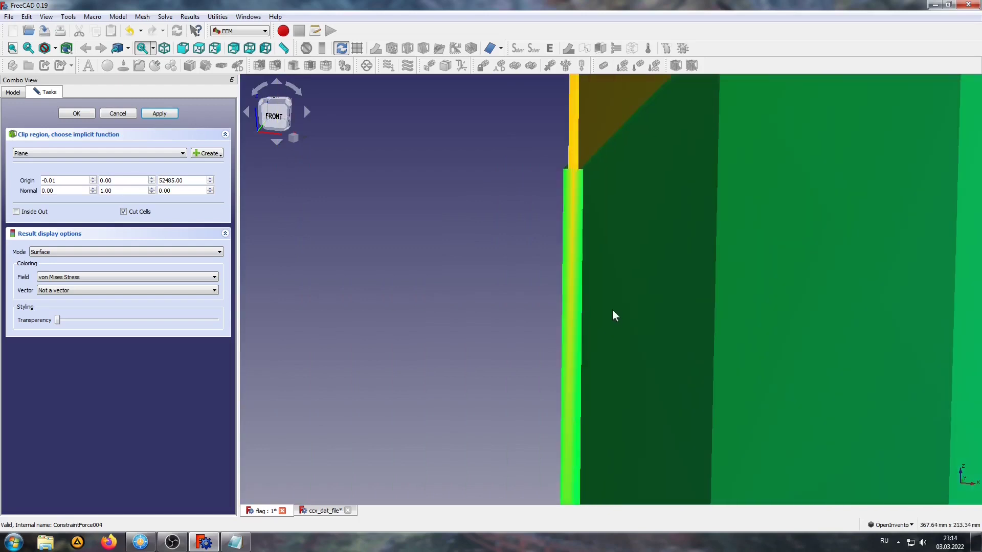
mouse_move(613, 212)
middle_down()
mouse_move(642, 213)
mouse_move(643, 198)
middle_up()
- From the front view, orbit above the base to inspect the stressed flange and bolt hole
key(1)
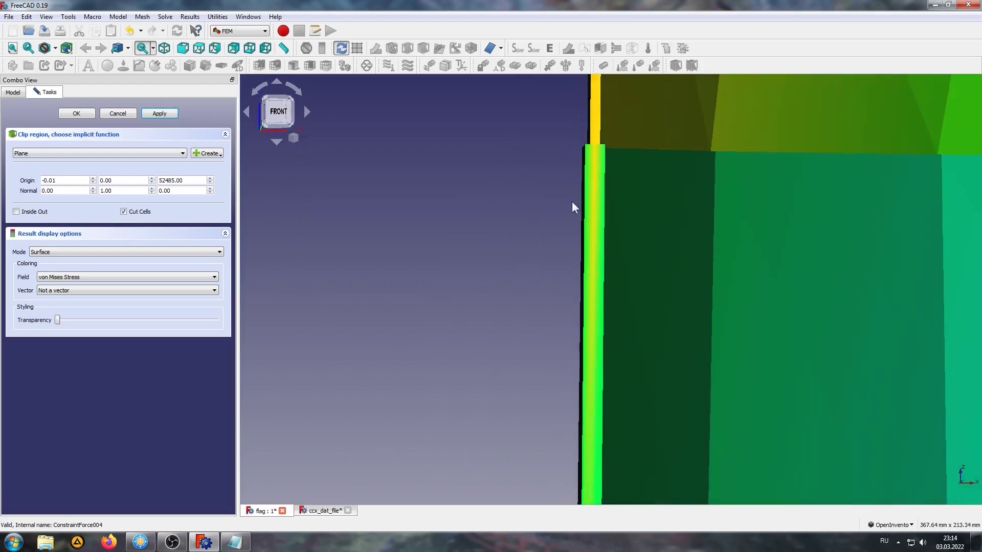
scroll(573, 208, down, 4)
scroll(595, 396, down, 3)
scroll(551, 307, down, 3)
scroll(552, 329, down, 2)
scroll(555, 372, up, 2)
scroll(552, 367, up, 3)
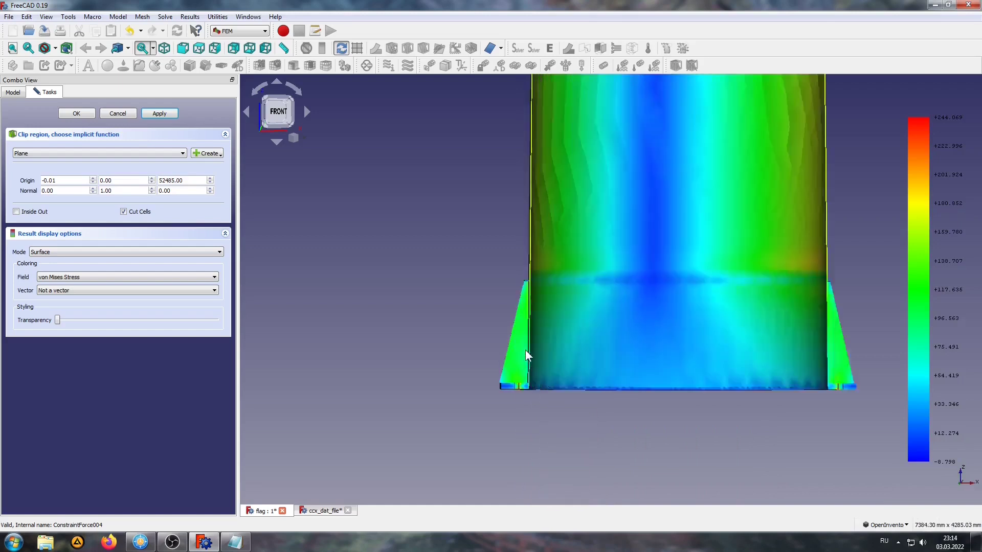
scroll(525, 349, up, 3)
middle_drag(649, 272, 571, 366)
scroll(591, 216, down, 2)
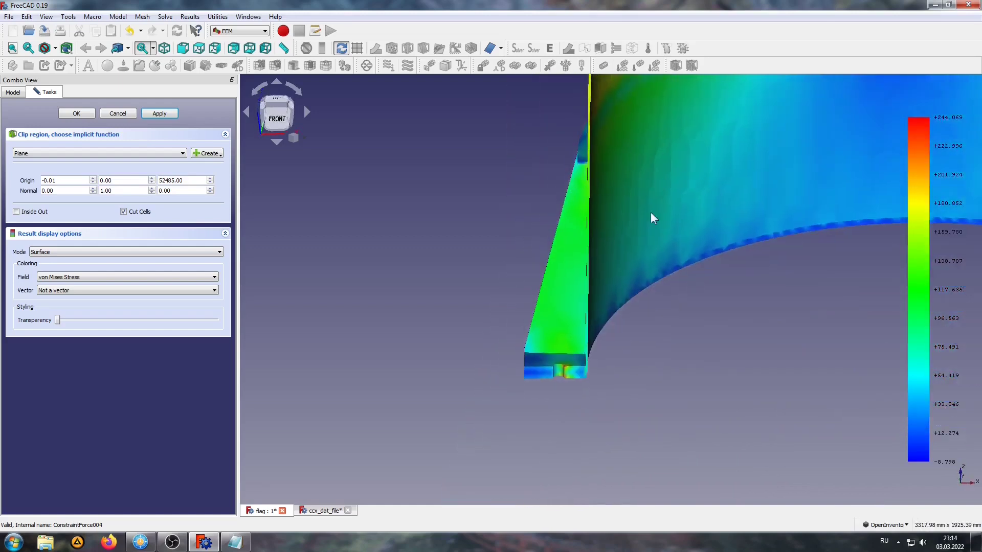
scroll(565, 383, up, 3)
scroll(508, 430, up, 1)
scroll(596, 372, up, 1)
mouse_move(596, 378)
middle_down()
mouse_move(561, 376)
mouse_move(548, 390)
mouse_move(561, 382)
middle_up()
mouse_move(442, 453)
mouse_down()
mouse_move(508, 424)
mouse_move(449, 427)
mouse_move(447, 441)
mouse_up()
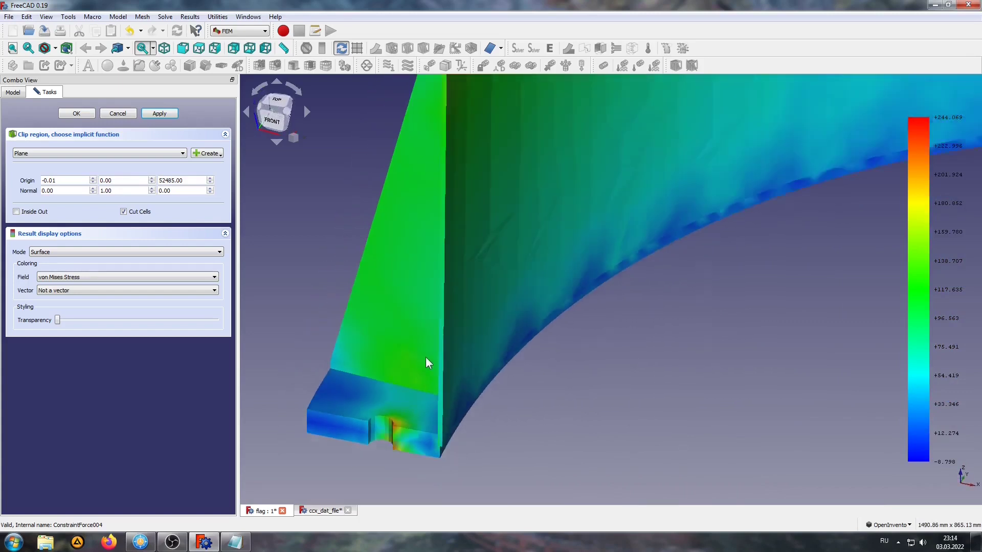
scroll(425, 357, down, 3)
scroll(538, 379, up, 1)
scroll(675, 429, up, 2)
scroll(722, 380, up, 3)
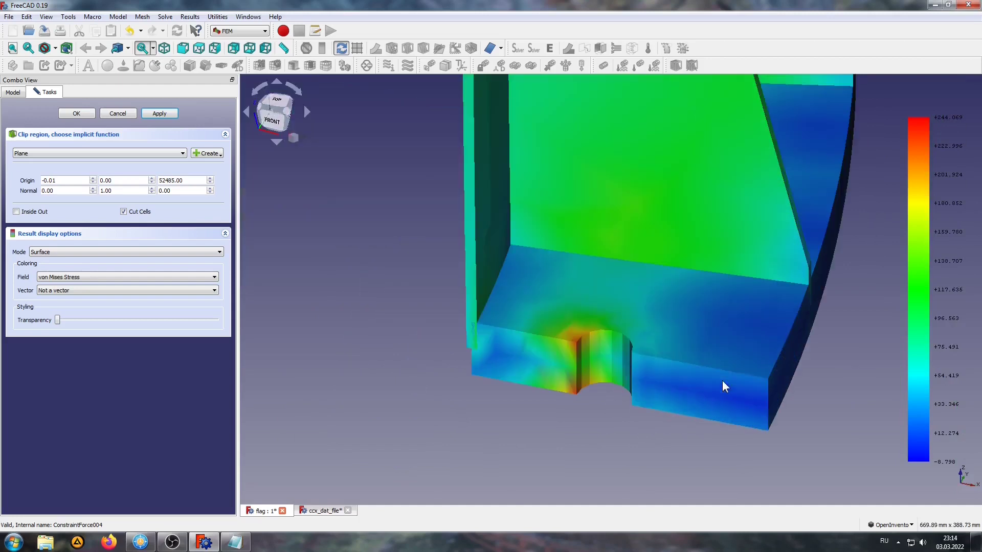
scroll(688, 383, down, 2)
mouse_move(701, 384)
mouse_down()
mouse_move(650, 373)
mouse_move(686, 350)
mouse_move(747, 342)
mouse_move(708, 329)
mouse_move(687, 358)
mouse_up()
scroll(683, 371, up, 2)
scroll(686, 375, up, 2)
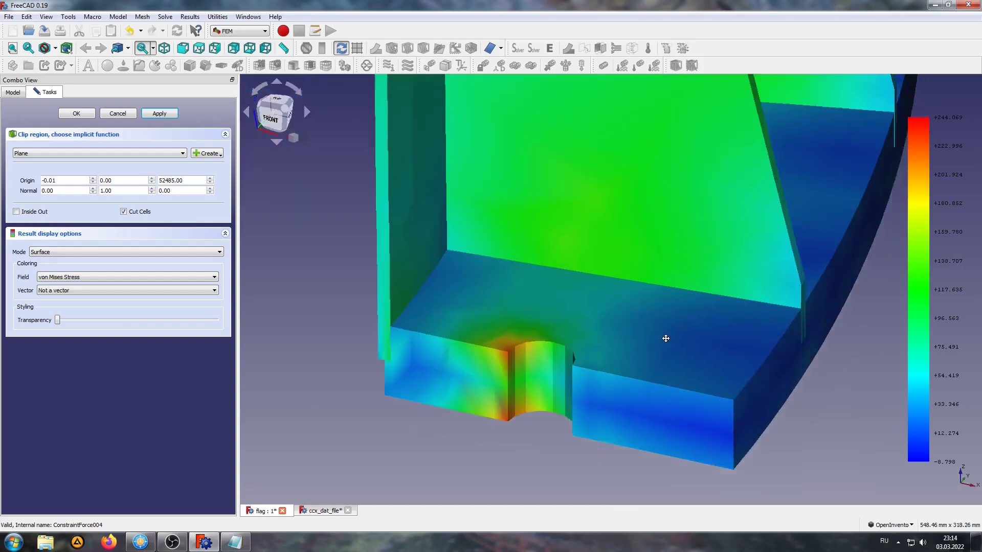
scroll(669, 337, up, 2)
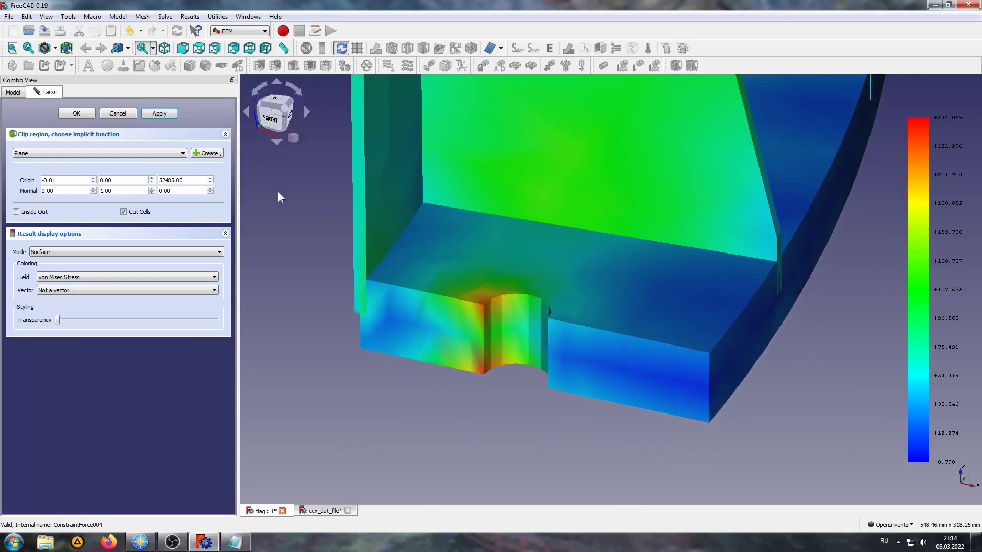
- Save the clipped von Mises close-up at the bolt hole as PNG picture 003 in D:\test
click(47, 17)
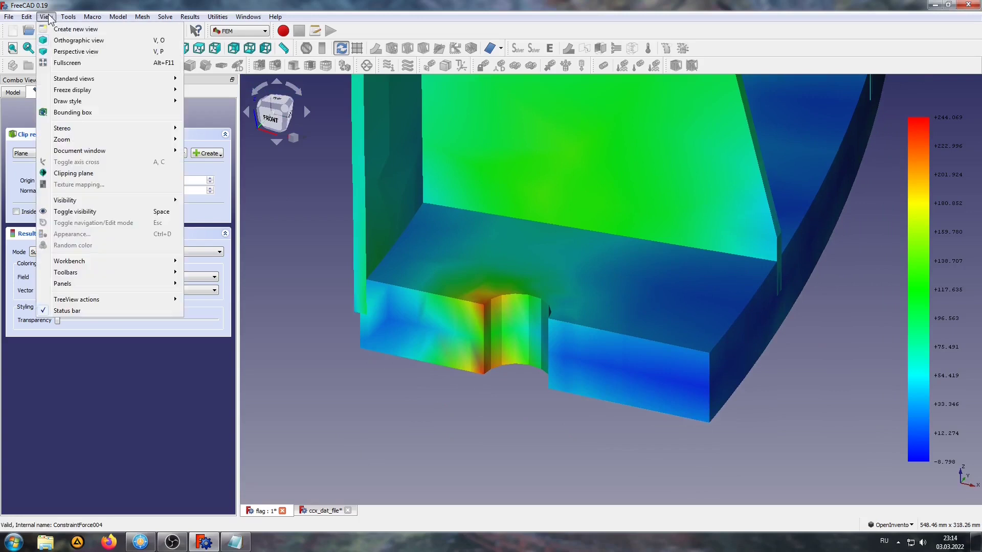
click(78, 46)
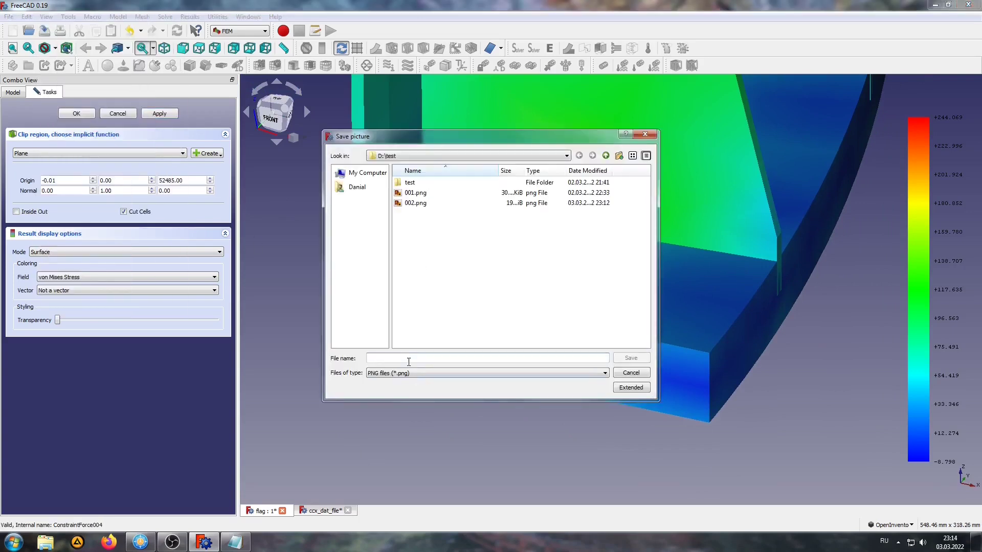
text(03)
click(634, 359)
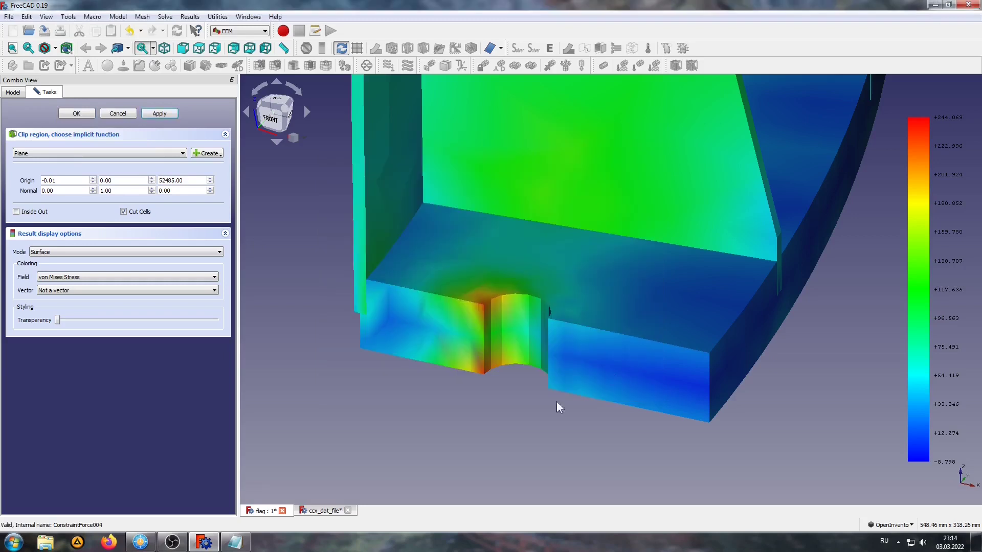